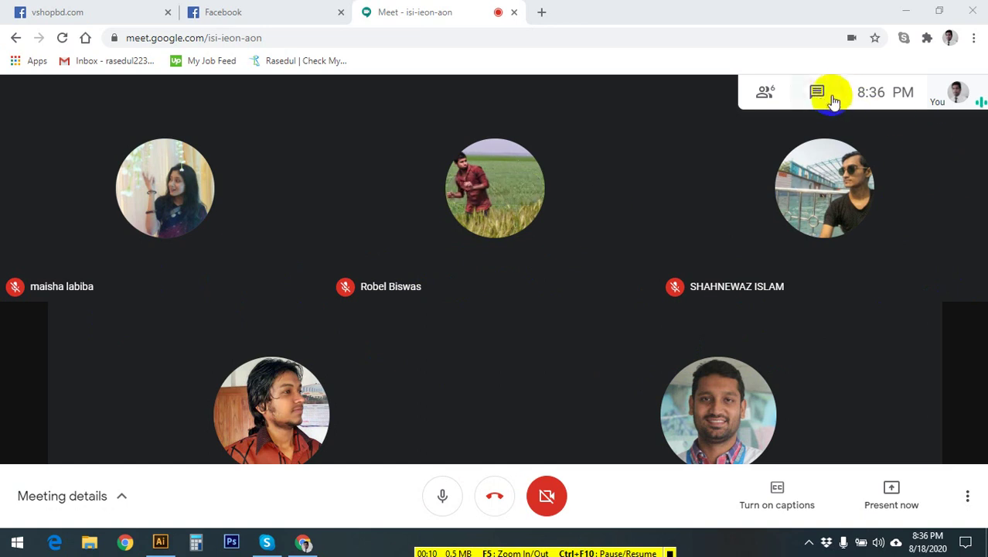
- Open the meeting chat and present the entire Screen 1 to the Google Meet participants
left_click(817, 92)
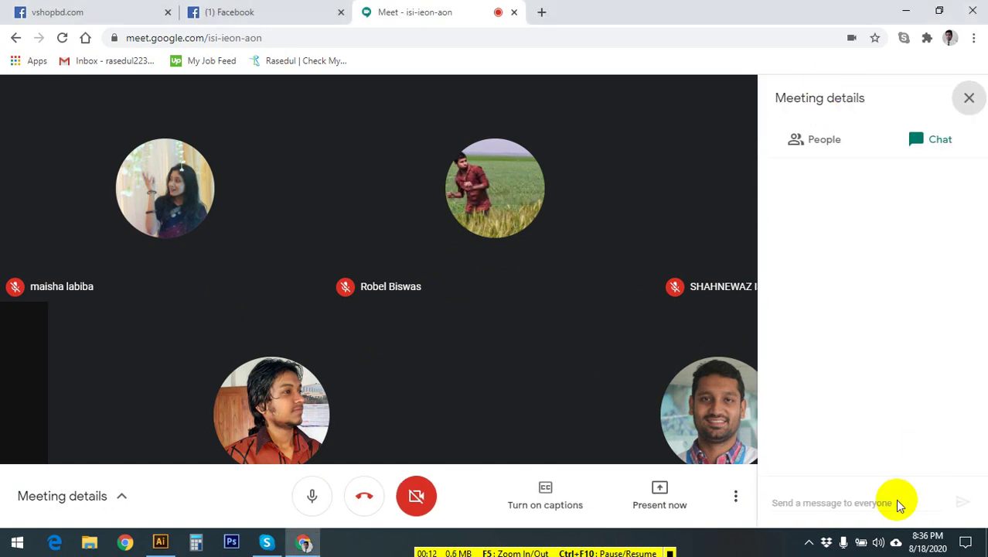
left_click(794, 501)
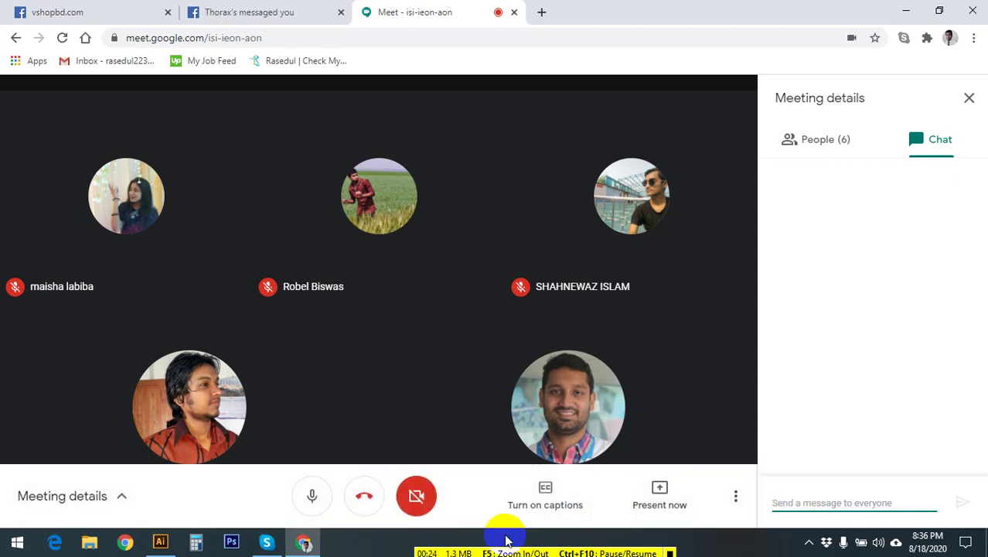
left_click(662, 506)
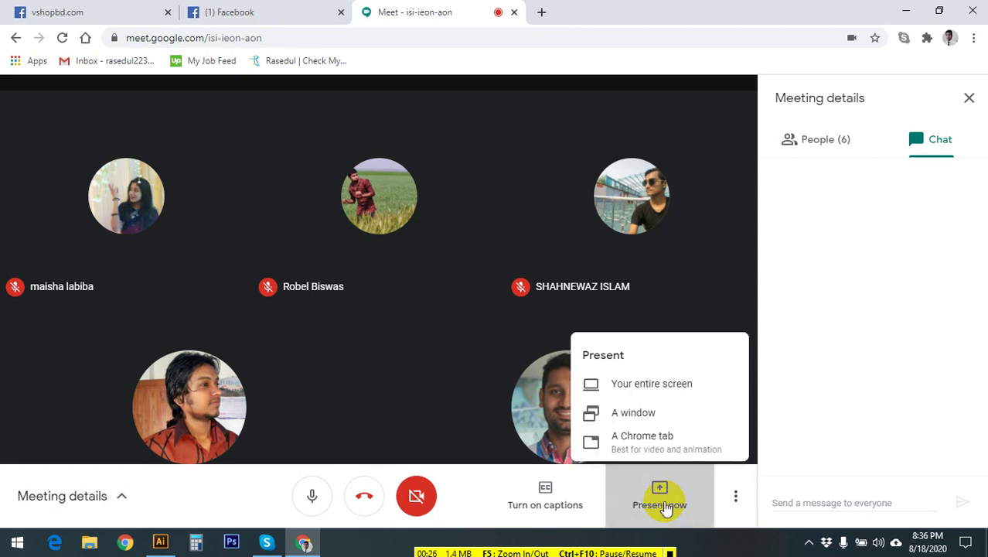
left_click(654, 374)
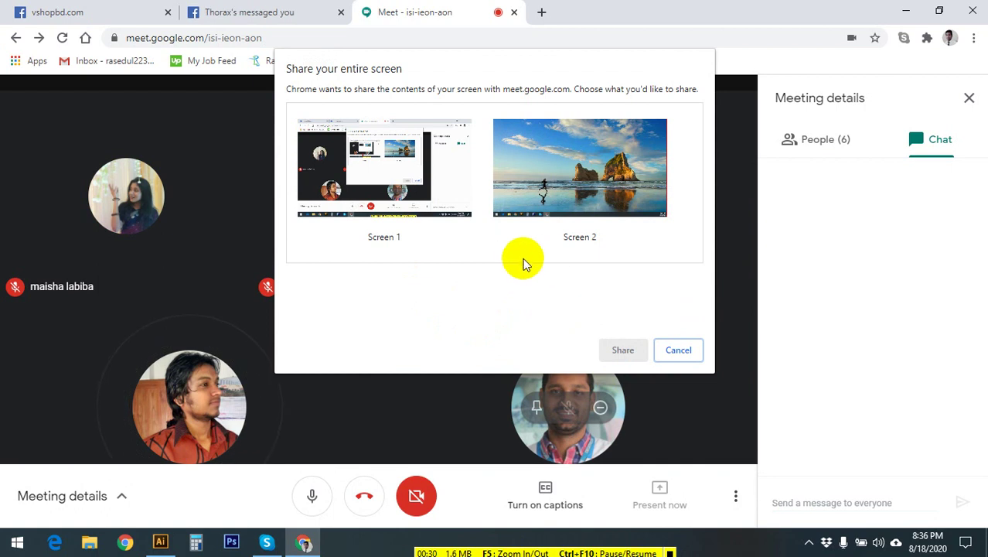
left_click(352, 202)
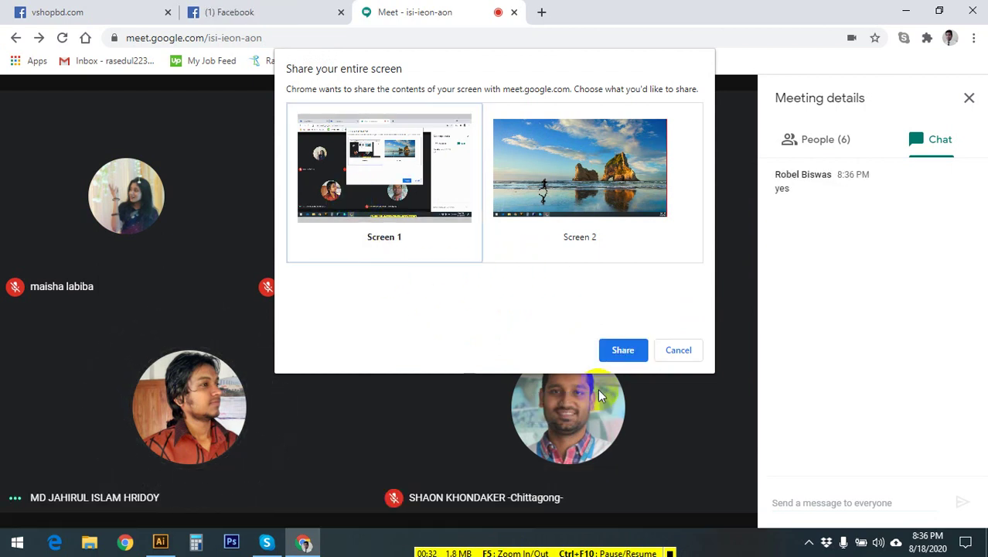
left_click(627, 353)
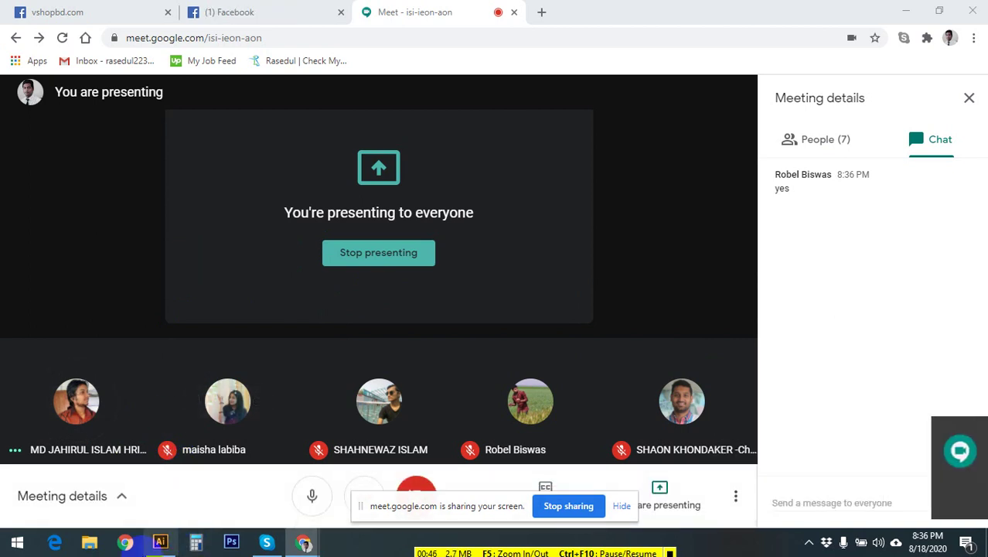
- Switch to Illustrator and create a new A4 portrait document in inches with CMYK color and 300 ppi raster effects
left_click(161, 545)
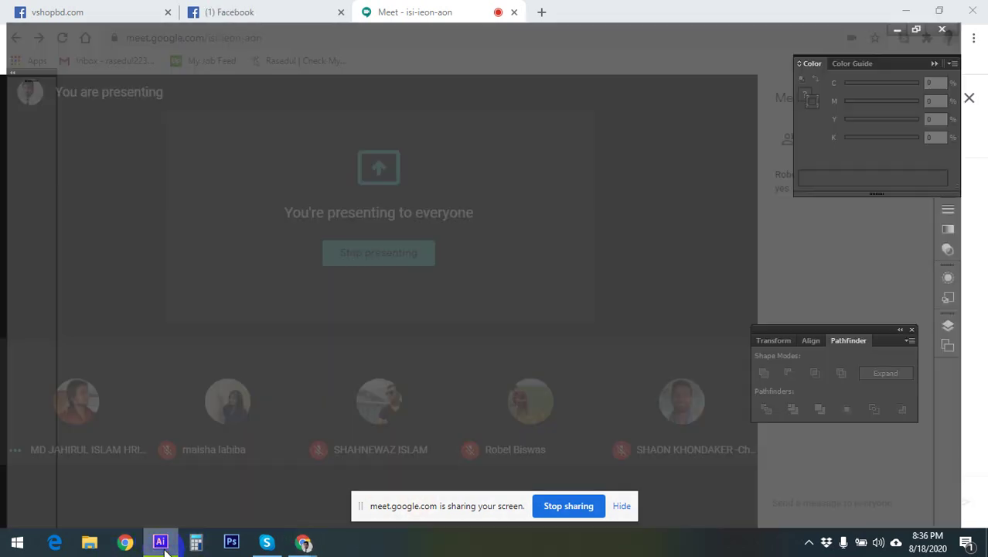
left_click(202, 185)
left_click(40, 11)
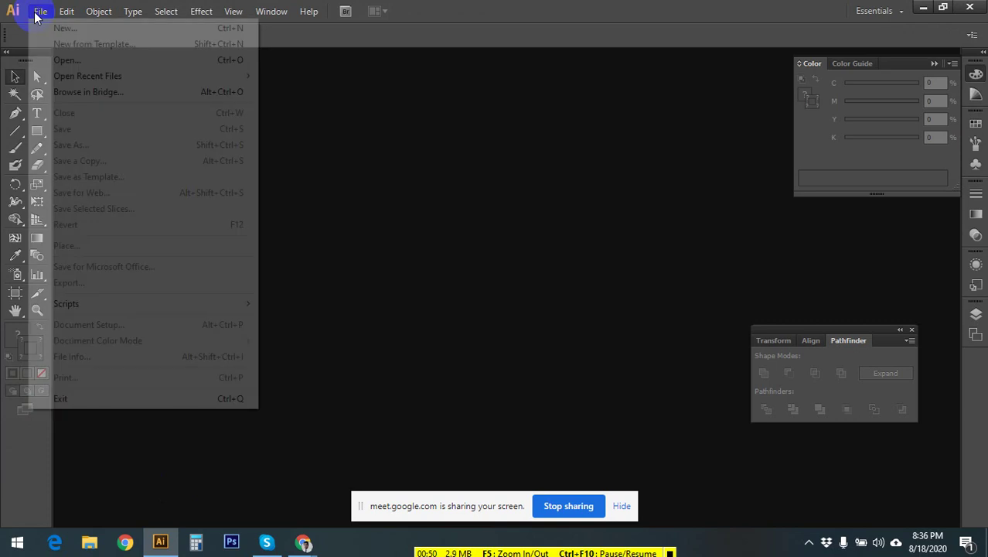
left_click(94, 32)
left_click(375, 178)
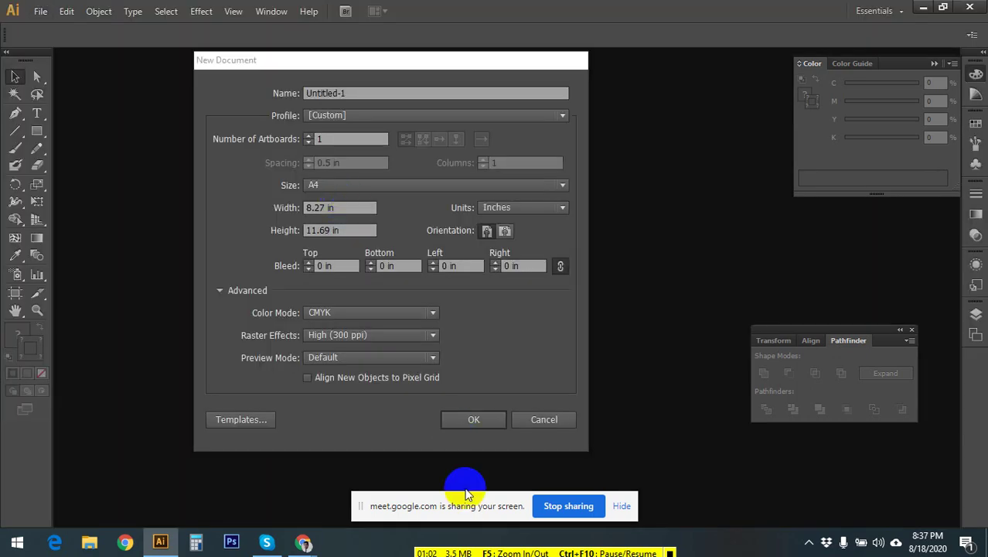
left_click(473, 416)
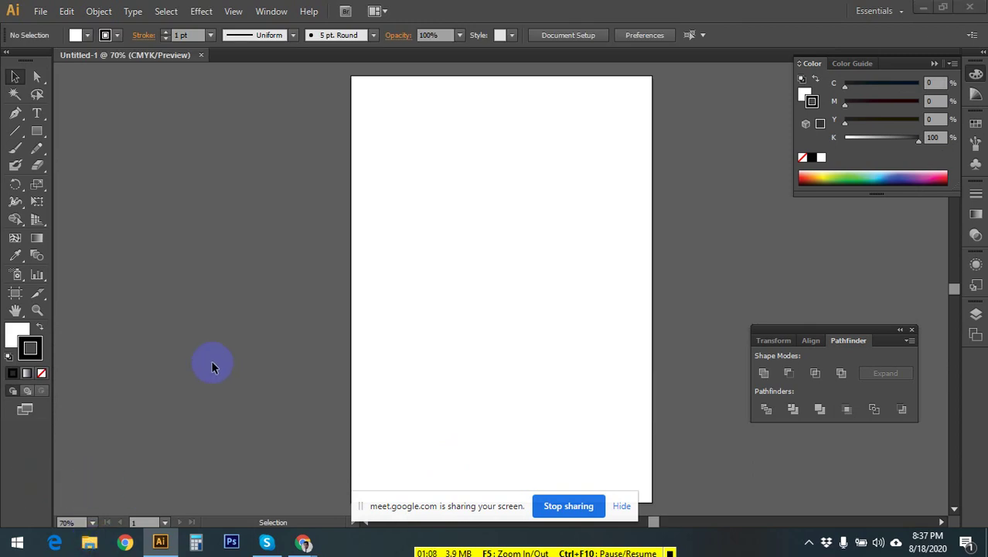
- Open the TP Online B-1 folder from Dropbox in File Explorer
key("super+e")
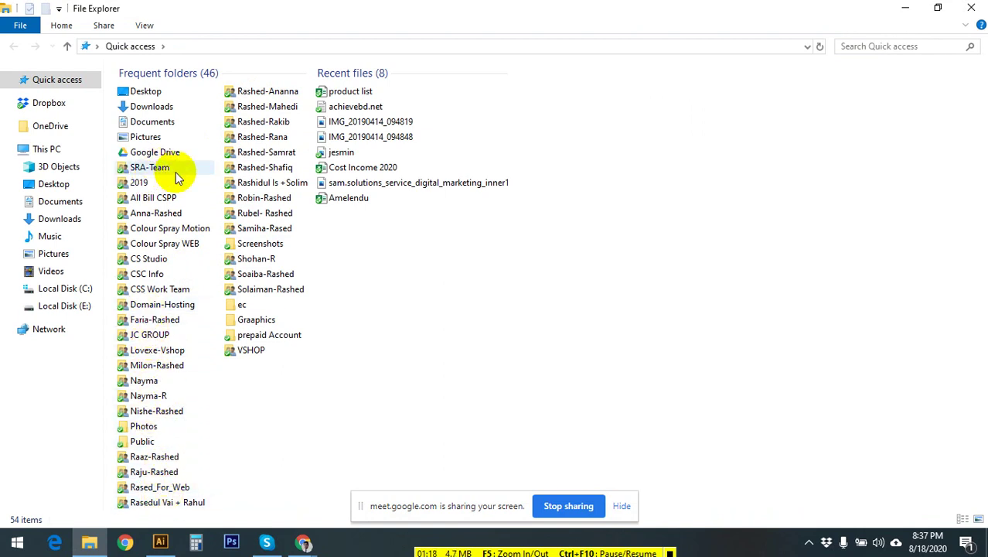
left_click(65, 102)
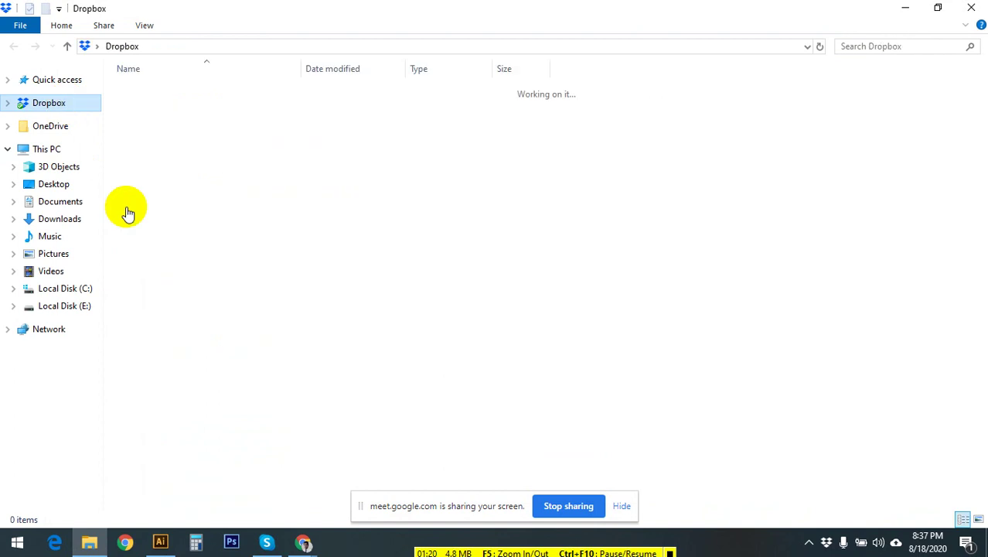
scroll(147, 437, "down", 5)
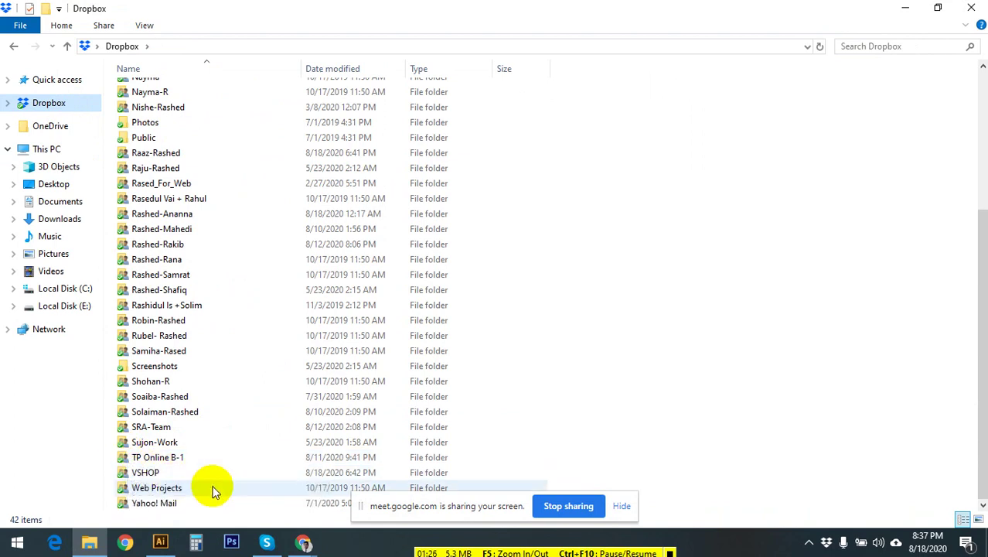
left_click(157, 457)
double_click(157, 458)
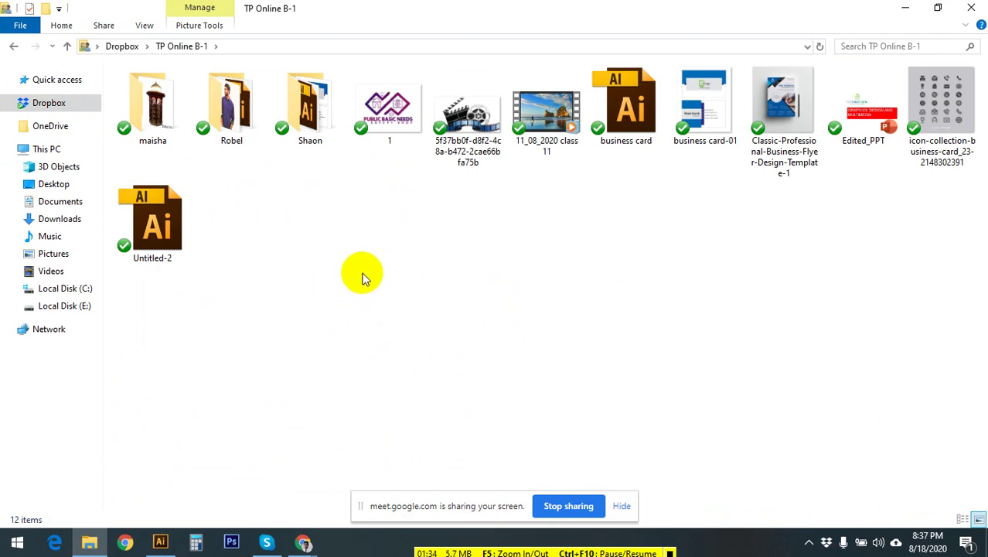
- Open the business card Illustrator file from the TP Online B-1 folder in Illustrator and check its artwork
left_click(160, 542)
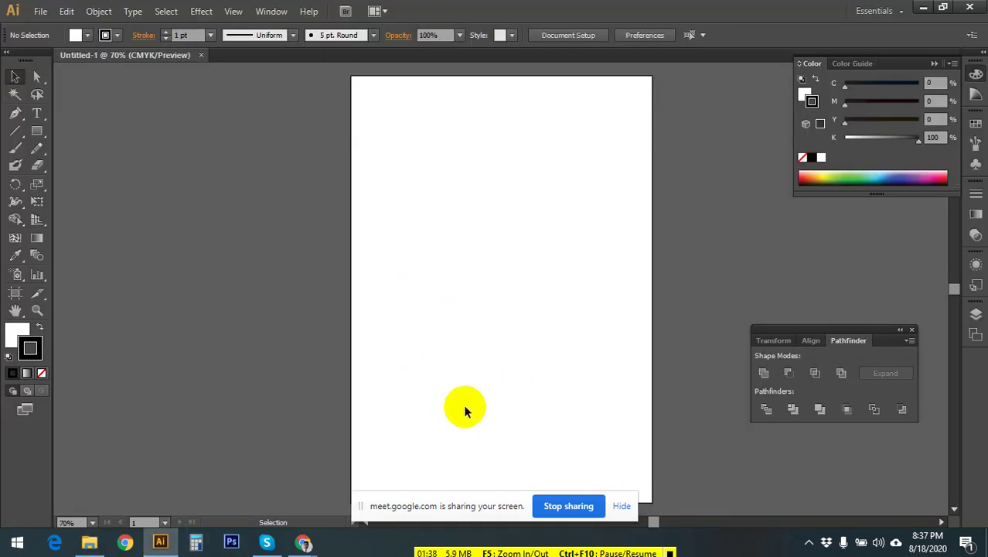
left_click(303, 543)
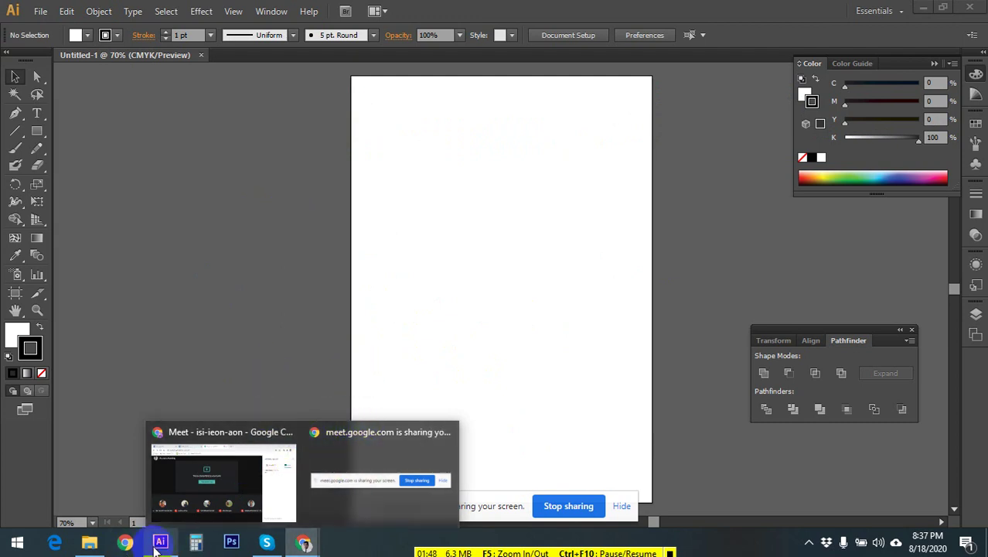
left_click(89, 543)
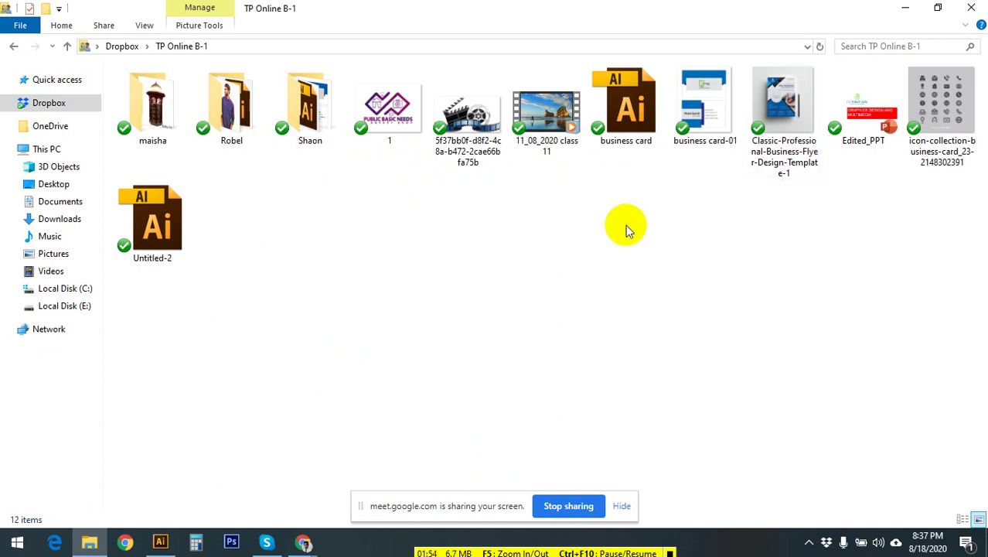
left_click_drag(628, 108, 655, 56)
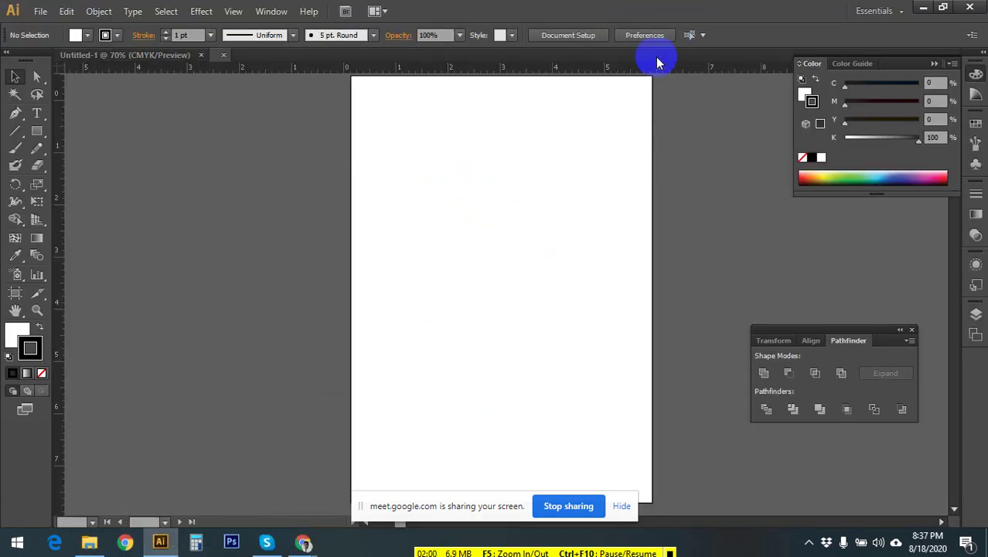
left_click_drag(330, 128, 688, 418)
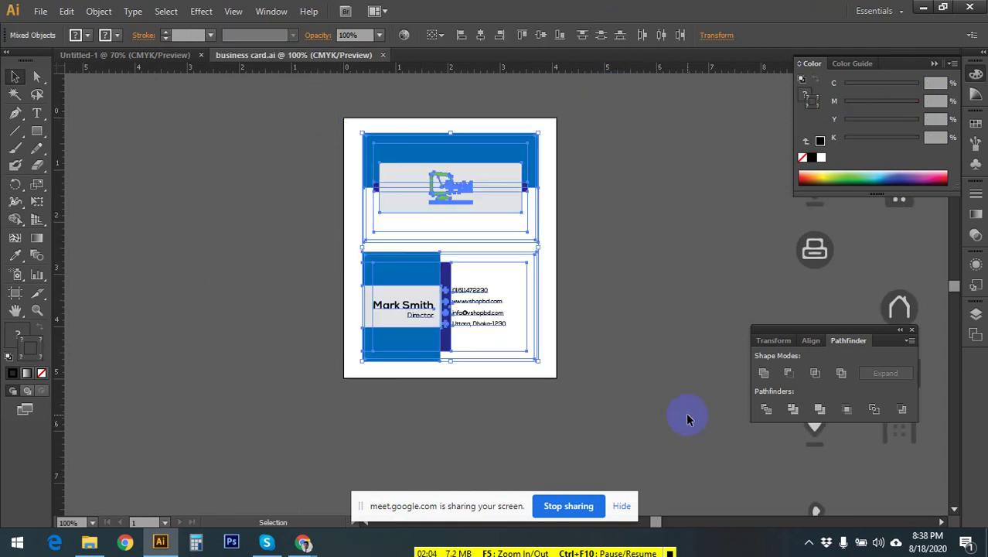
left_click(564, 219)
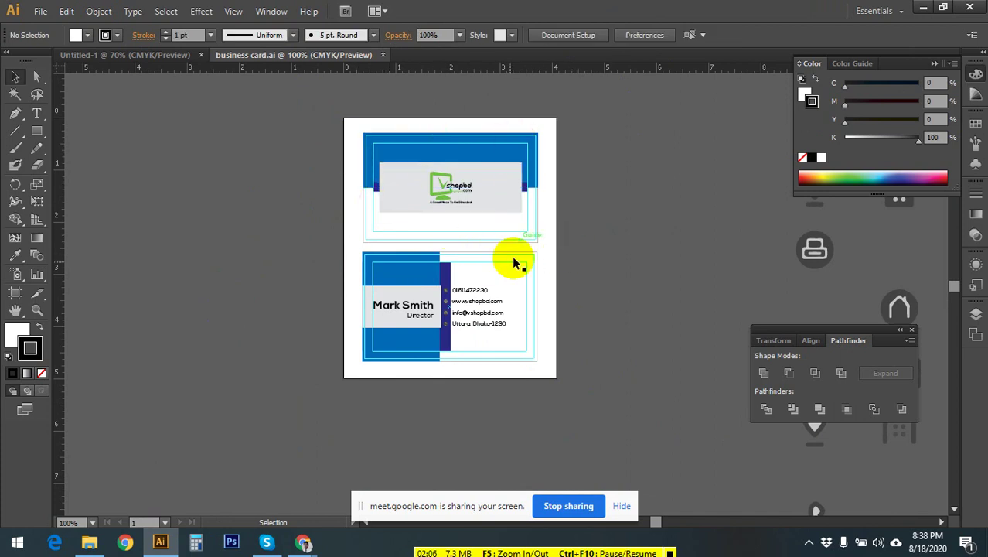
- Export the business card as business card.jpg in JPEG format to TP Online B-1, using all artboards
left_click(35, 11)
left_click(147, 284)
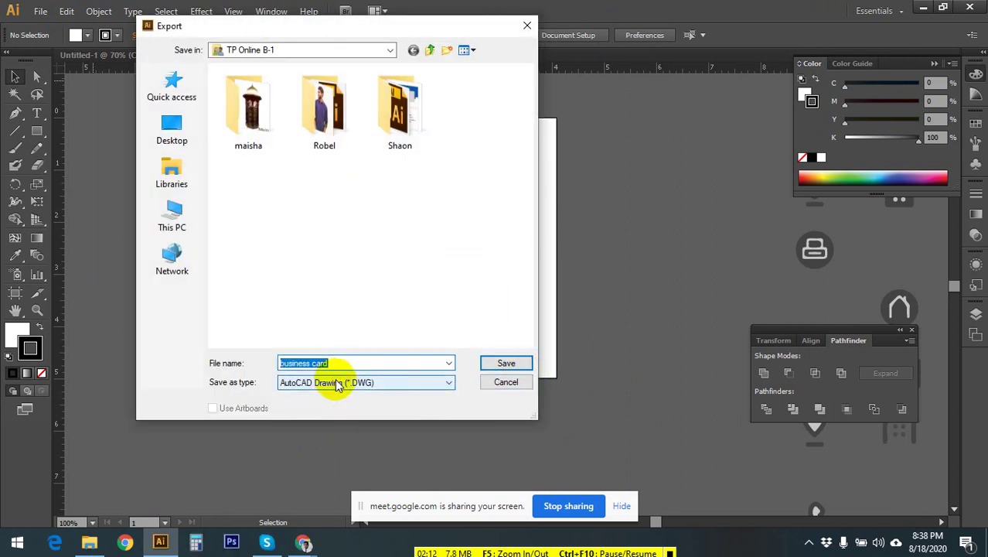
left_click(338, 385)
left_click(332, 434)
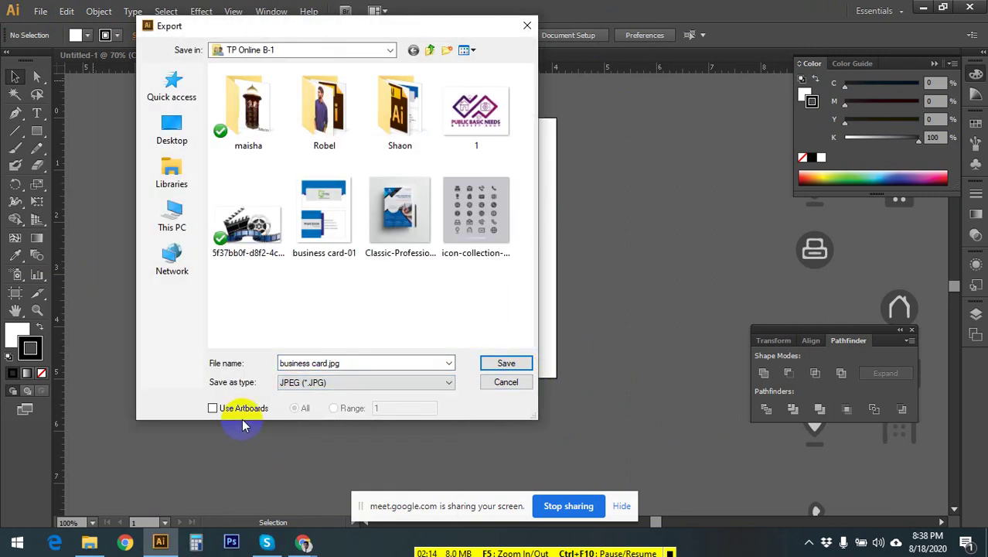
left_click(244, 407)
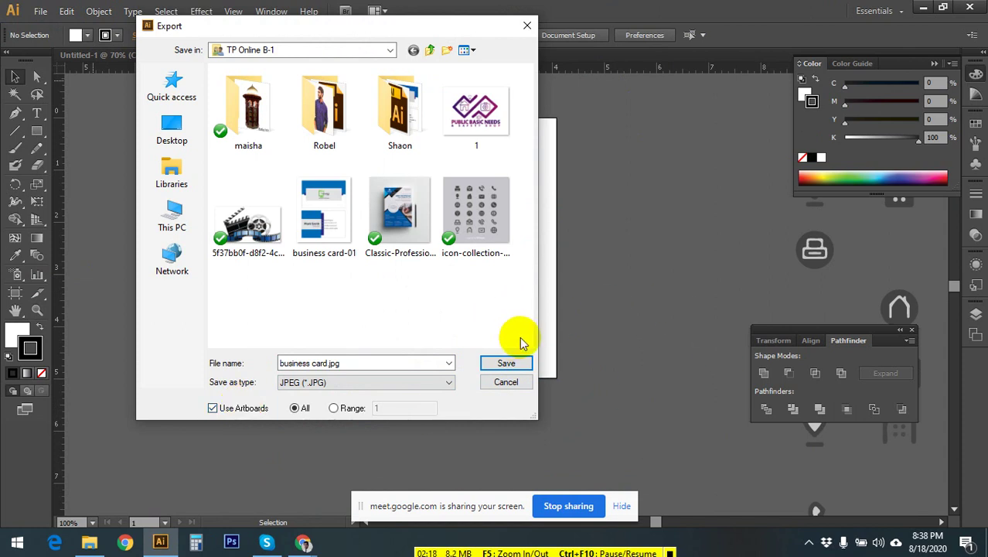
left_click(507, 364)
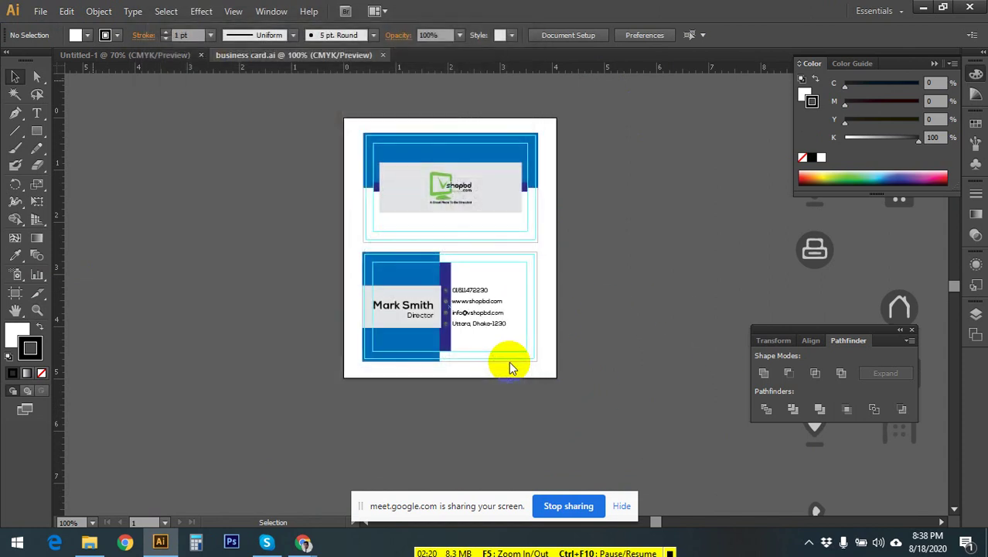
- Finish the JPEG export with the RGB color model, maximum quality 10 and High (300 ppi) resolution
left_click(127, 61)
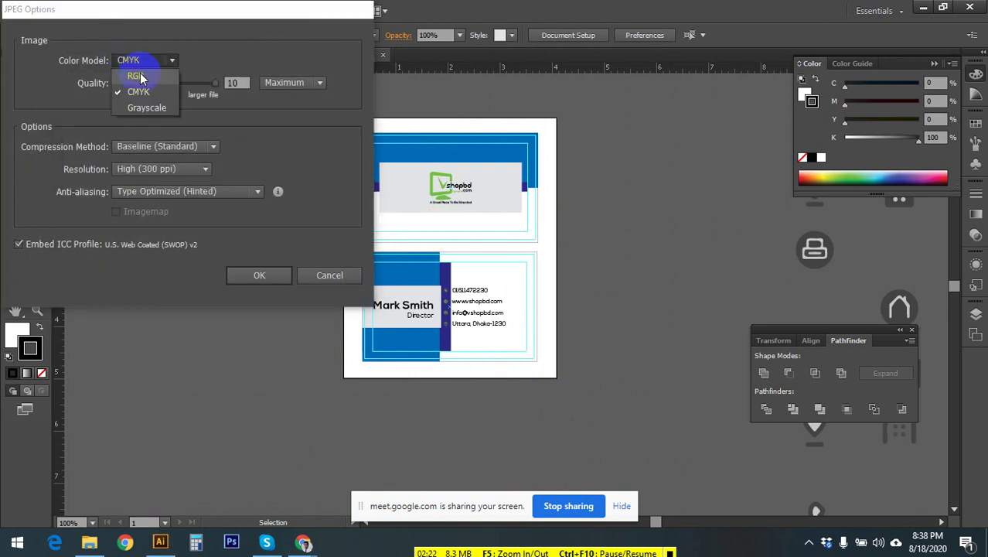
left_click(139, 77)
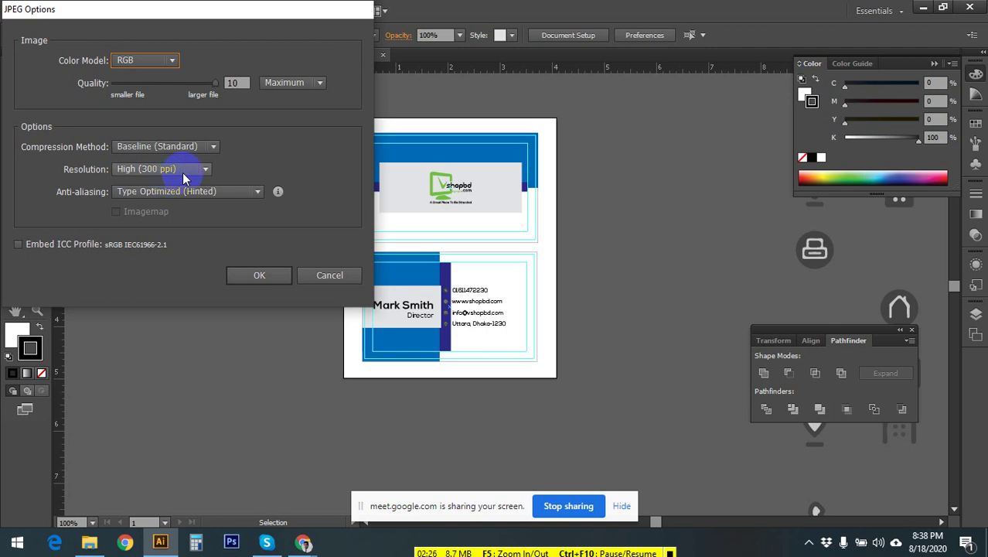
left_click(267, 276)
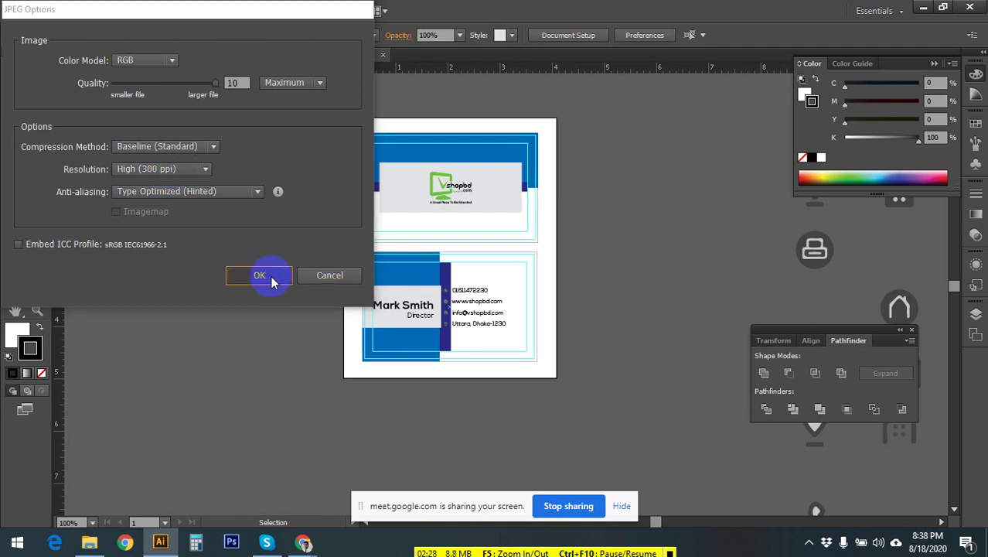
left_click(325, 124)
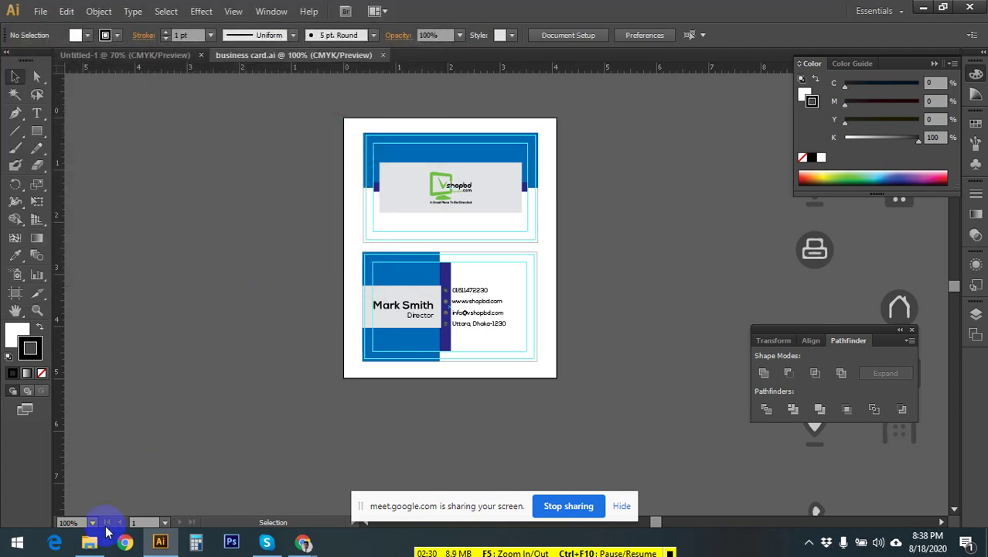
- View the exported business card-01 image from File Explorer and check the Google Meet chat for replies
left_click(89, 543)
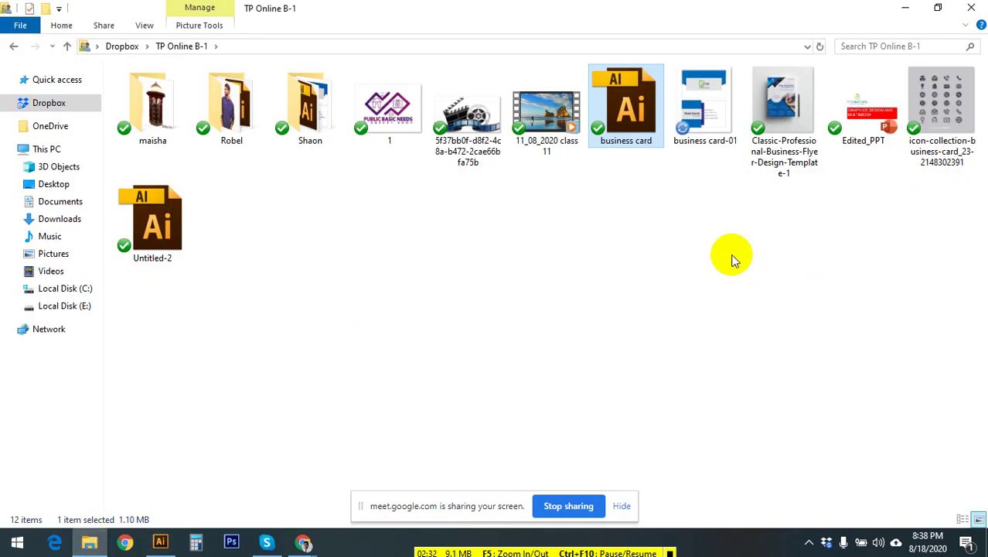
left_click(707, 117)
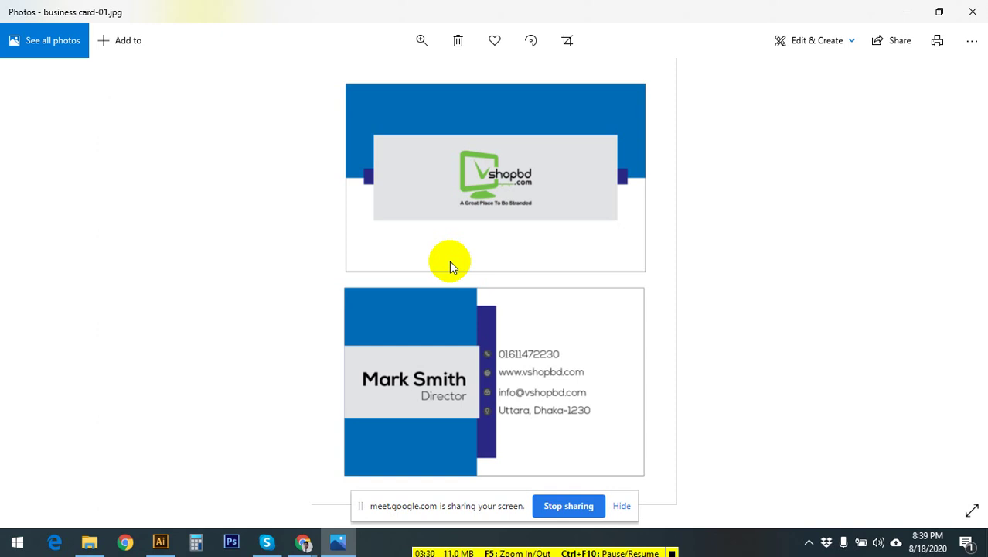
left_click(302, 541)
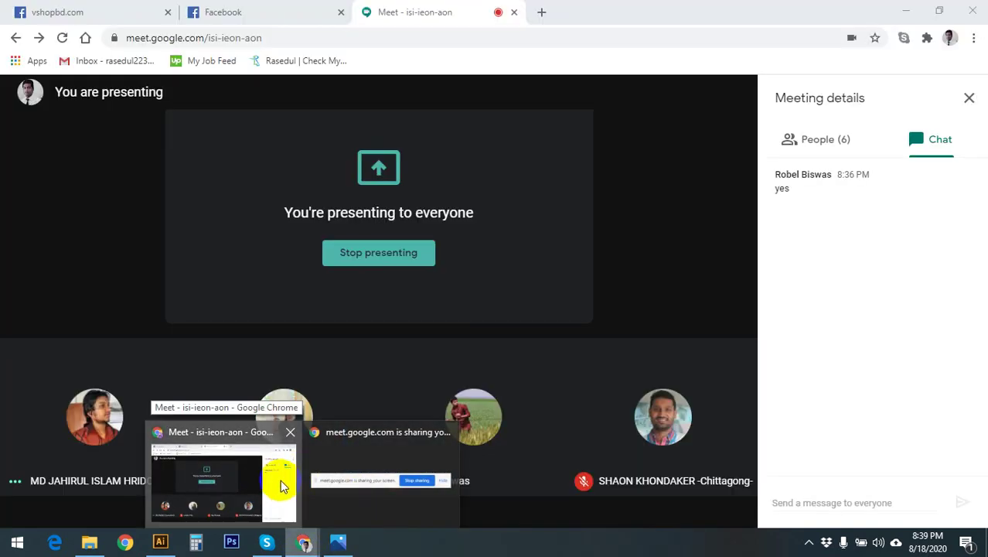
left_click(284, 482)
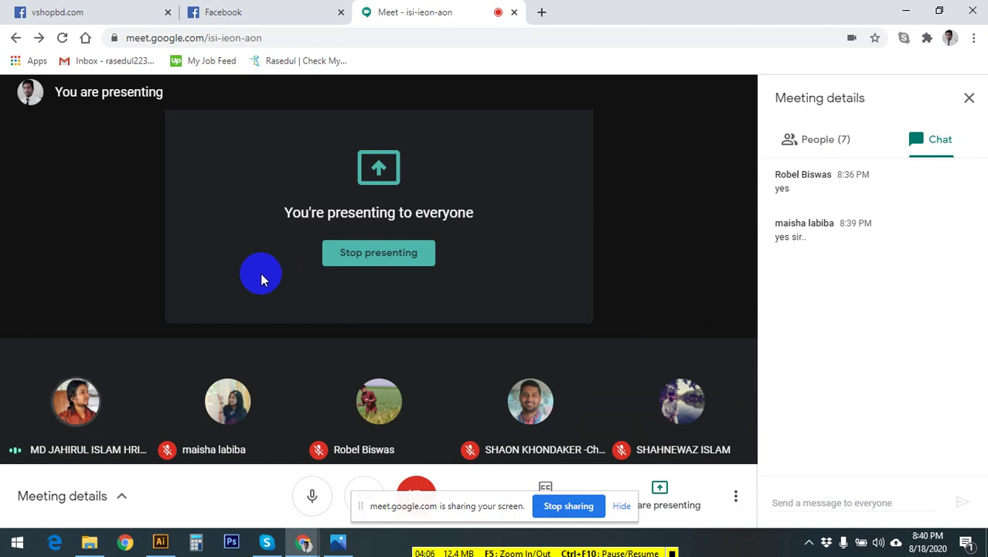
- Return to the TP Online B-1 folder in File Explorer and clear the file selection
left_click(160, 543)
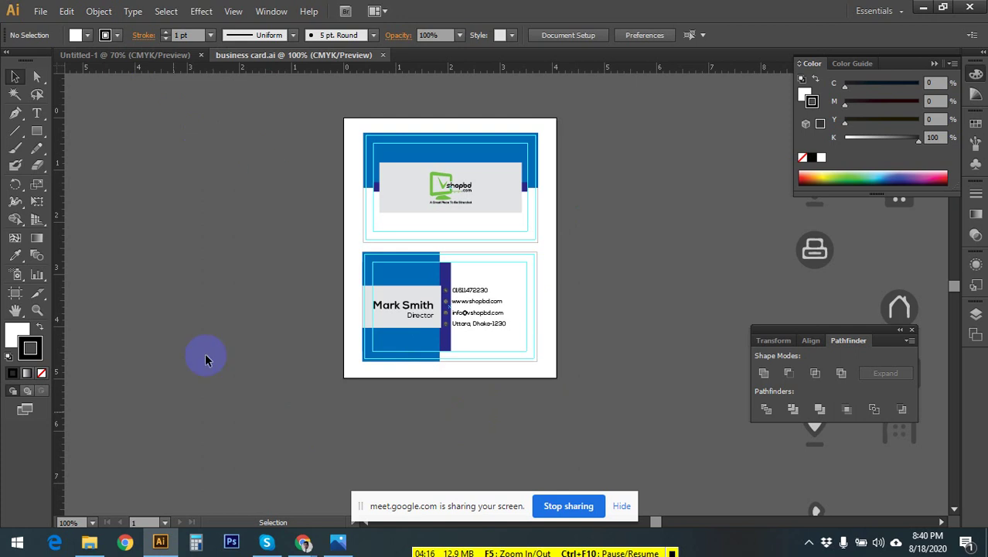
left_click(88, 542)
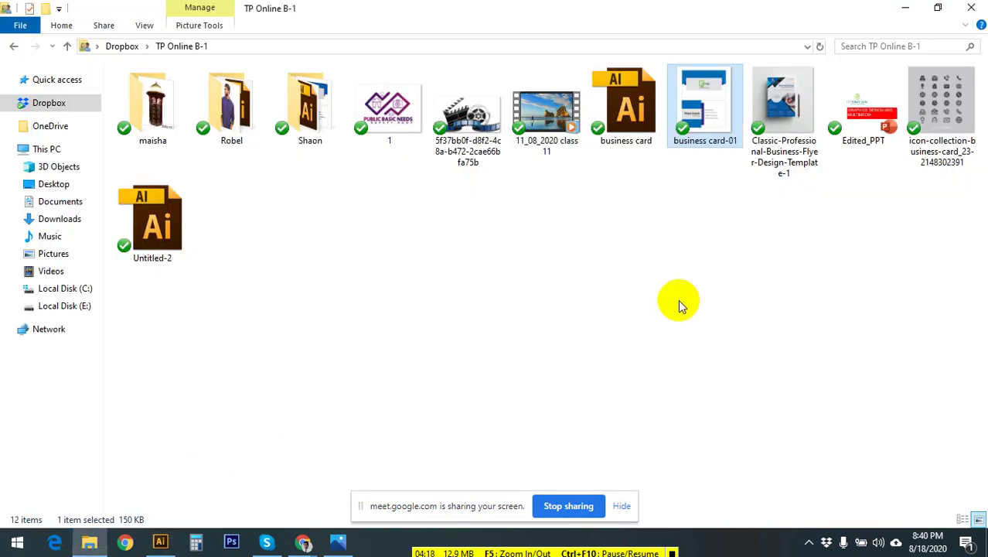
left_click(489, 300)
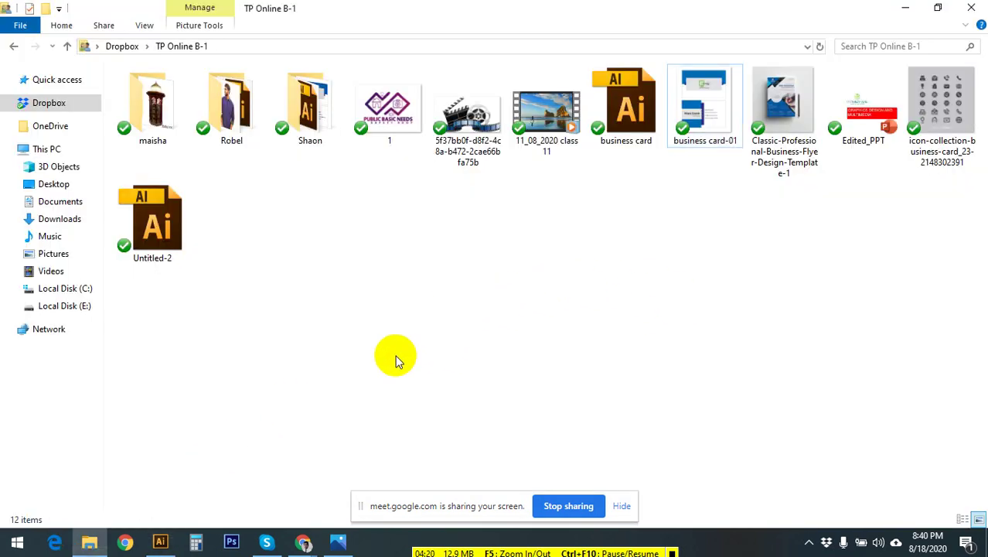
- Switch to the Google Meet window and read the participants' new chat replies
left_click(303, 541)
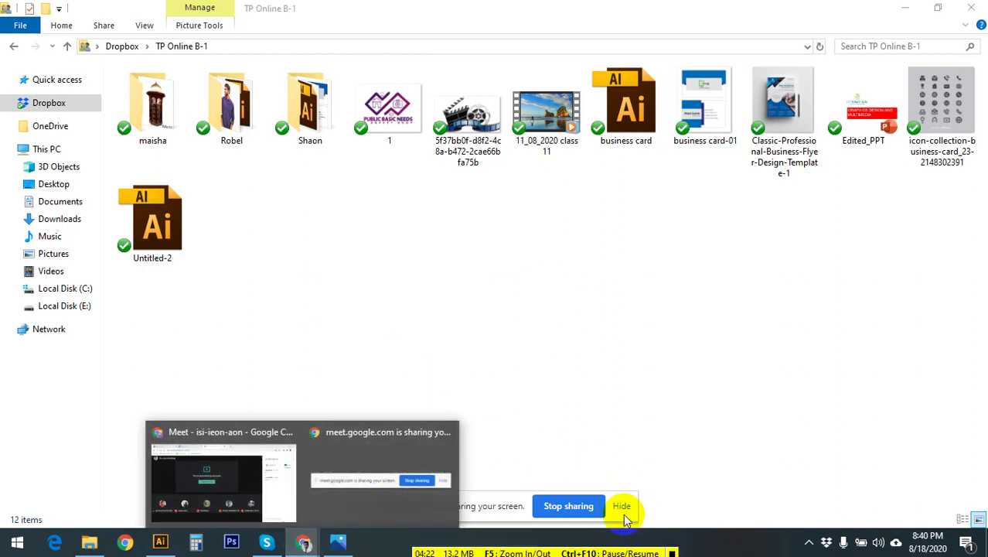
left_click(234, 479)
left_click(237, 481)
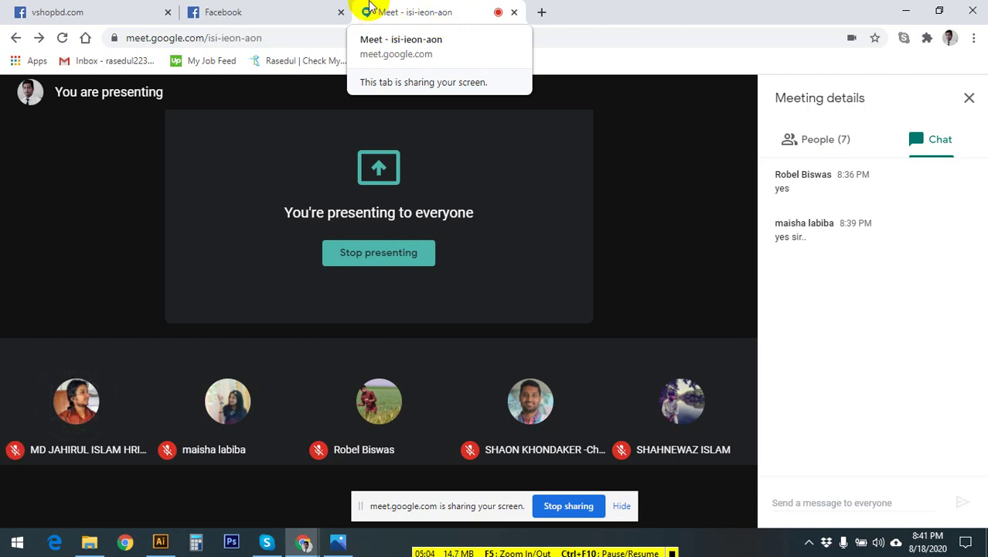
left_click(342, 255)
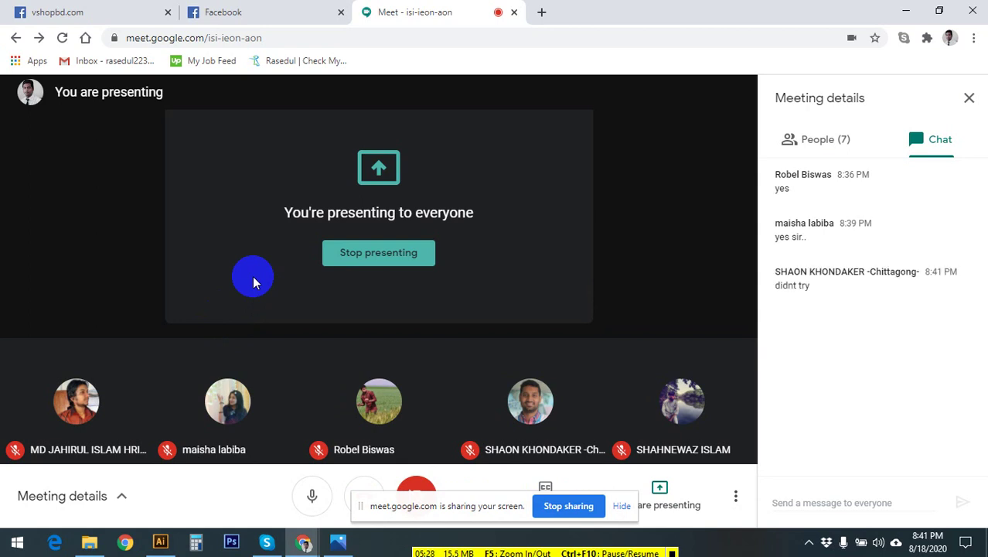
triple_click(827, 271)
triple_click(809, 273)
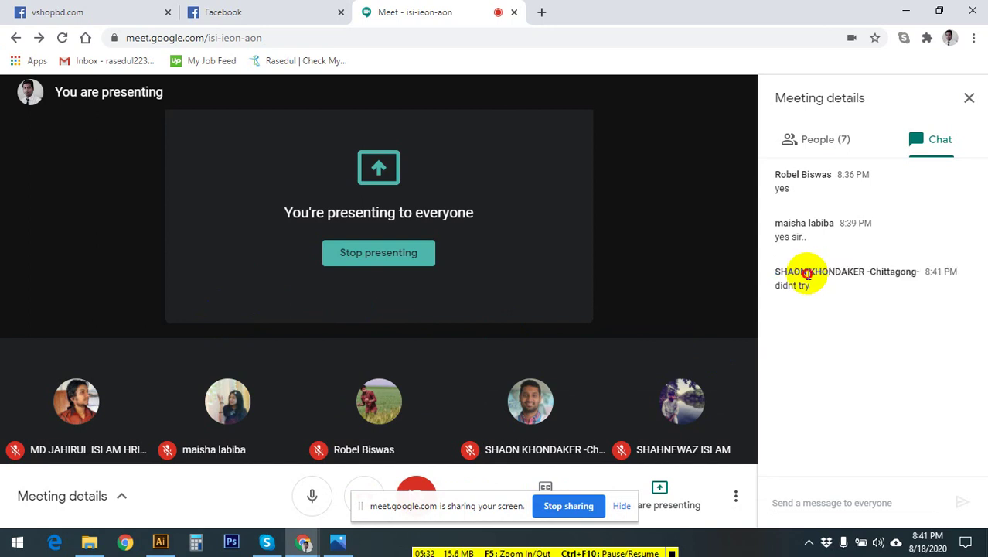
left_click(821, 271)
triple_click(822, 271)
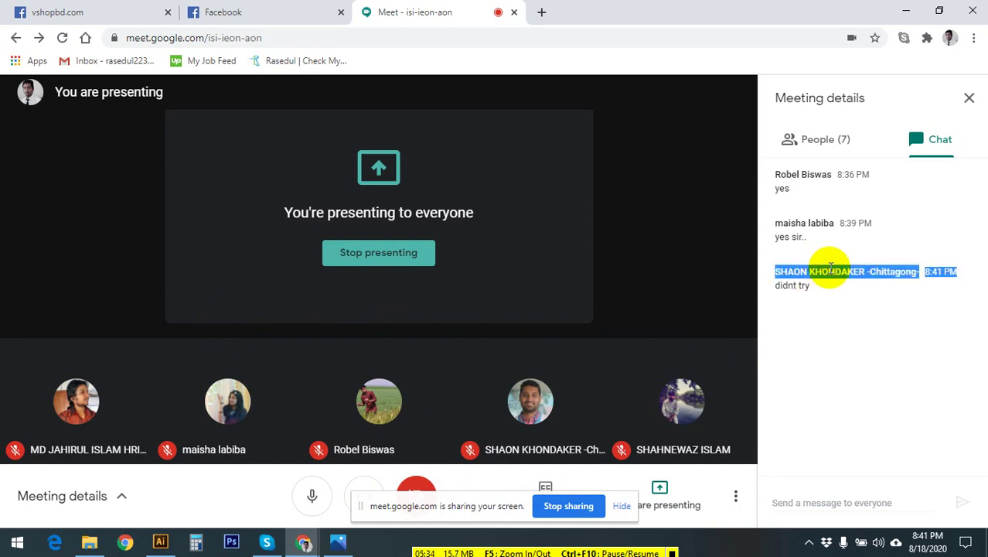
left_click(826, 272)
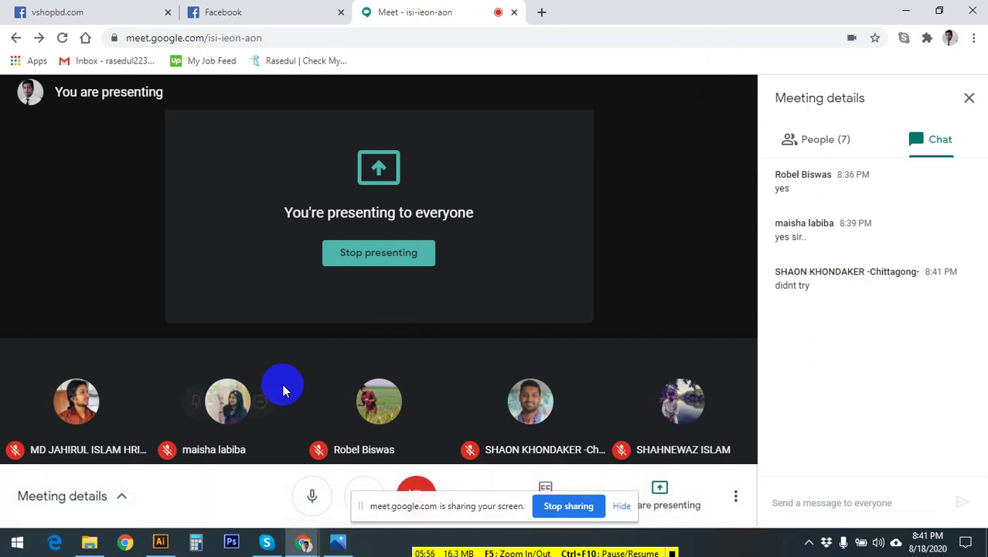
- Switch to Illustrator, bring up the blank Untitled-1 document, and show the Align options in the floating panel moved closer to the artboard
left_click(160, 541)
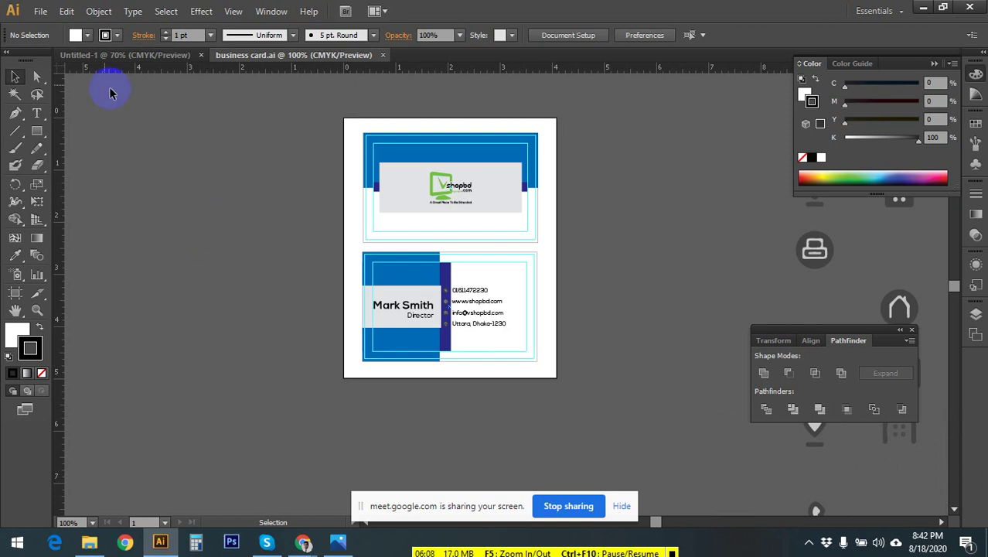
left_click(155, 57)
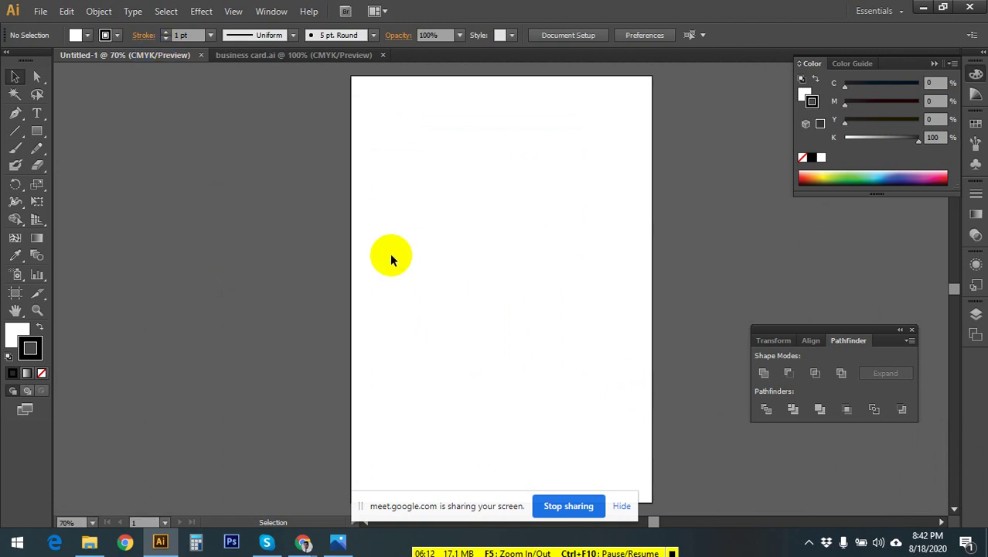
left_click_drag(834, 331, 760, 255)
left_click(739, 268)
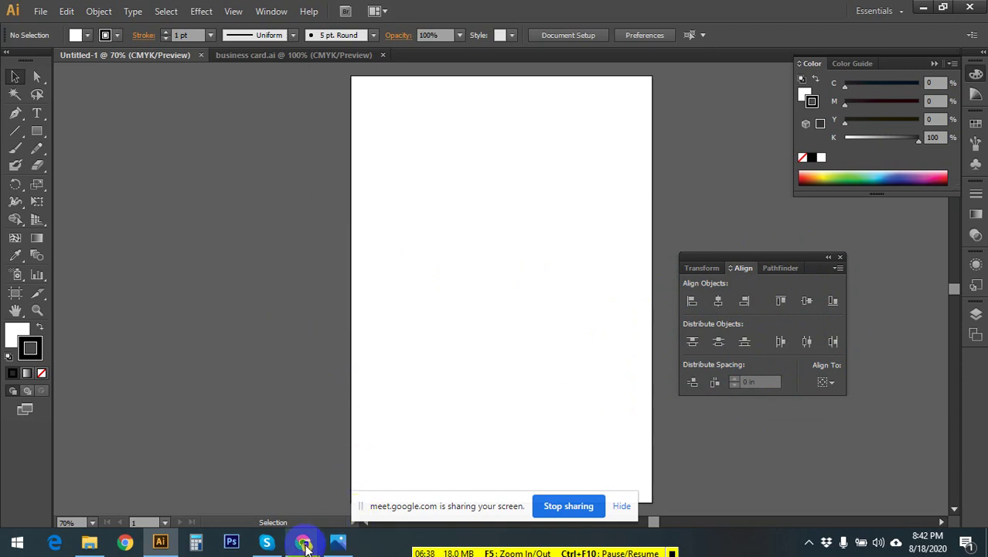
- Check the Google Meet chat for new messages and return to the Illustrator document
mouse_move(304, 543)
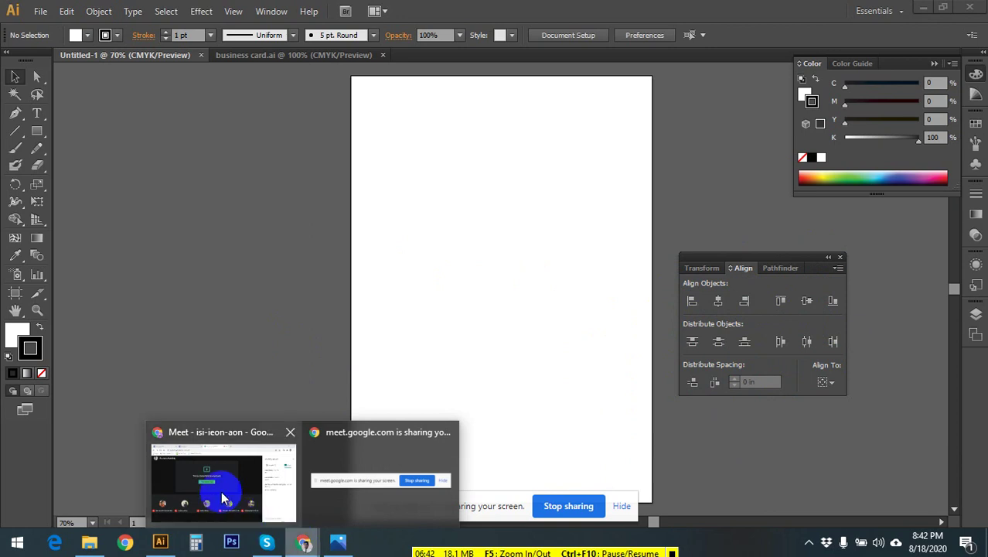
left_click(263, 470)
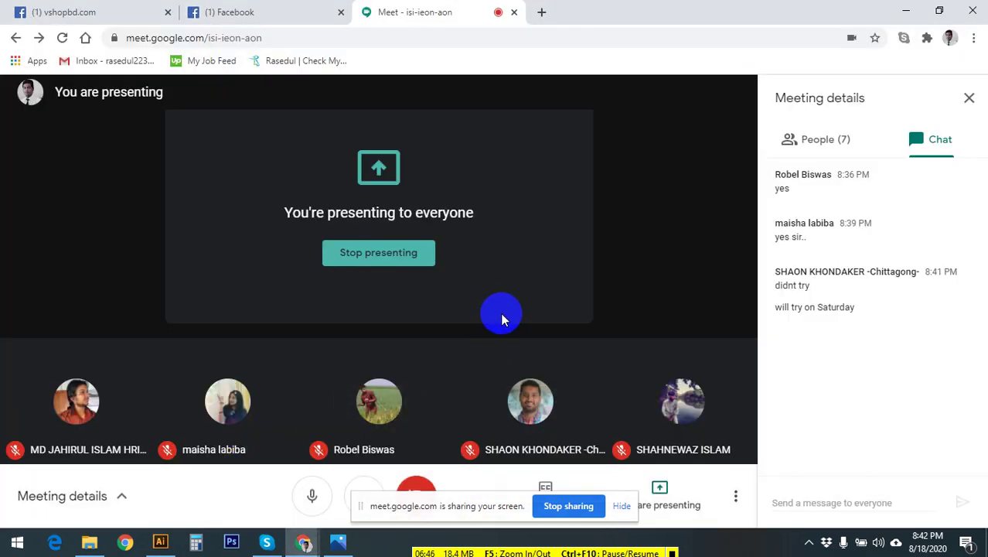
left_click(909, 15)
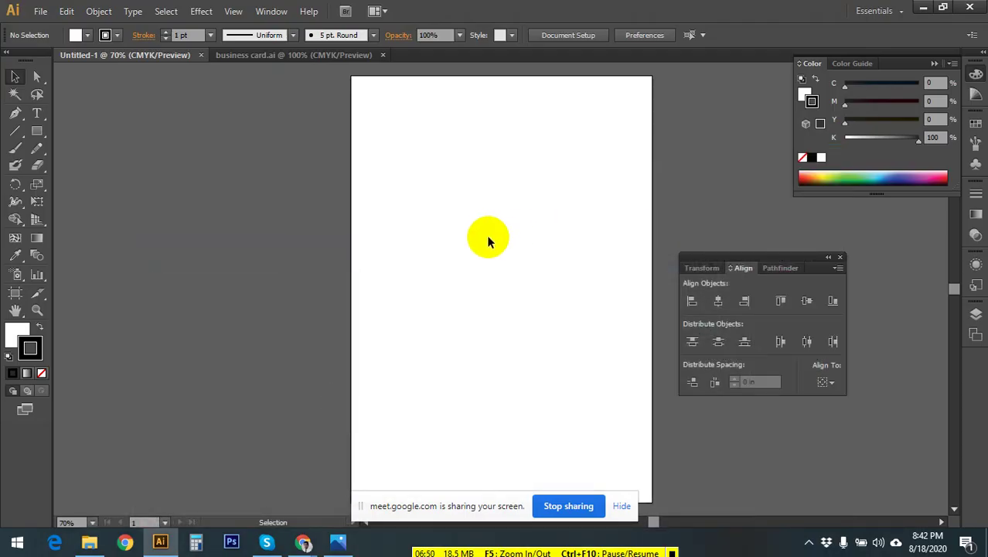
- Draw a small circle with the Ellipse tool near the artboard's upper-left corner
left_click(32, 134)
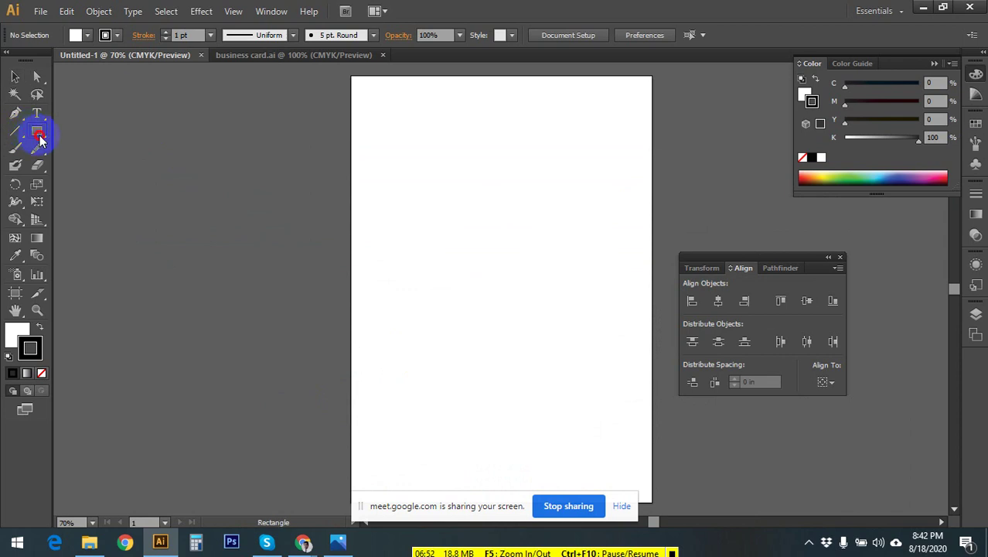
left_click(75, 164)
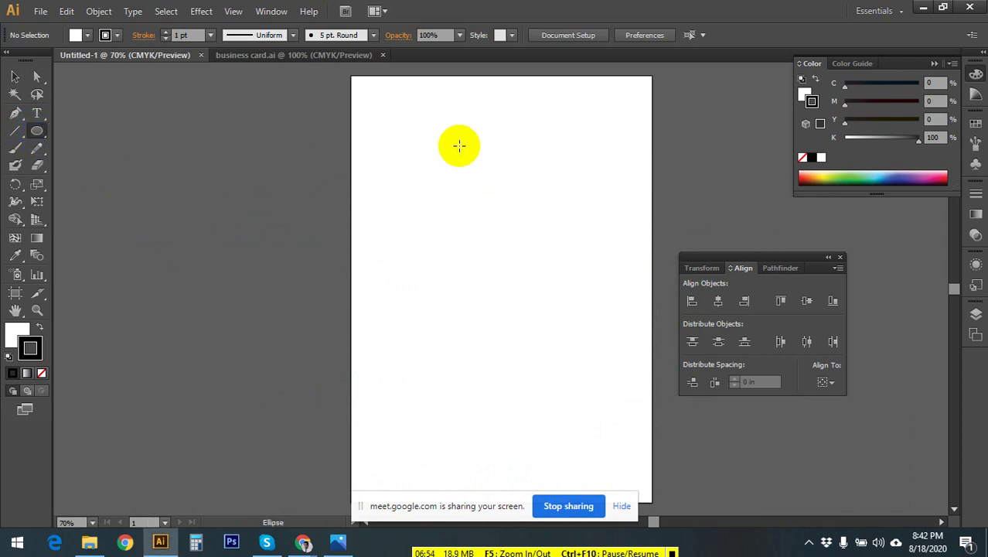
left_click_drag(390, 126, 414, 132)
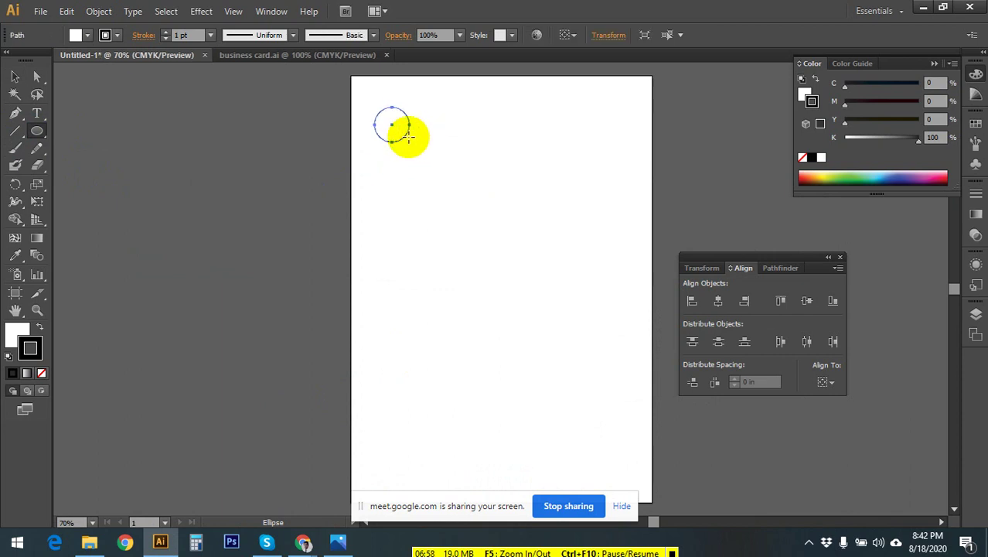
- Fill the circle with black, remove its stroke, and deselect it
left_click(15, 76)
left_click(17, 332)
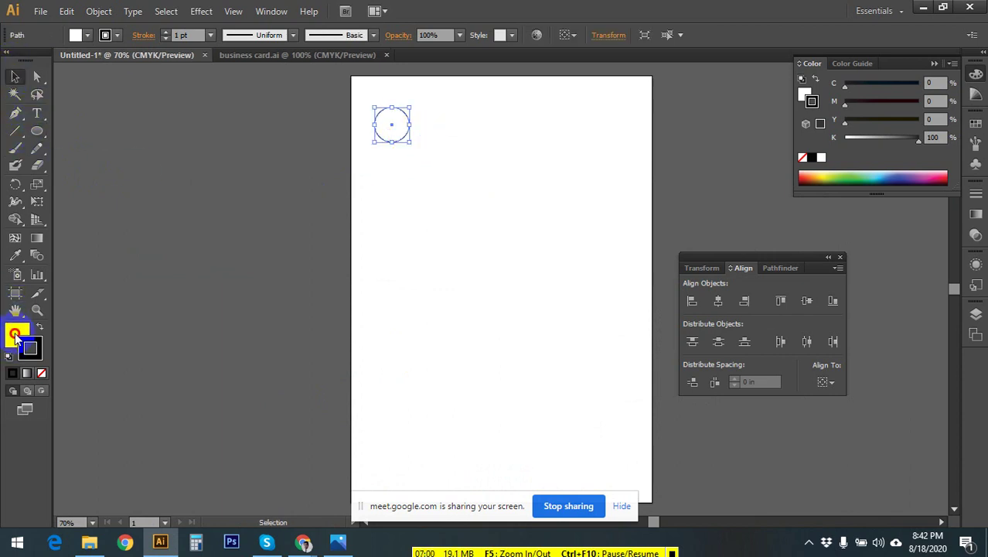
left_click(812, 159)
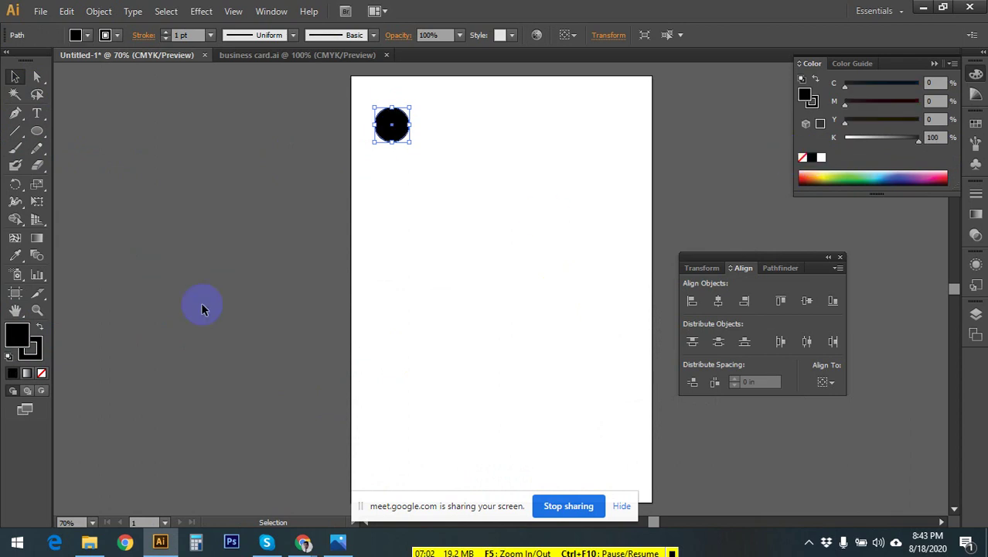
left_click(43, 372)
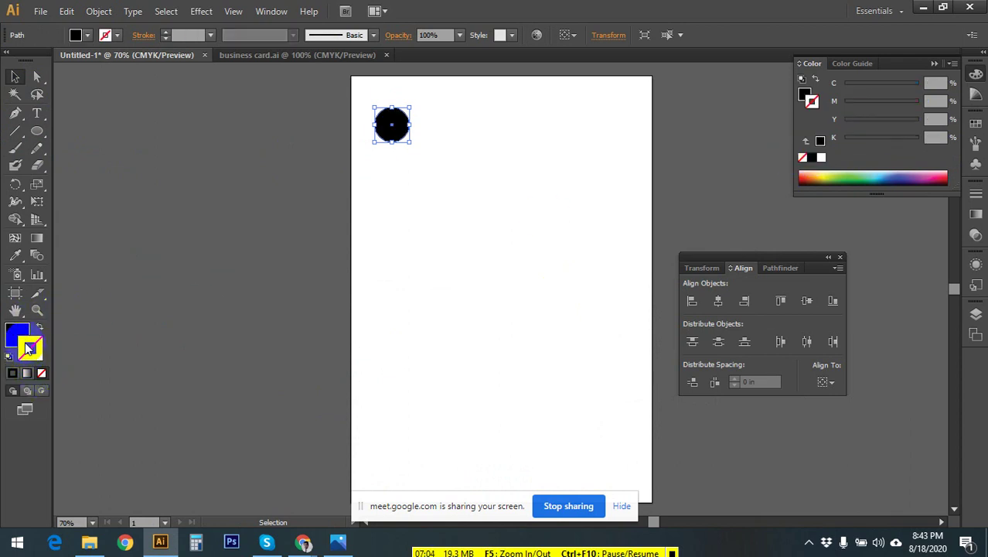
left_click(415, 234)
- Copy the black circle horizontally to its right and repeat the copy three times to make an evenly spaced row of five
left_click(393, 126)
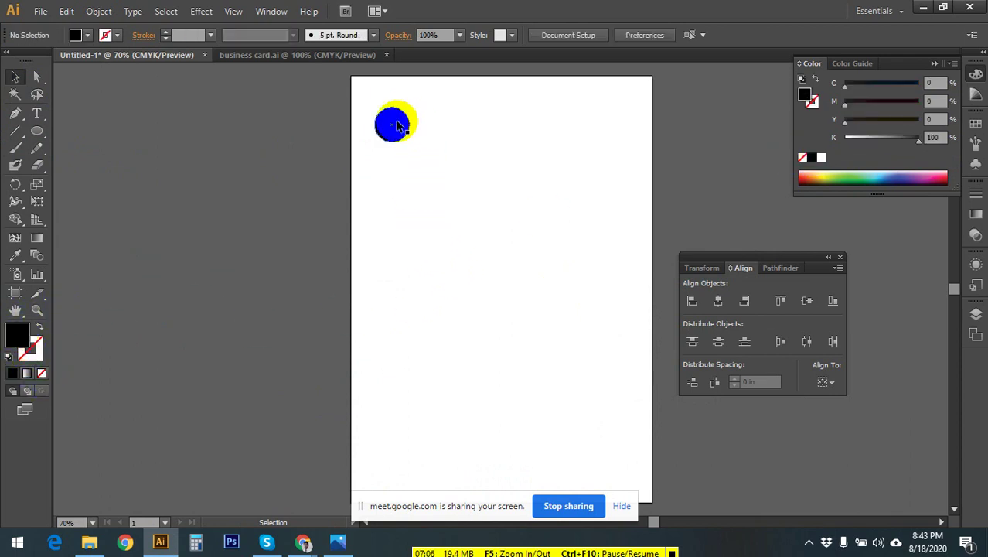
left_click_drag(394, 126, 437, 131)
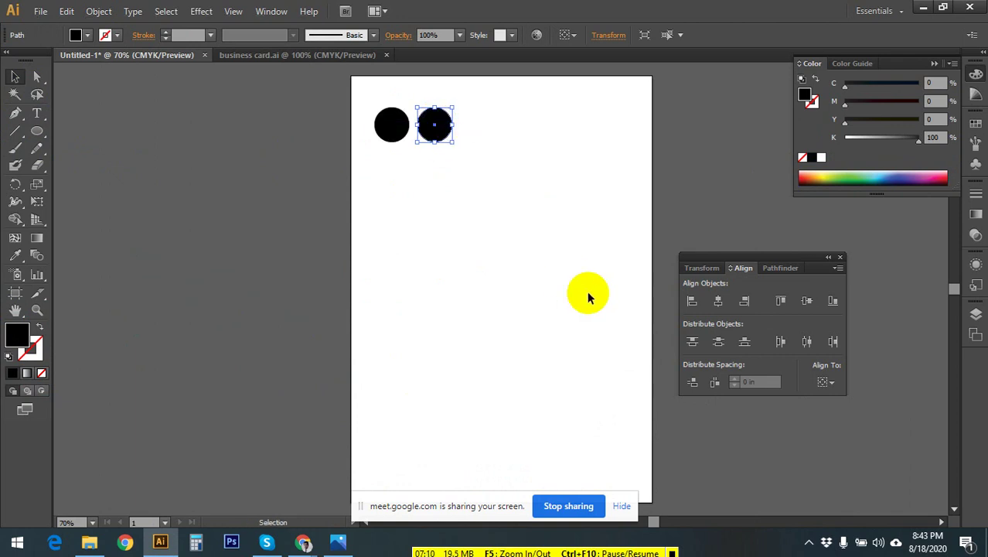
key("ctrl+d")
key("ctrl+d")
key("ctrl+d")
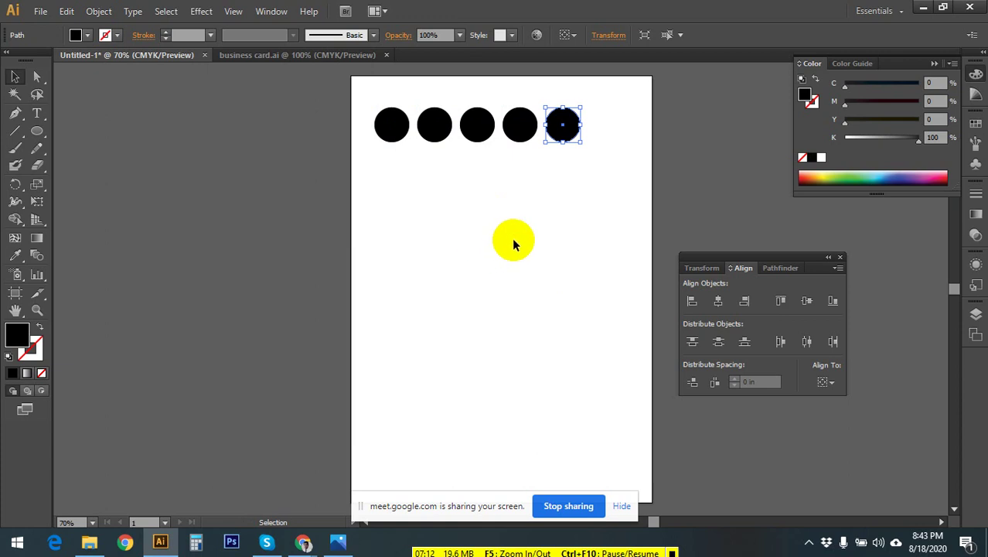
left_click(541, 202)
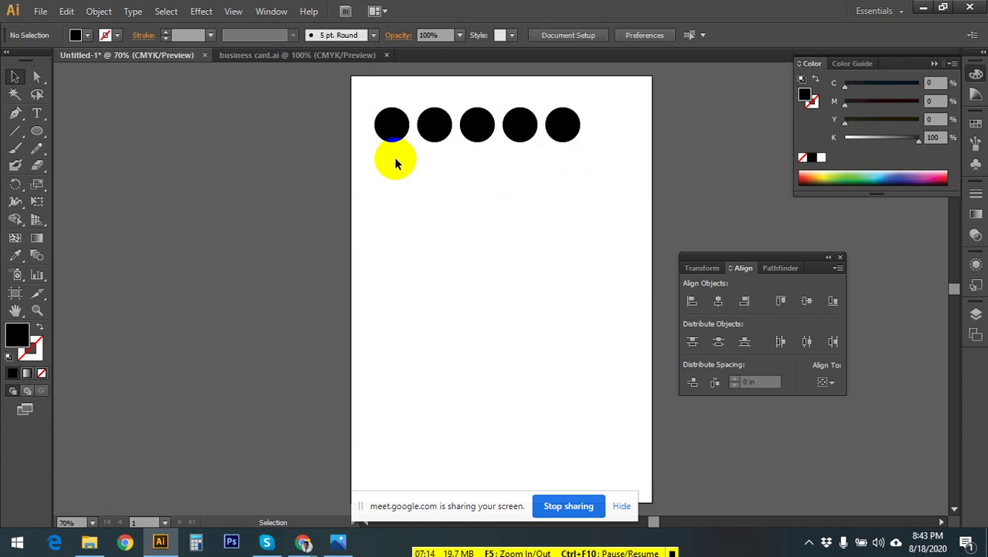
left_click(693, 302)
left_click(719, 301)
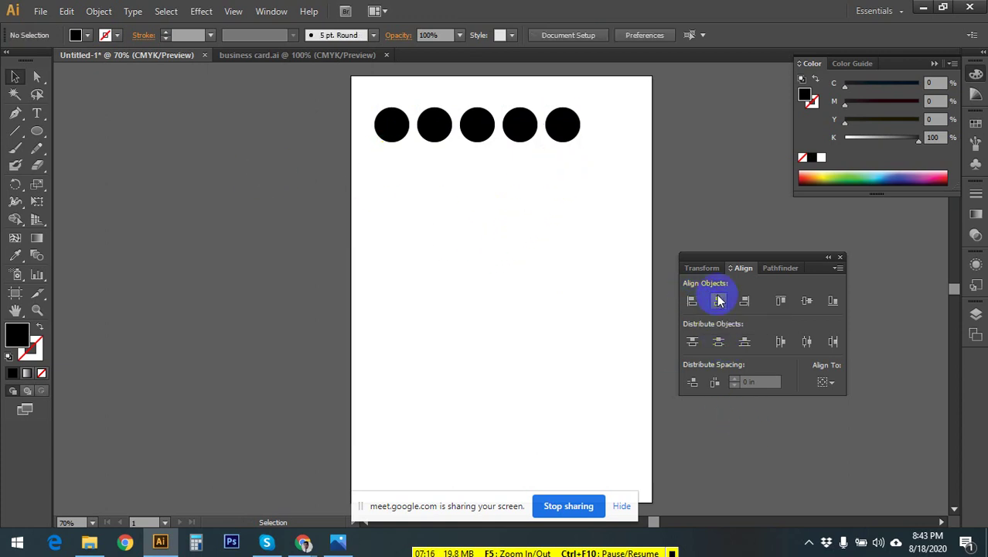
left_click(834, 341)
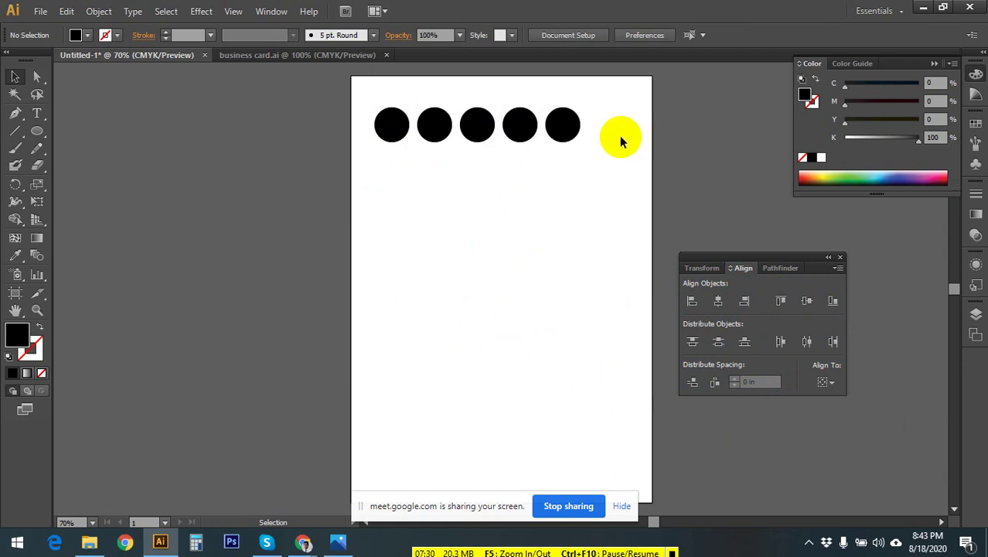
- Move the second to fifth circles down to uneven heights so the row is scattered, leaving the first circle in place
left_click(562, 125)
left_click(556, 254)
left_click(562, 128)
left_click_drag(562, 125, 491, 179)
left_click(545, 196)
left_click_drag(523, 126, 529, 164)
left_click_drag(563, 120, 589, 184)
left_click(530, 258)
- Select all five circles and set the alignment reference to Align to Selection
left_click_drag(374, 100, 606, 213)
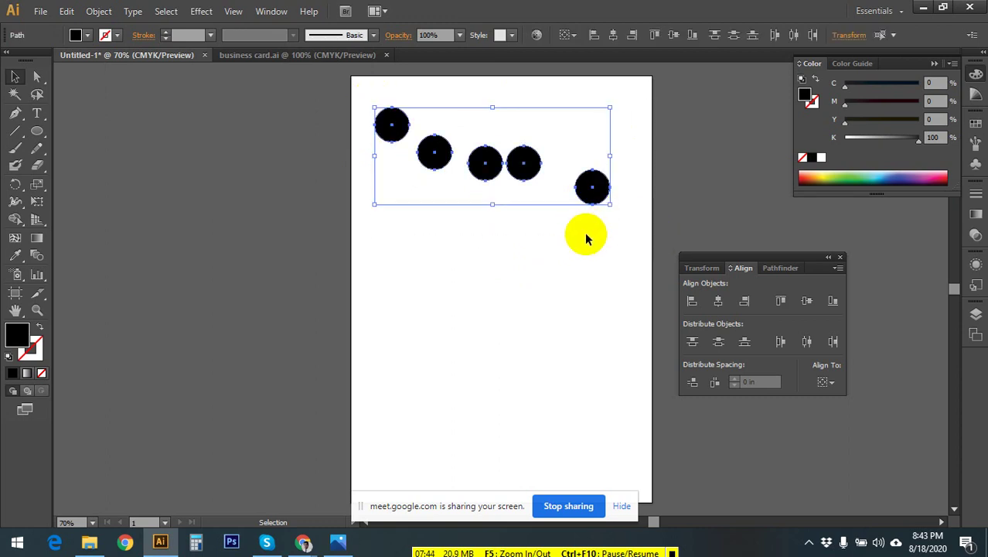
left_click(828, 382)
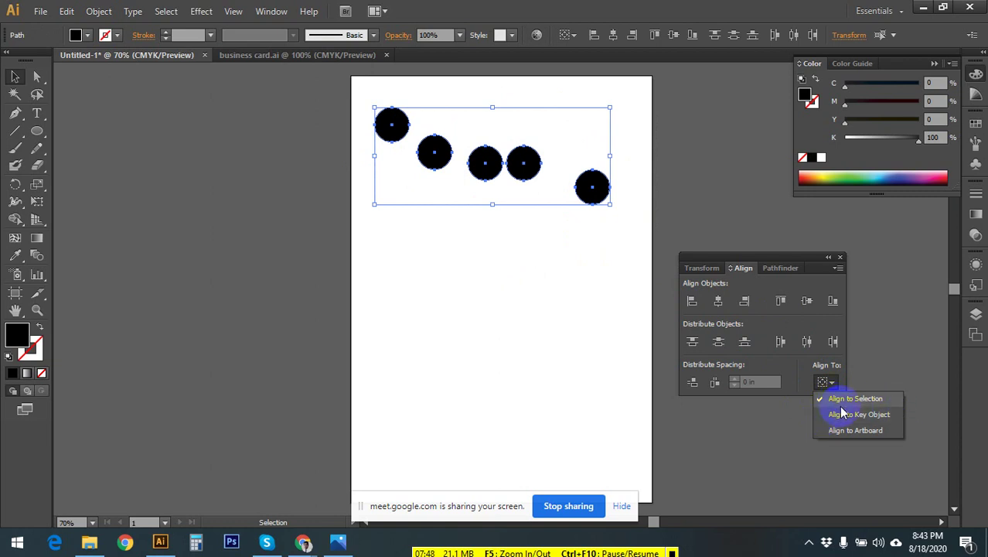
left_click(889, 405)
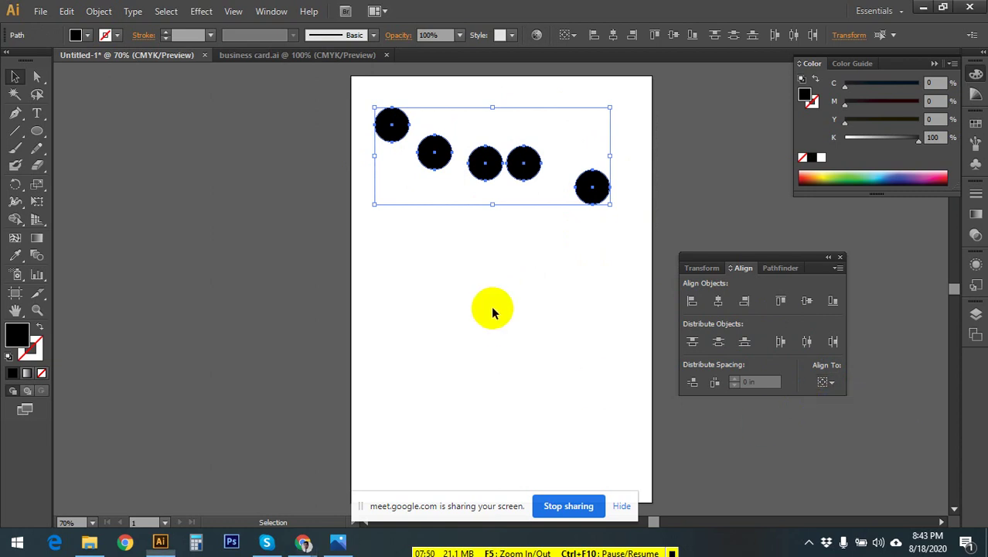
- Examine which Align To options are available while no circles are selected
left_click(473, 289)
left_click_drag(370, 93, 647, 224)
left_click(699, 394)
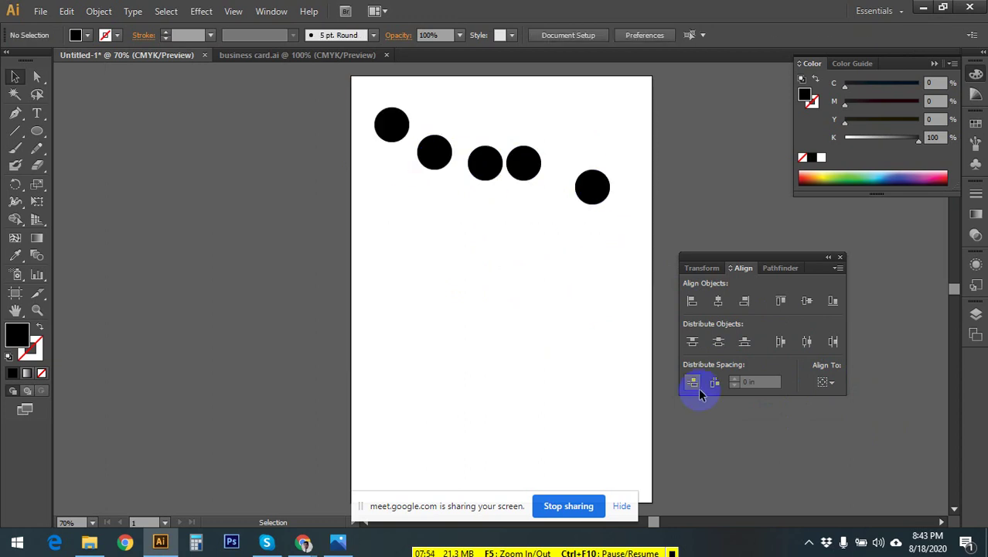
left_click(829, 382)
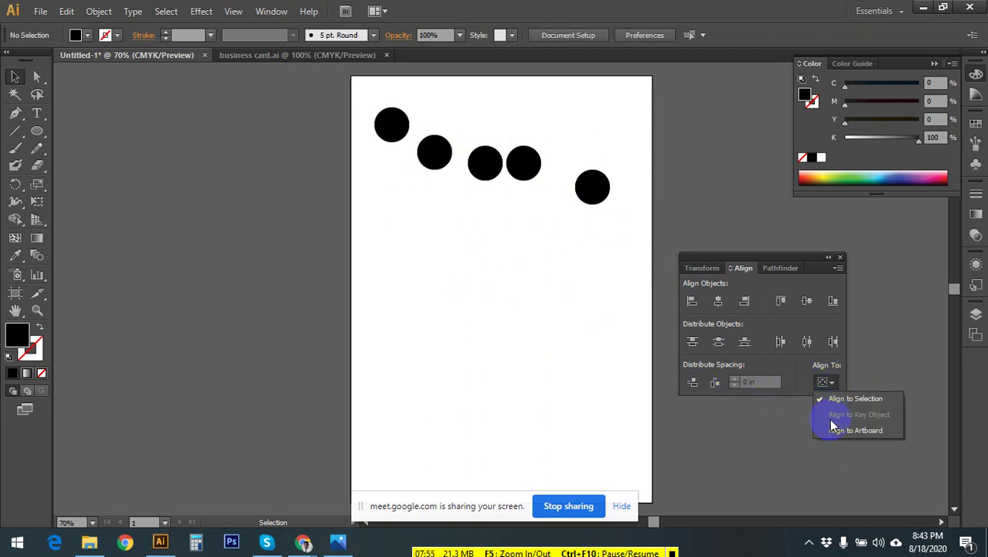
left_click(574, 383)
left_click(540, 405)
left_click_drag(344, 339, 507, 345)
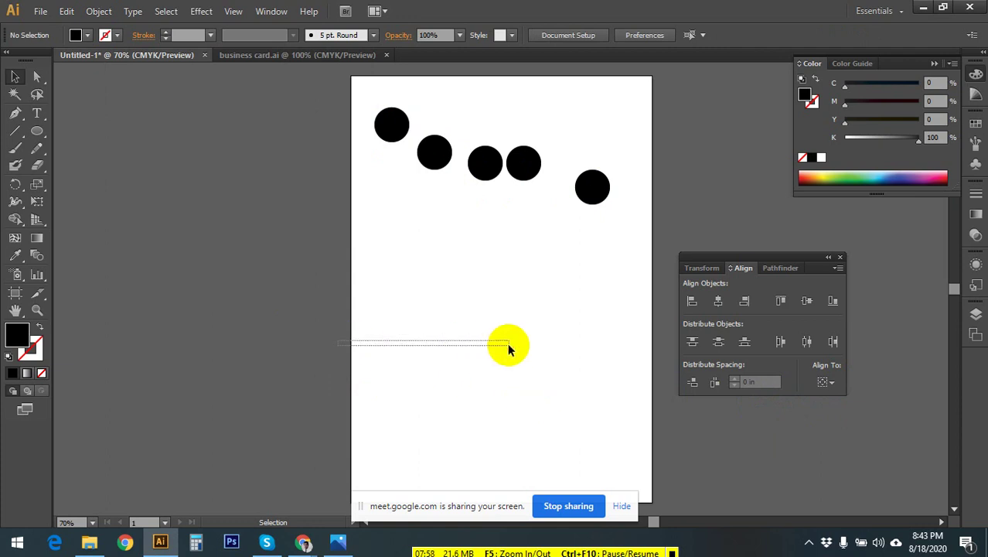
left_click_drag(368, 294, 642, 346)
- Select all five scattered circles and apply Vertical Align Top
left_click_drag(357, 94, 613, 206)
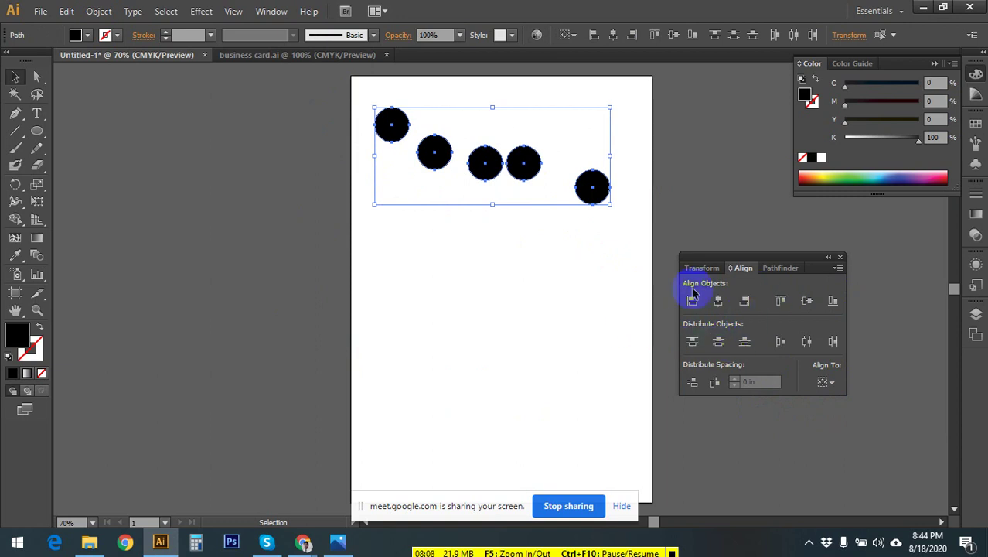
left_click(780, 301)
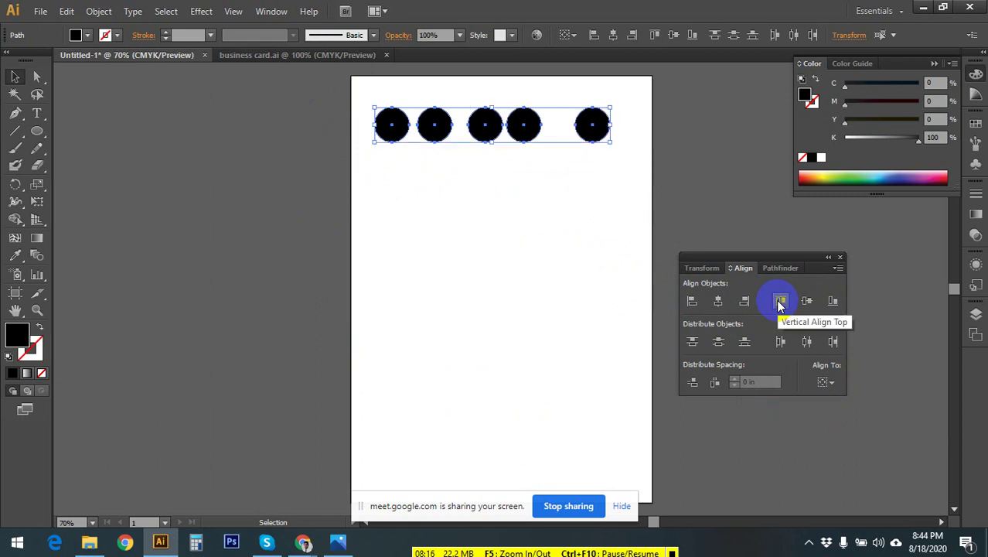
- Move the third and fourth circles below the row, reselect all five, and try a vertical center alignment, undoing it
left_click_drag(525, 126, 453, 183)
left_click_drag(360, 104, 633, 275)
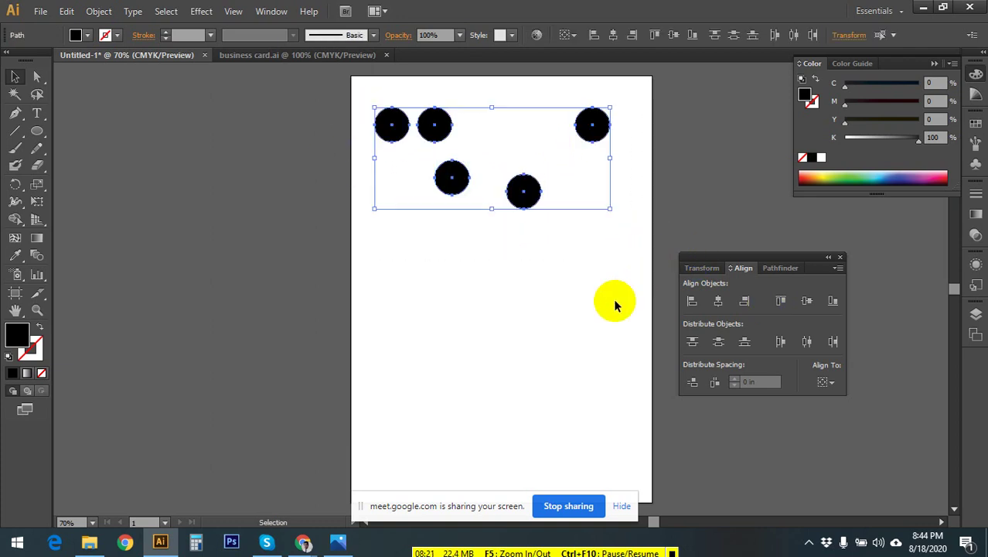
left_click(808, 302)
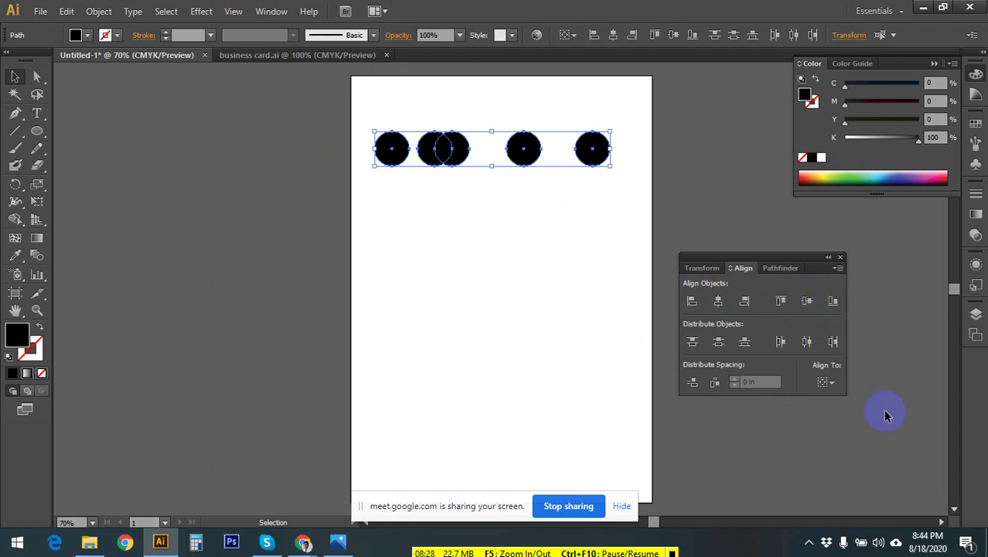
key("ctrl+z")
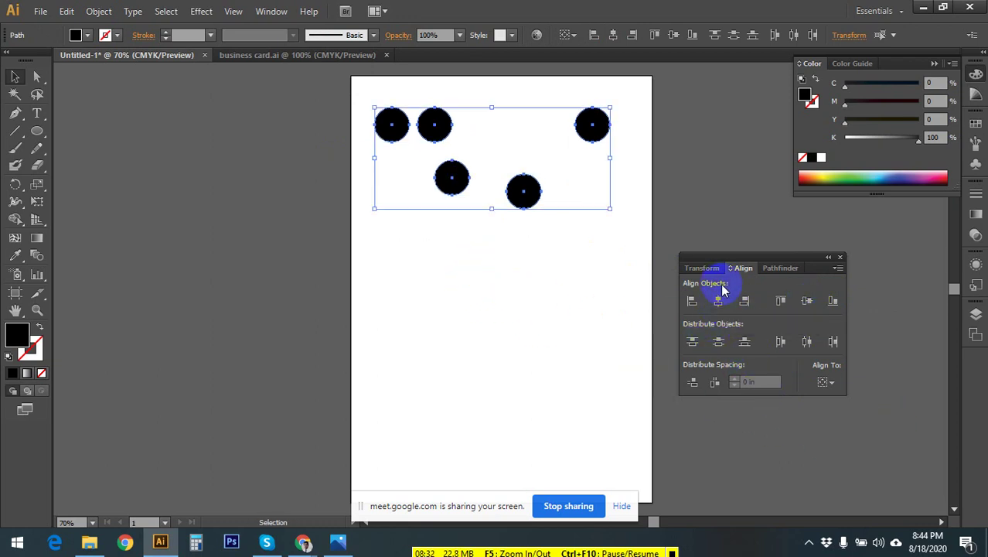
- Arrange the circles in a loose downward diagonal, select all five, and apply Horizontal Align Center
left_click(582, 313)
left_click_drag(541, 195, 469, 288)
left_click_drag(454, 186, 417, 220)
left_click_drag(441, 122, 424, 162)
left_click_drag(585, 126, 439, 255)
left_click_drag(367, 112, 504, 361)
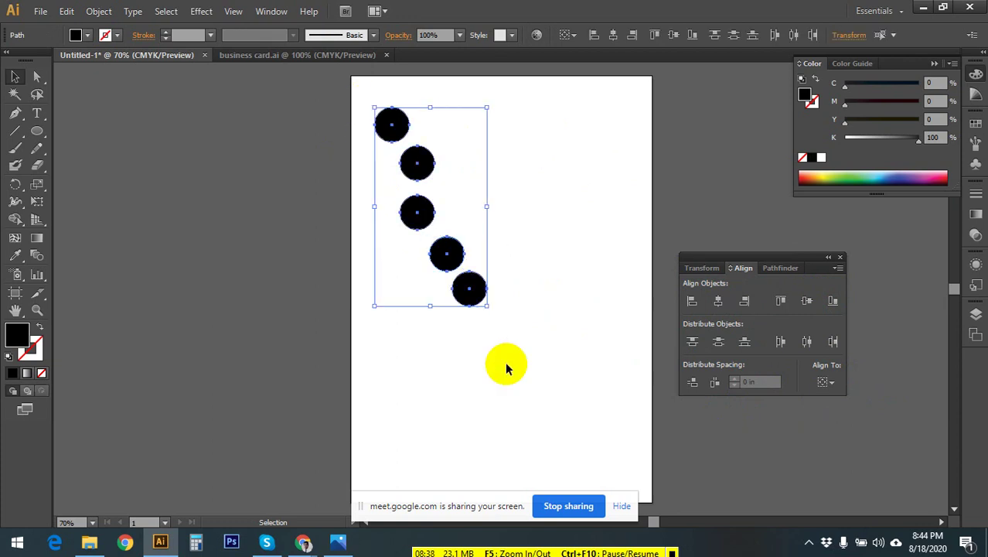
left_click(718, 300)
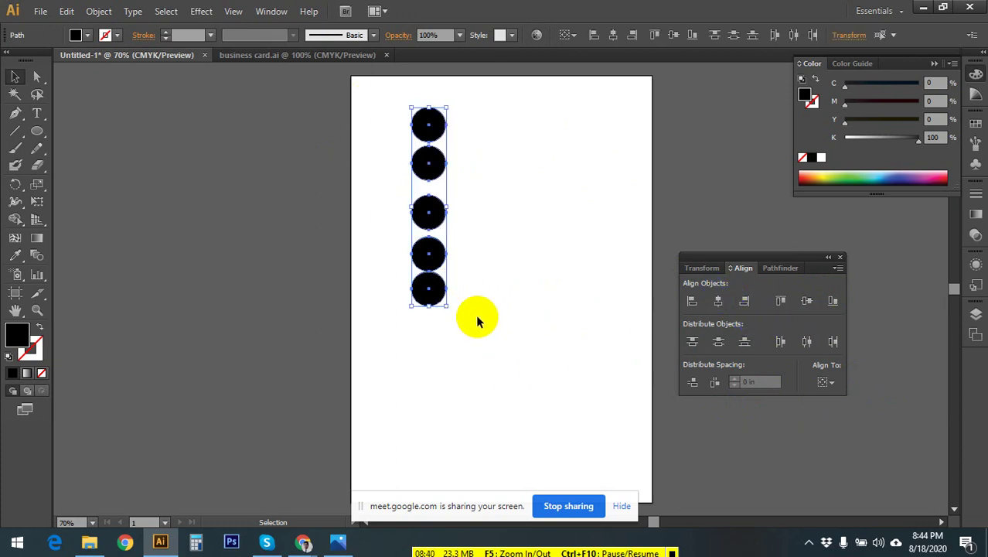
left_click(583, 327)
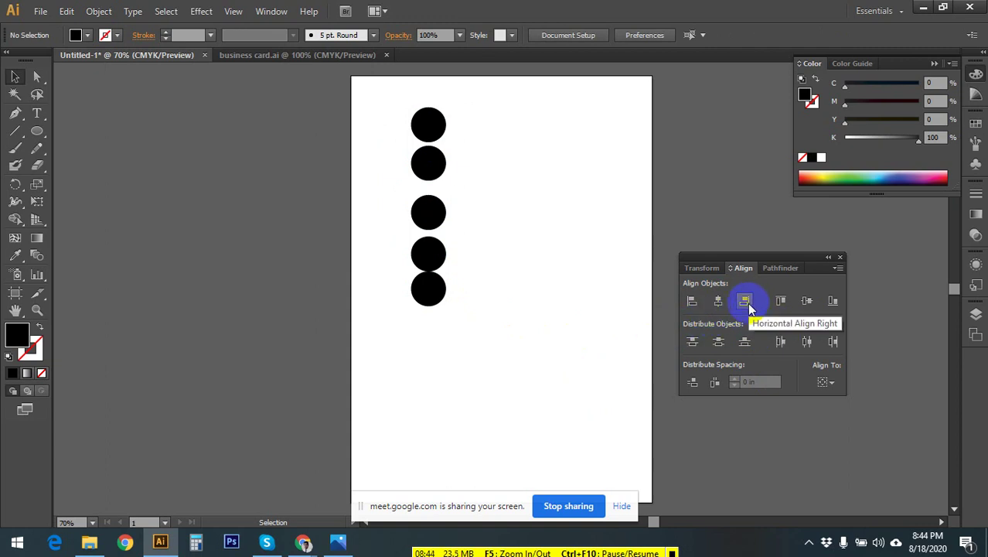
- Shift the two lowest circles left of the column, select all five, and apply Horizontal Align Right
left_click_drag(437, 290, 399, 303)
left_click_drag(431, 257, 401, 258)
left_click_drag(350, 98, 551, 410)
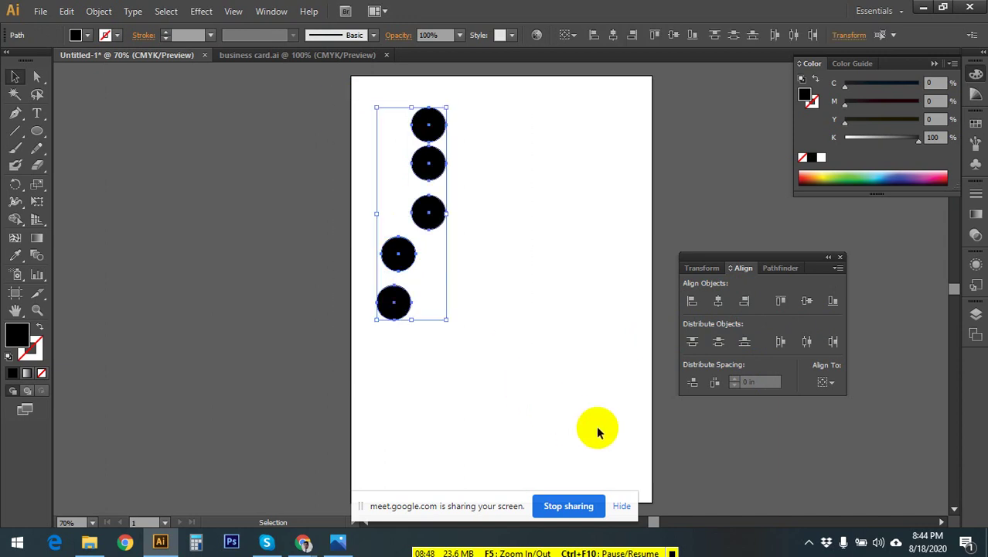
left_click(745, 301)
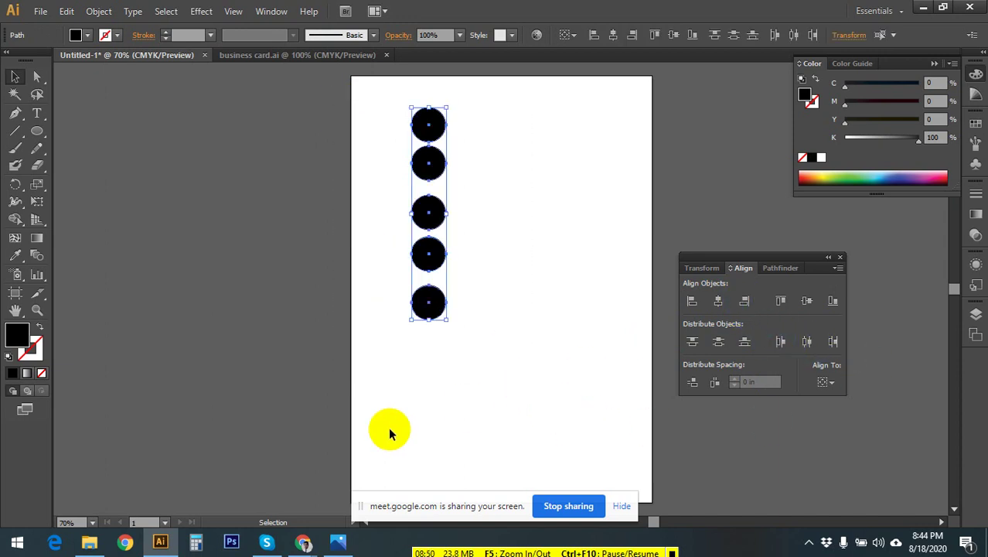
left_click(475, 417)
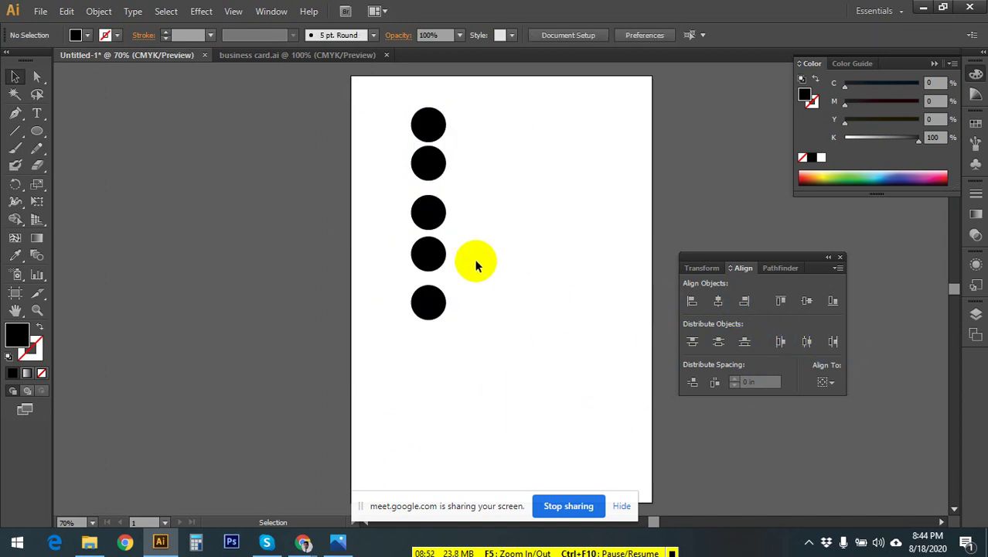
- Nudge the middle circle slightly down, select the whole column, and apply Vertical Distribute Space
mouse_move(429, 213)
left_mouse_down()
mouse_move(449, 265)
mouse_move(419, 234)
mouse_move(426, 208)
mouse_move(430, 216)
left_mouse_up()
left_click_drag(405, 98, 495, 323)
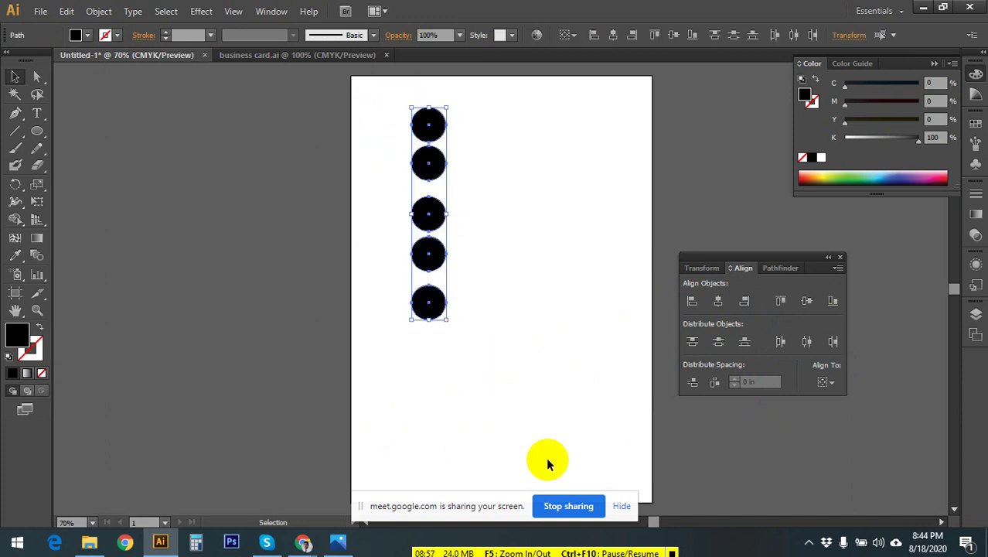
left_click(693, 383)
left_click(391, 316)
- Spread the circles into a rough row near the top of the artboard and apply Vertical Align Center to all five
left_click_drag(393, 214, 472, 338)
left_click_drag(418, 260, 502, 193)
left_click(564, 320)
left_click_drag(508, 248, 603, 186)
left_click(373, 95)
left_click_drag(485, 180, 538, 148)
left_click_drag(414, 170, 644, 236)
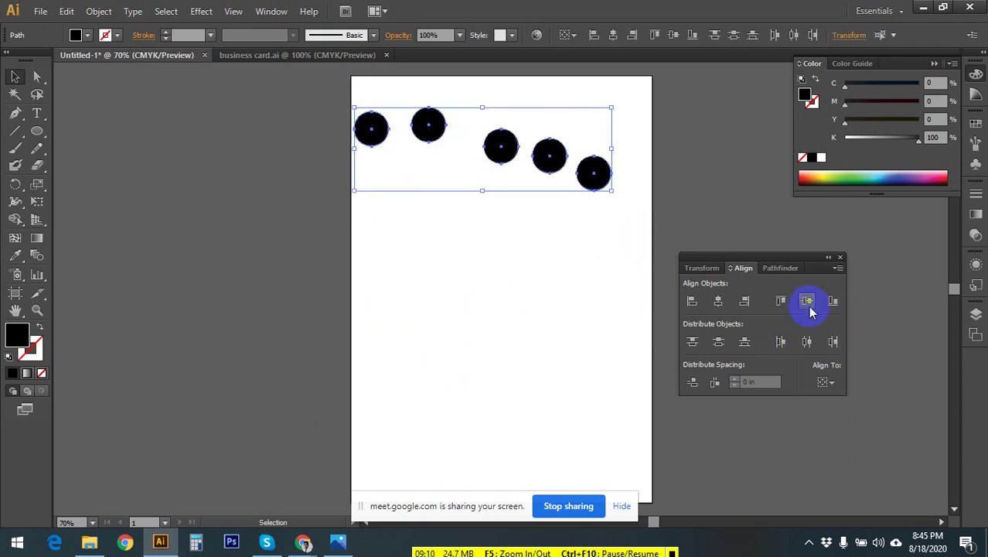
left_click(807, 301)
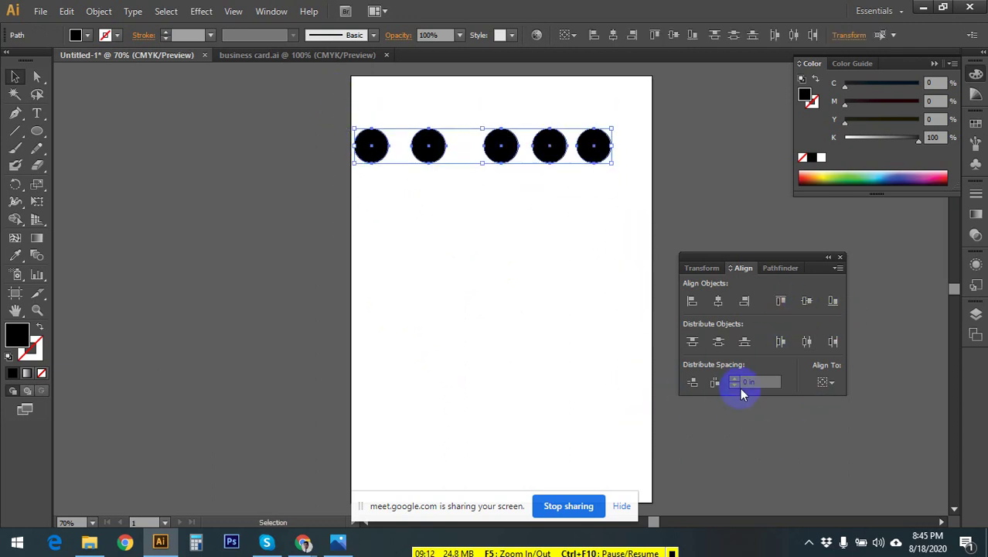
- Apply Horizontal Distribute Space to the row, and move all five circles slightly right and down
left_click(717, 382)
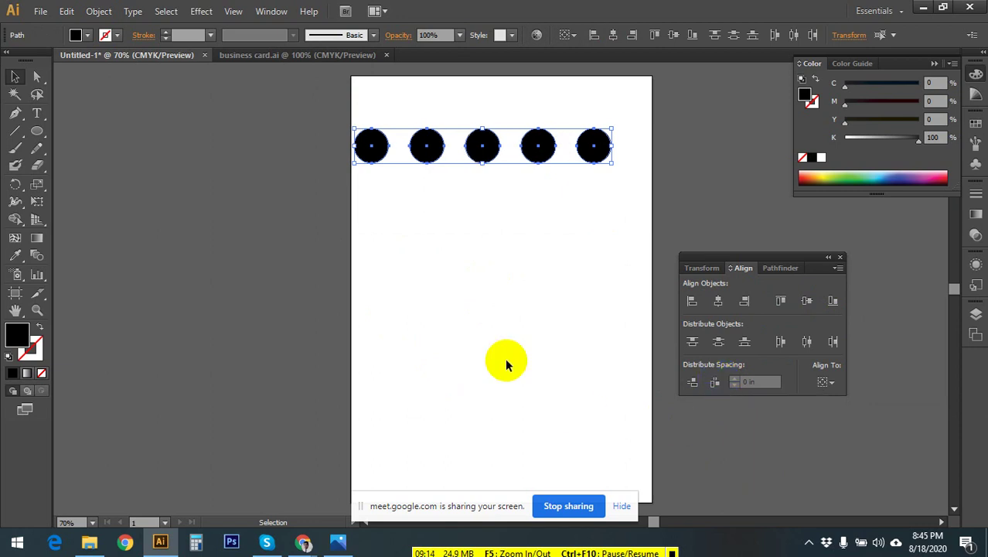
left_click(515, 315)
left_click_drag(348, 111, 629, 193)
left_click_drag(537, 144, 567, 163)
left_click(555, 259)
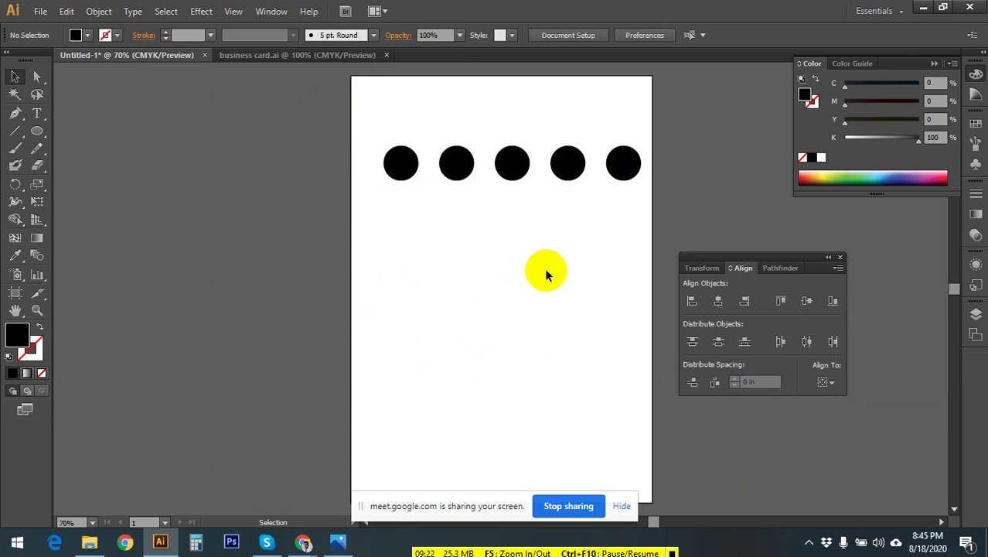
- Move the leftmost circle straight down below the row
left_click(409, 152)
left_click_drag(410, 152, 410, 216)
left_click(503, 376)
- Alternate the active colour between stroke and fill, ending with fill active
left_click(10, 348)
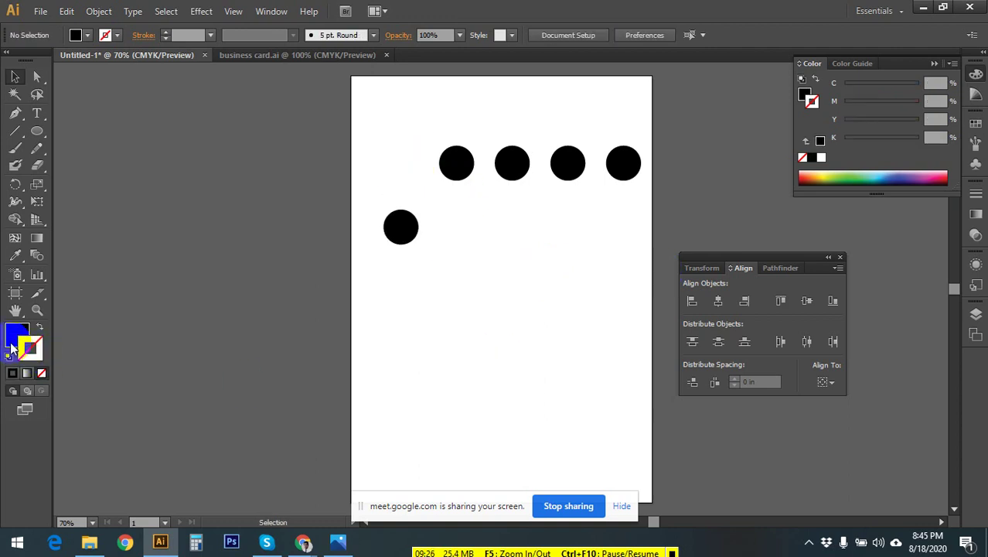
left_click(23, 337)
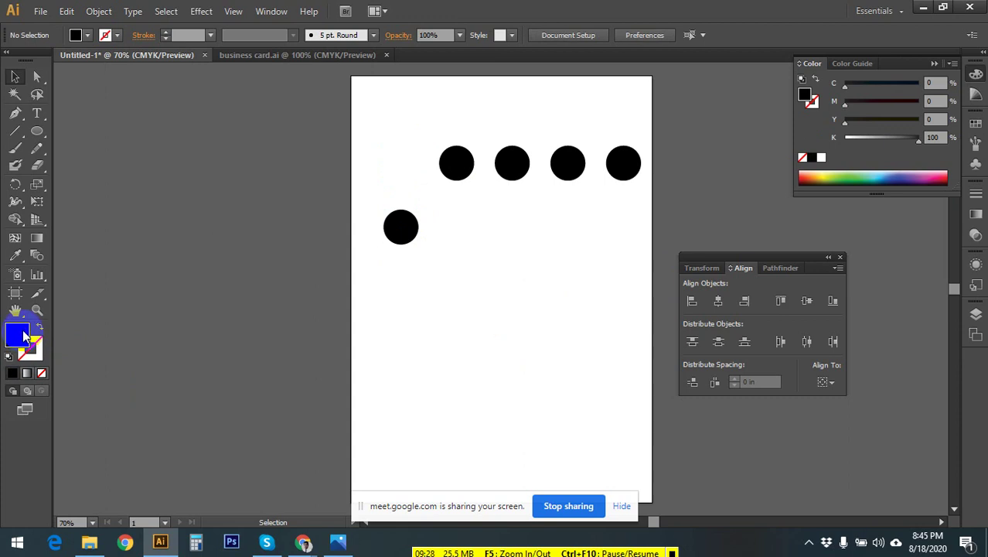
left_click(32, 347)
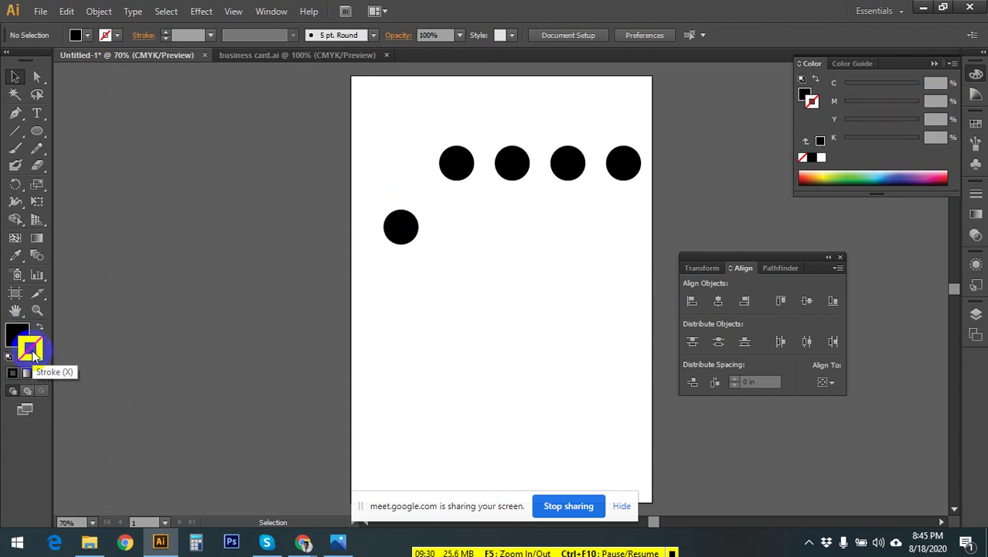
left_click(20, 335)
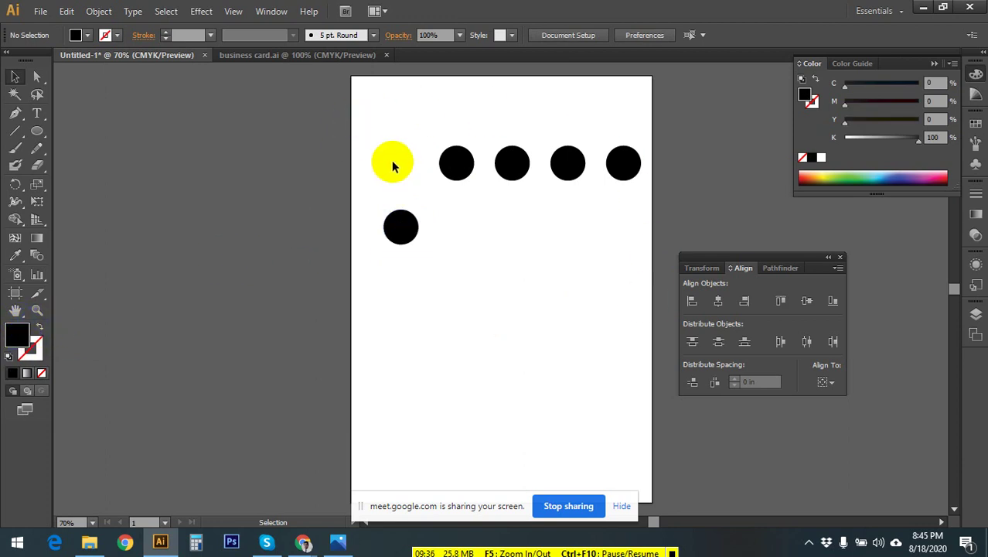
- Swap the lowered circle's fill and stroke to show it as an outline, and swap them back
left_click_drag(393, 158, 383, 255)
left_click(40, 333)
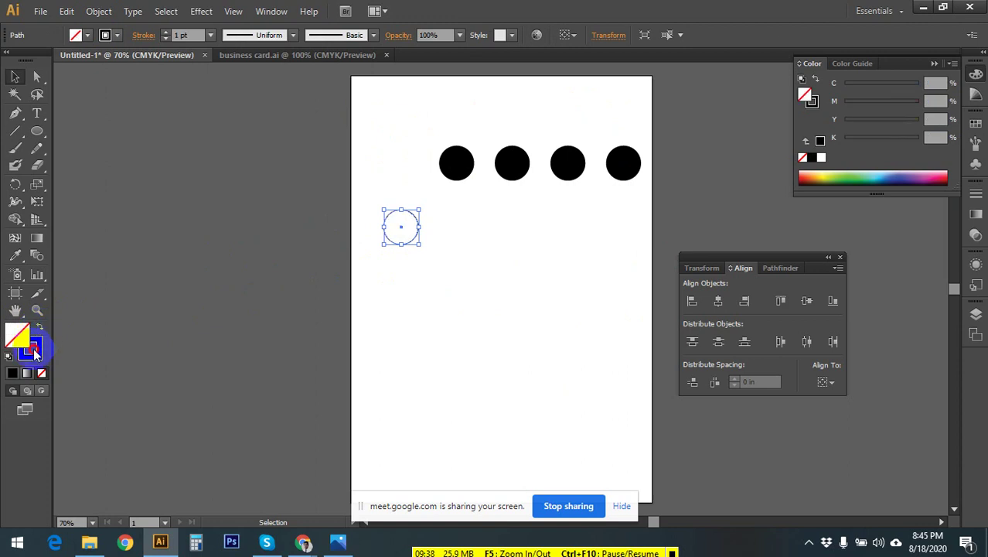
left_click(454, 266)
left_click_drag(456, 226, 349, 252)
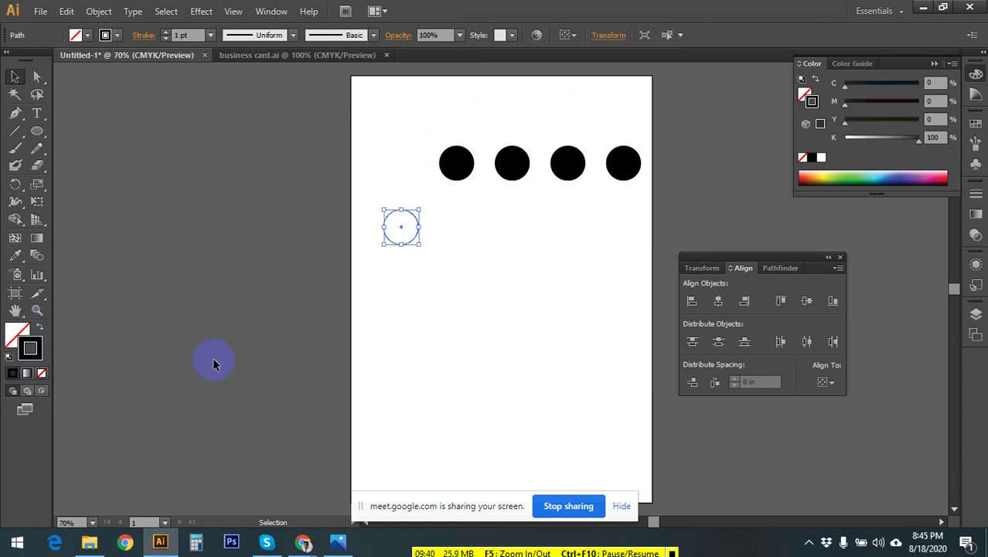
left_click(17, 331)
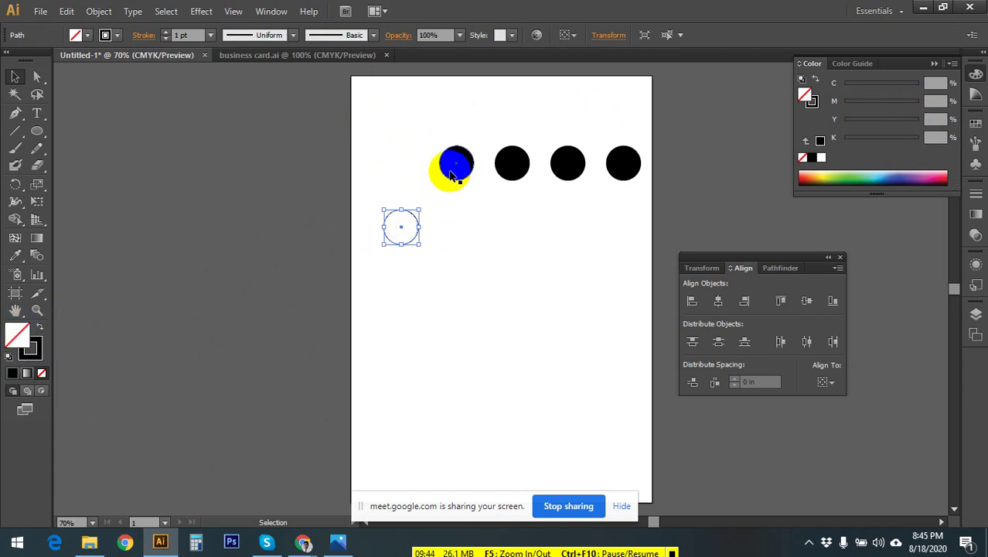
left_click(38, 329)
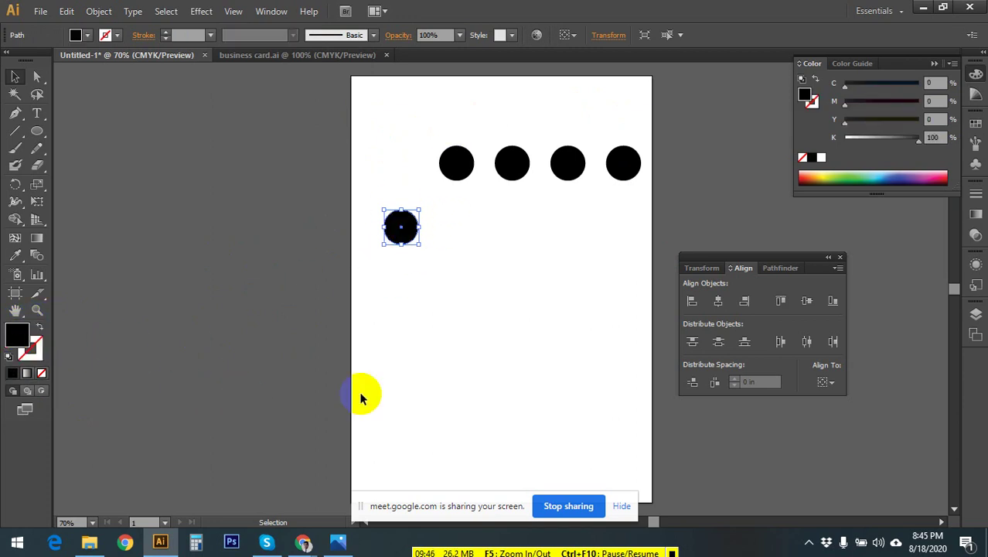
- Move the lowered circle back up to the left end of the row and deselect it
left_click(401, 226)
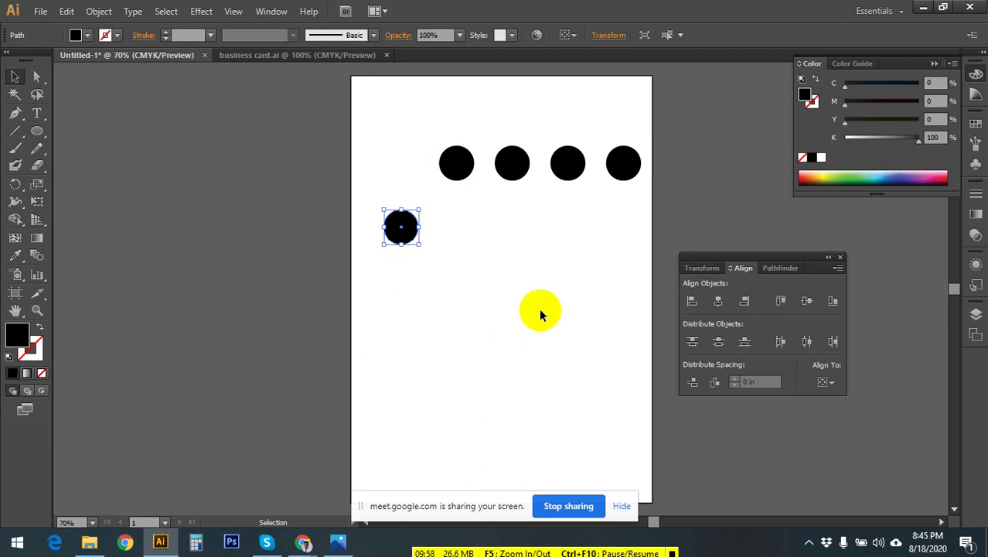
left_click(433, 241)
left_click_drag(392, 236, 406, 171)
left_click(460, 252)
- Examine the shape tools grouped with the Ellipse tool and locate the Scale tool, returning to the Selection tool
left_click(43, 164)
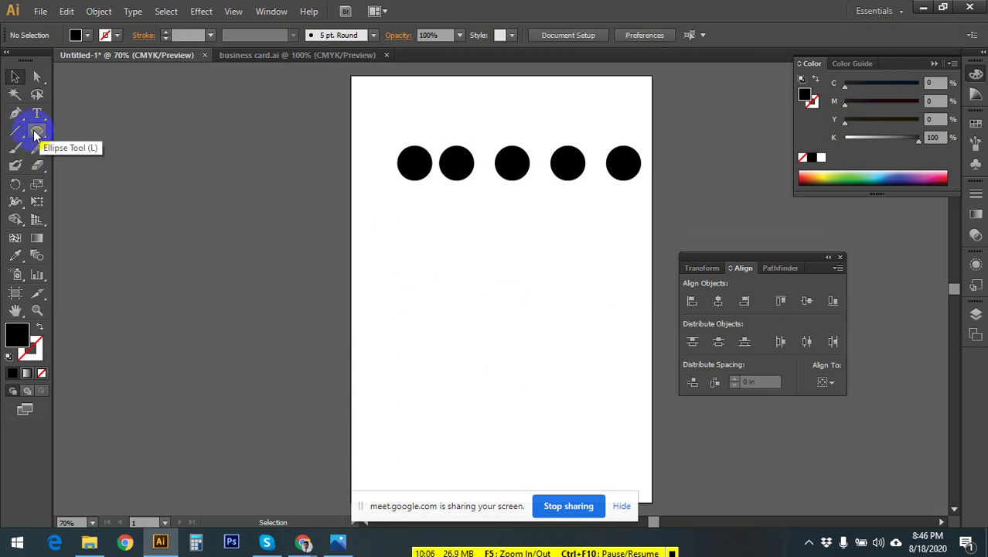
left_click(37, 133)
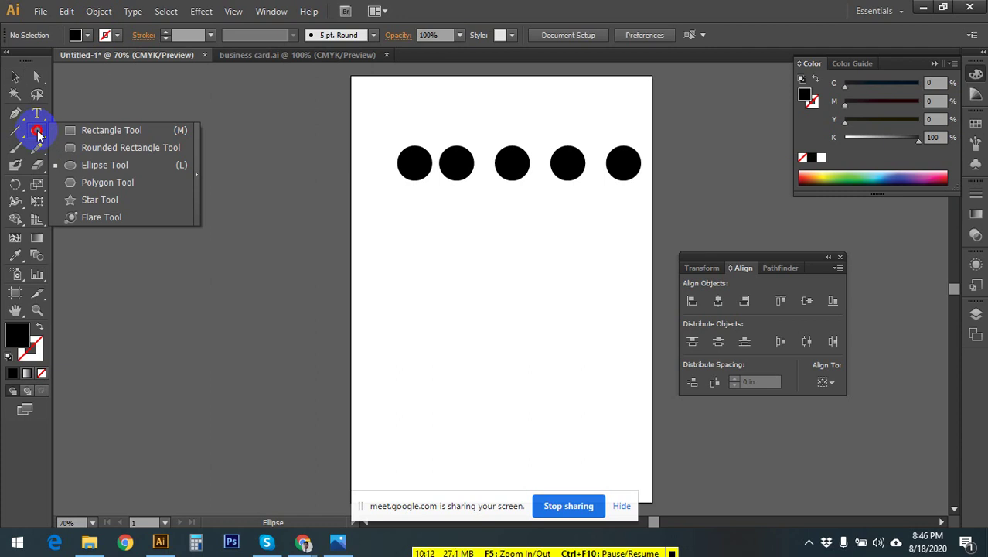
left_click(20, 87)
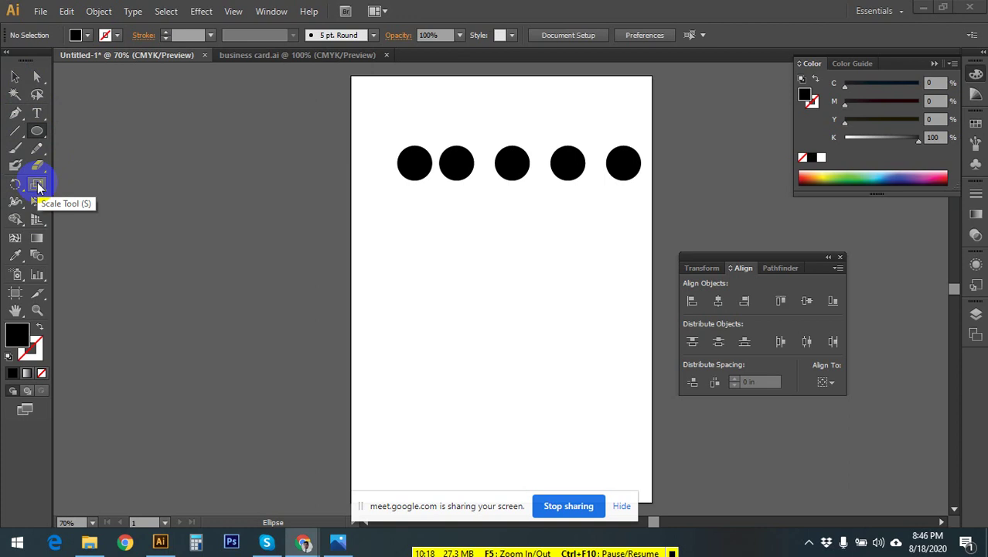
left_click(15, 77)
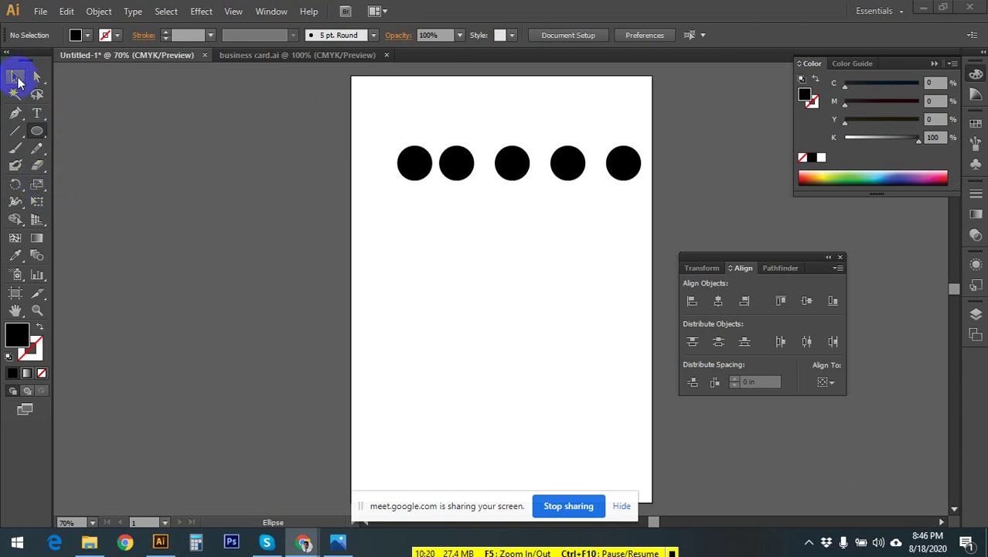
left_click_drag(37, 184, 71, 190)
left_click(27, 77)
- Enlarge the leftmost circle to about four times its diameter and place it below the row
left_click_drag(413, 160, 625, 425)
left_click_drag(540, 357, 473, 275)
left_click(320, 445)
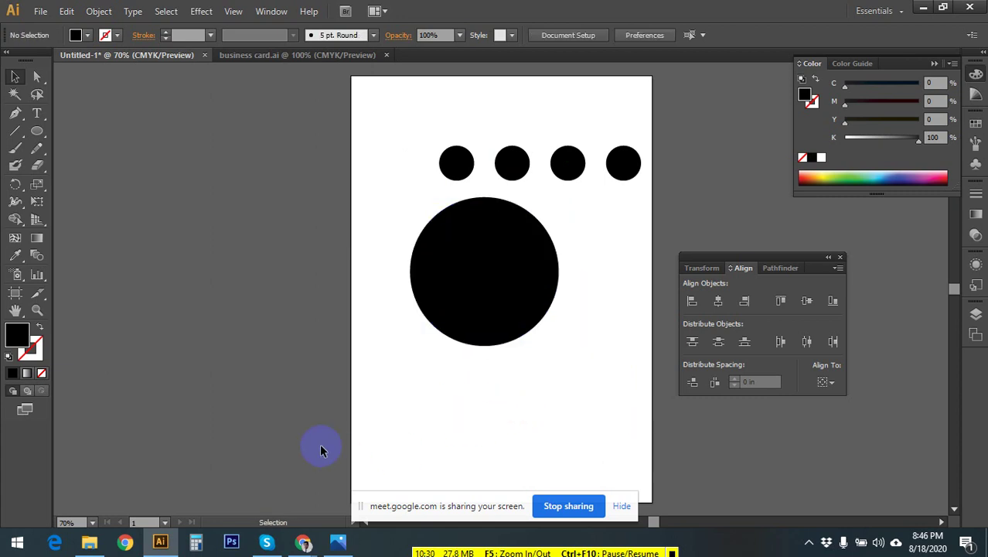
- Scale the large circle uniformly to 40% with the Scale tool
left_click(453, 234)
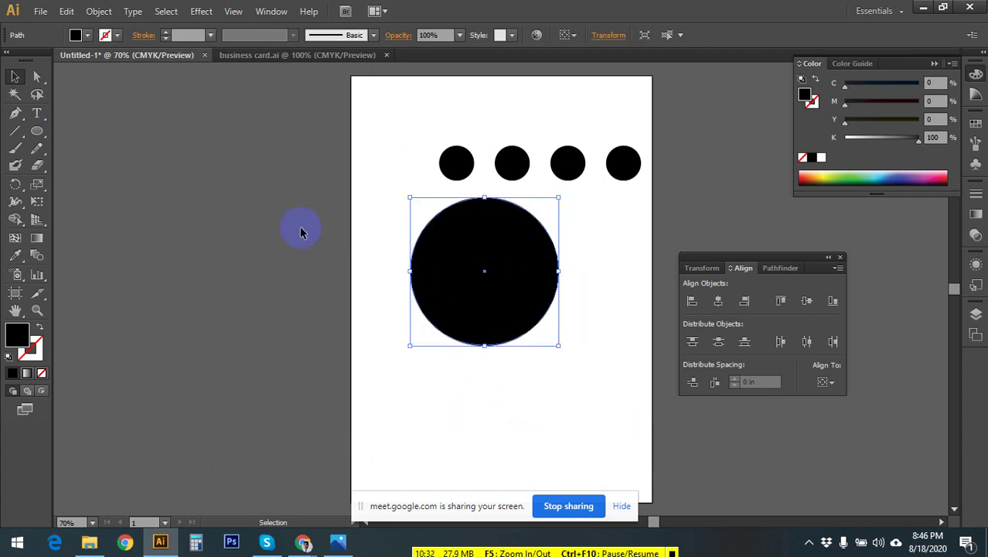
left_click(36, 183)
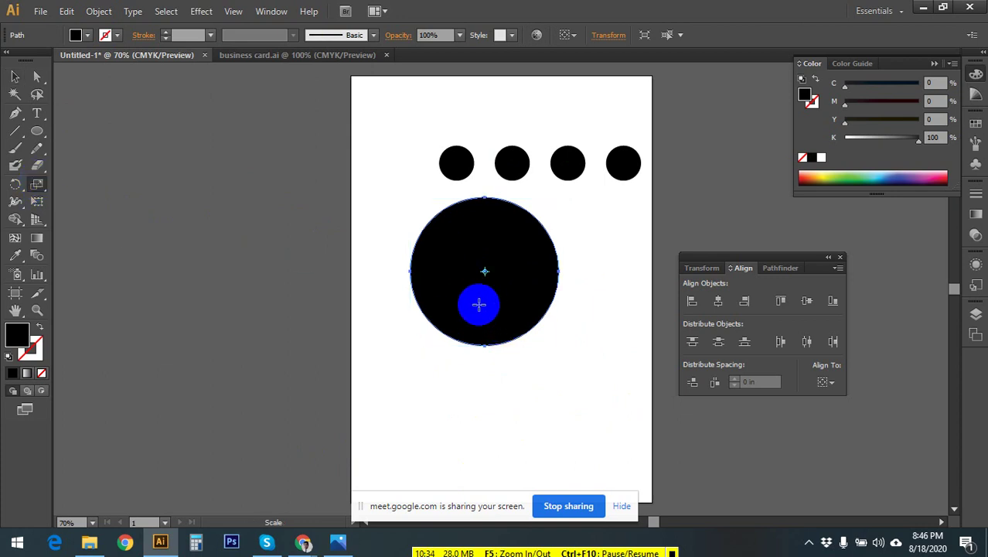
left_click(479, 306)
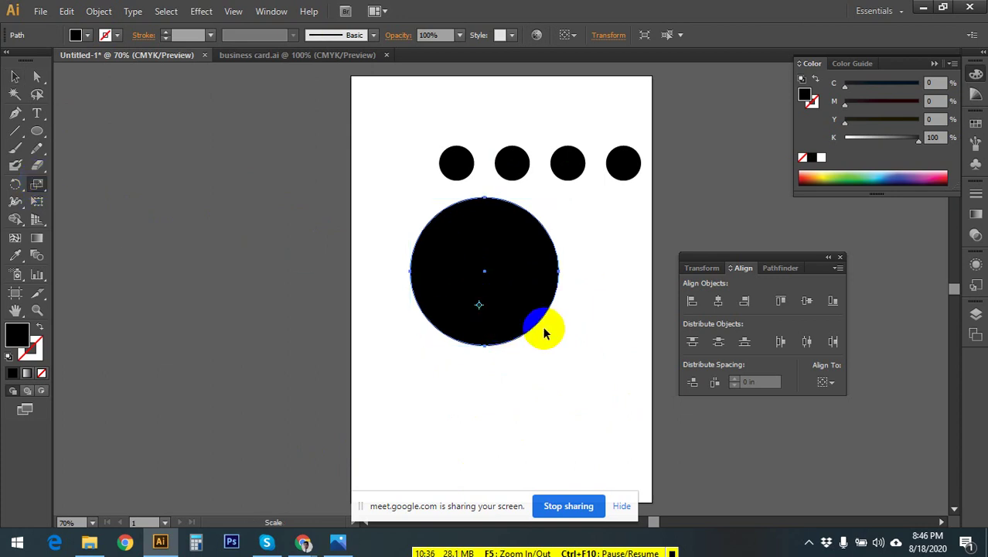
left_click(544, 329, "alt")
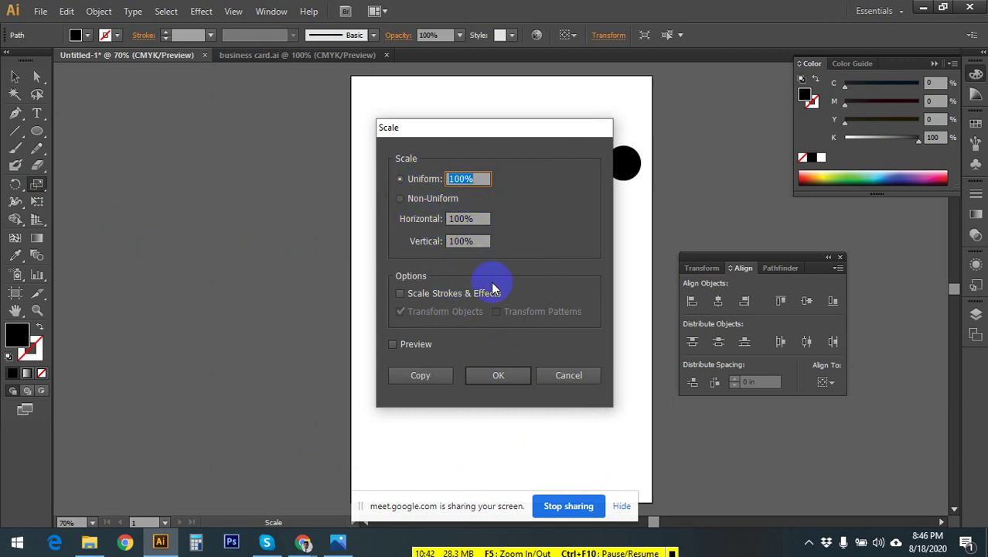
left_click_drag(481, 179, 372, 184)
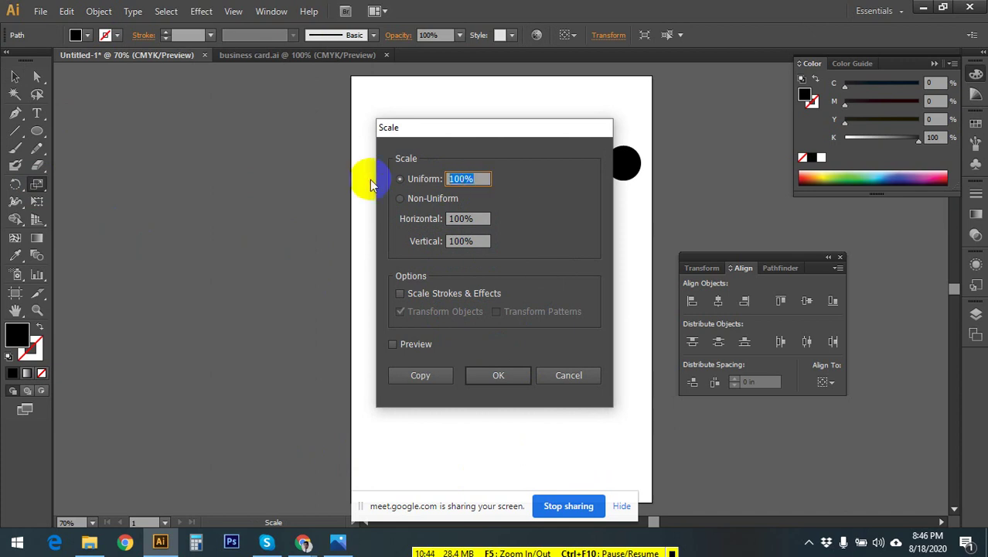
type("4")
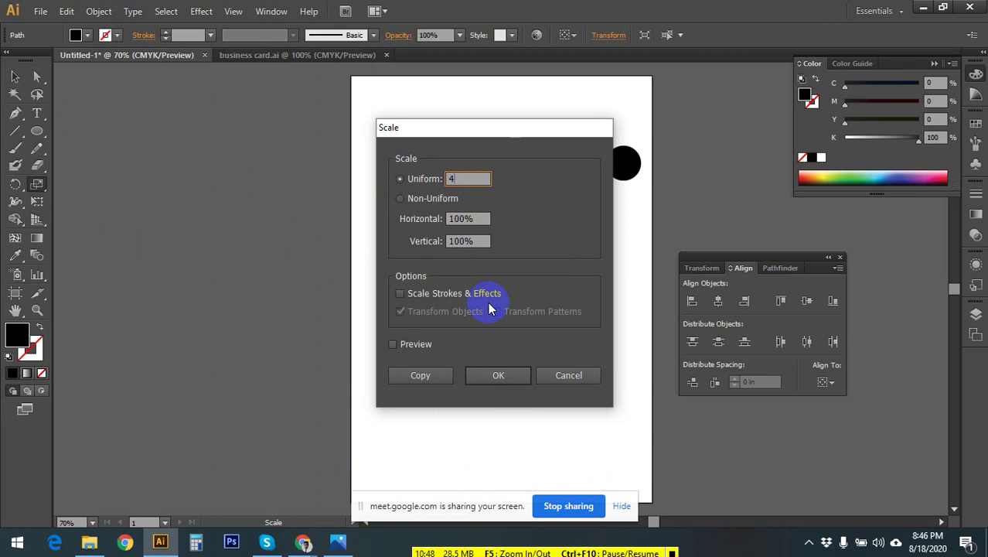
left_click(498, 375)
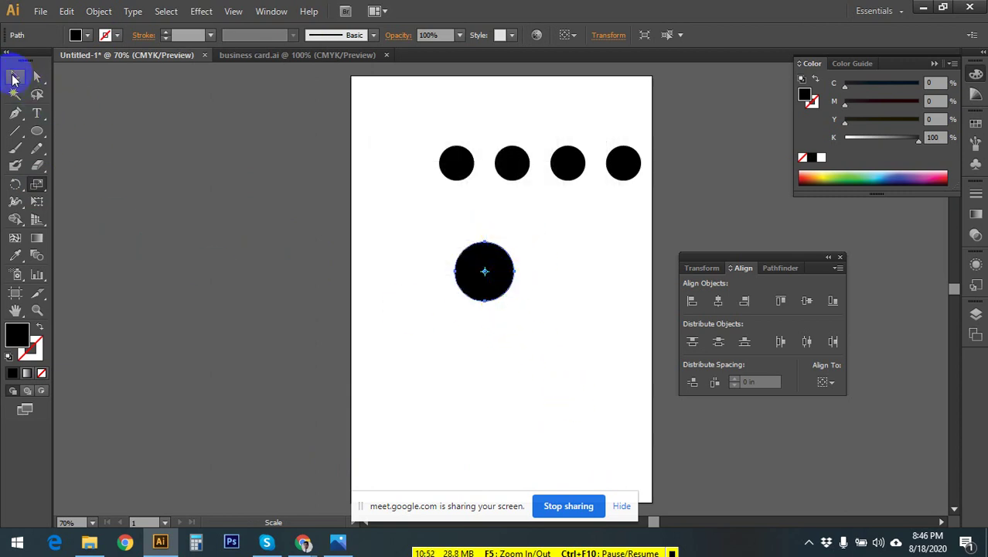
- Deselect the circle and review the Scale tool's uniform and non-uniform options, cancelling without scaling anything
left_click(13, 78)
left_click_drag(539, 263, 453, 332)
left_click(36, 184)
left_click(469, 318)
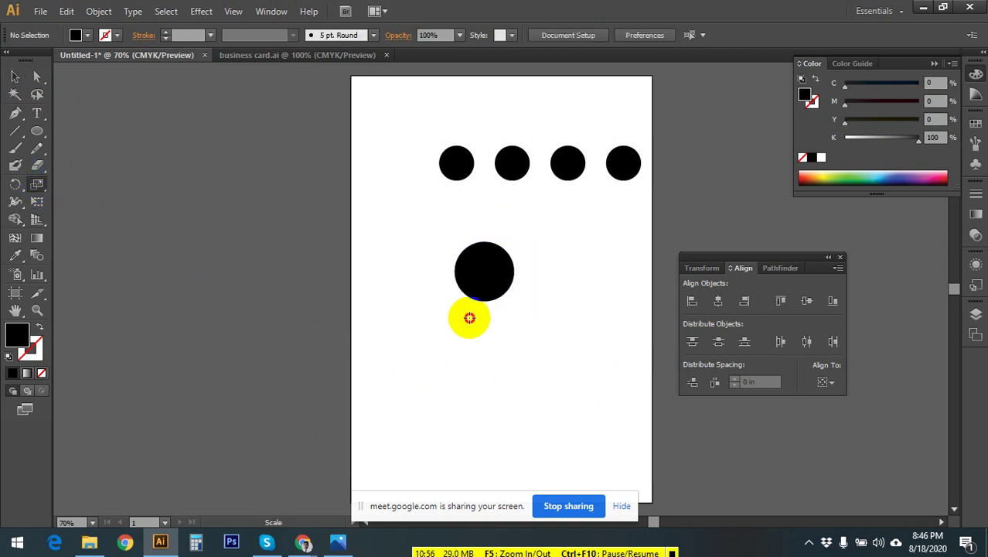
left_click(508, 373, "alt")
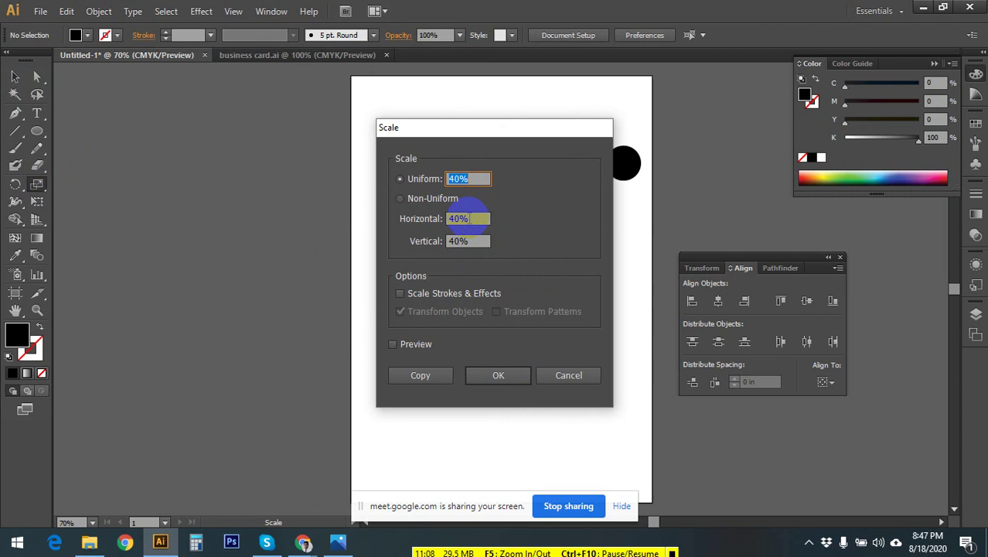
left_click(576, 378)
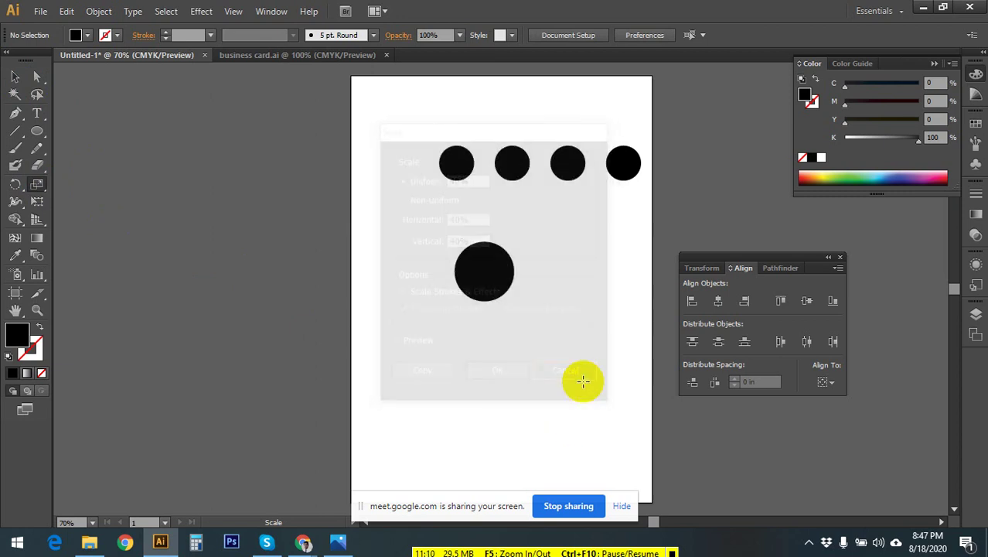
- Examine the tools grouped with the Width tool and locate the Shape Builder tool, returning to the Selection tool
left_click(15, 77)
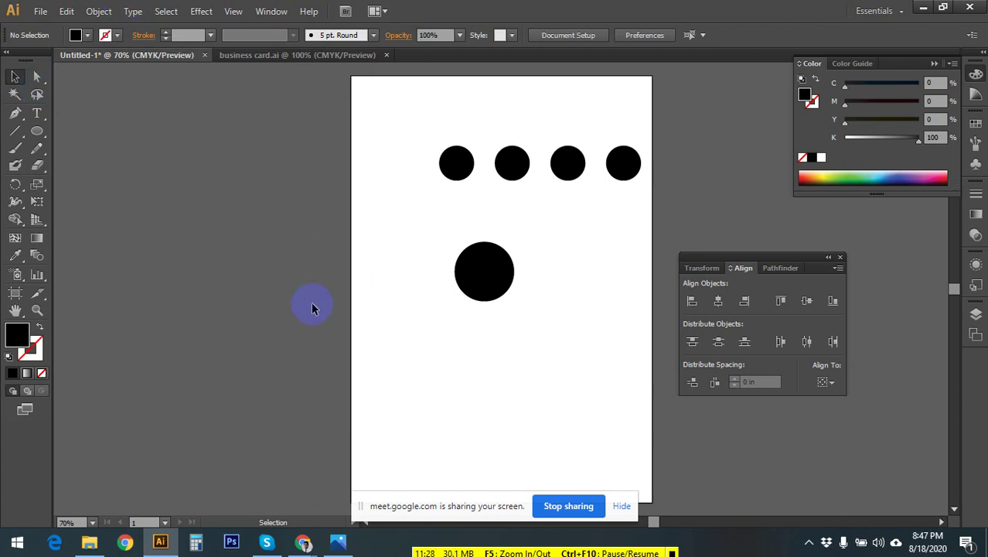
scroll(310, 317, "down", 3)
scroll(310, 330, "up", 4)
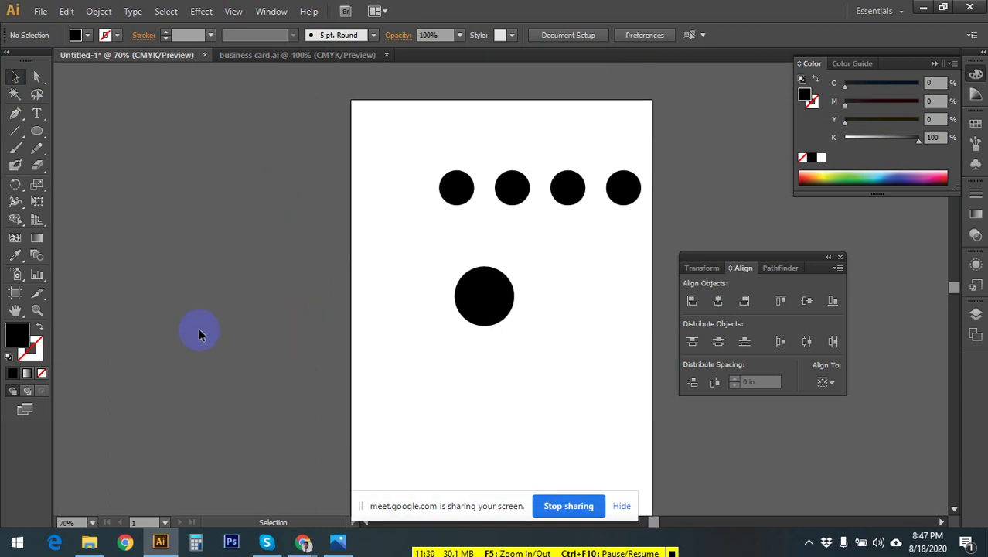
left_click(16, 204)
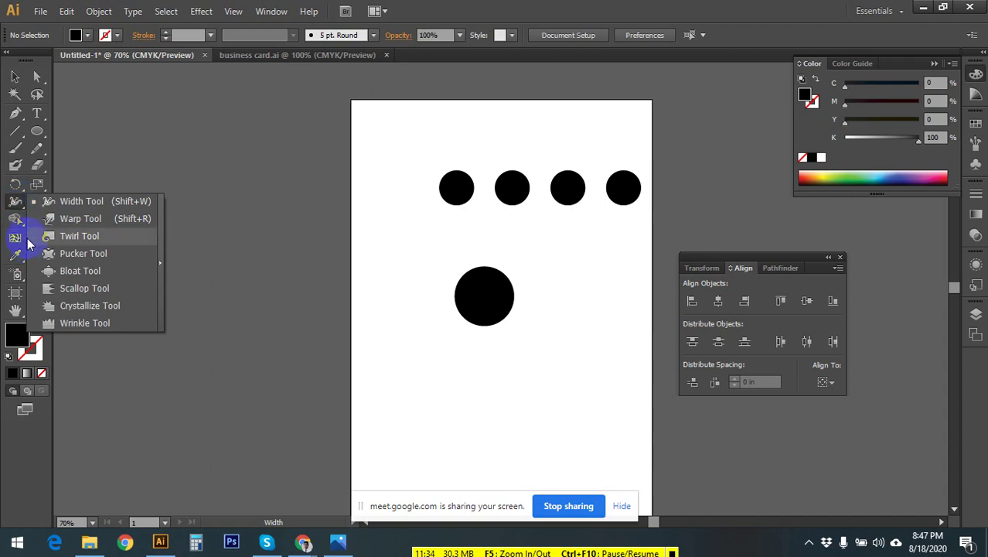
left_click(18, 222)
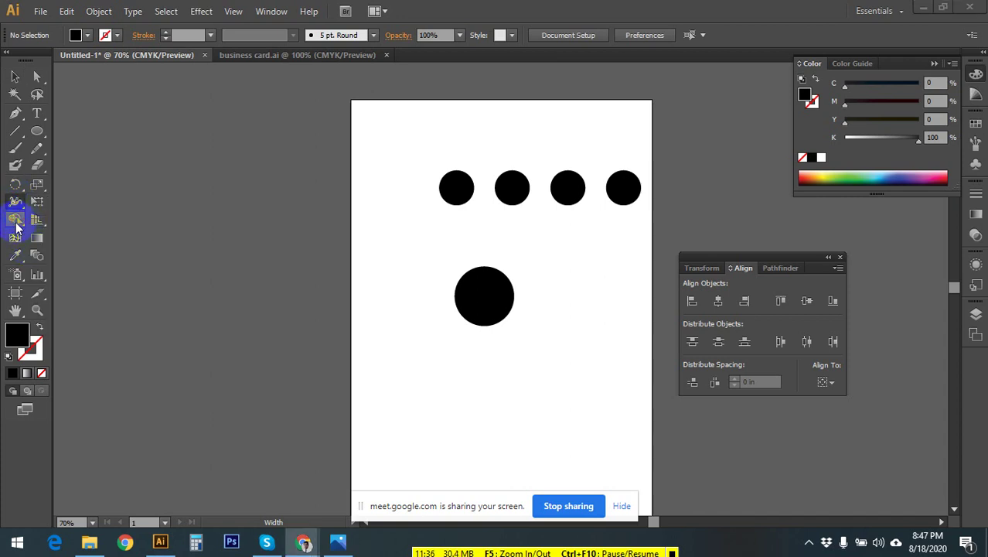
left_click(25, 228)
left_click_drag(28, 234, 126, 222)
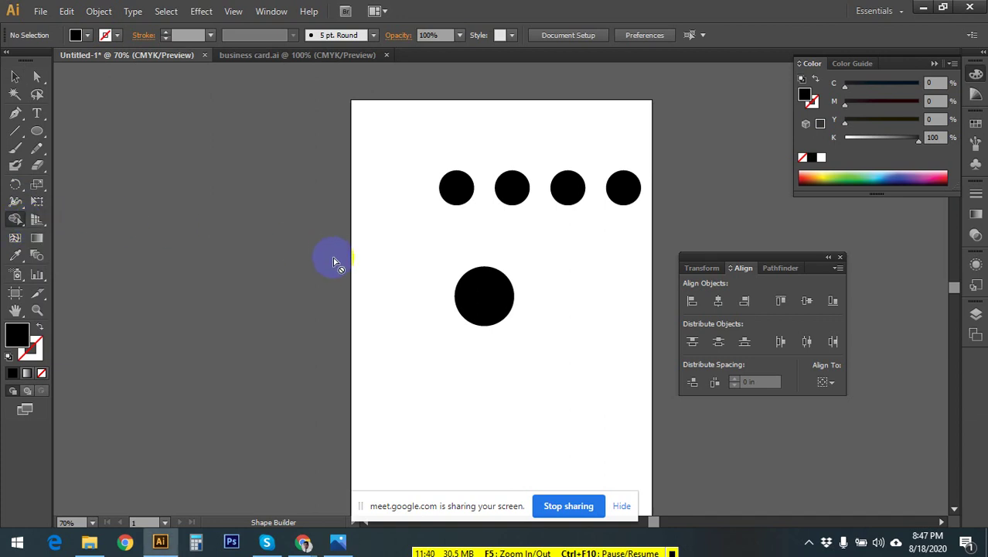
left_click(15, 76)
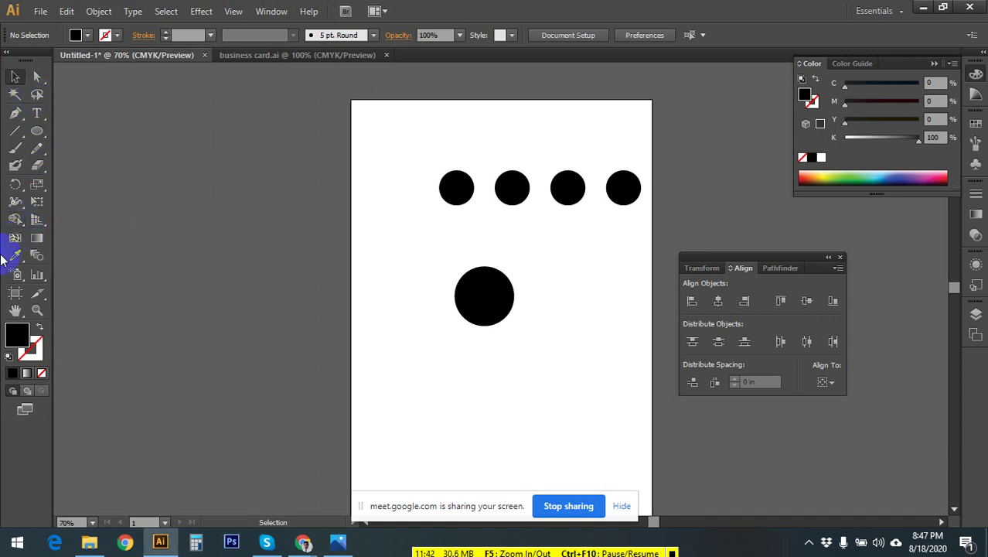
- Enlarge the large circle to about one and a half times its diameter lower on the page and swap its fill and stroke
left_click(508, 318)
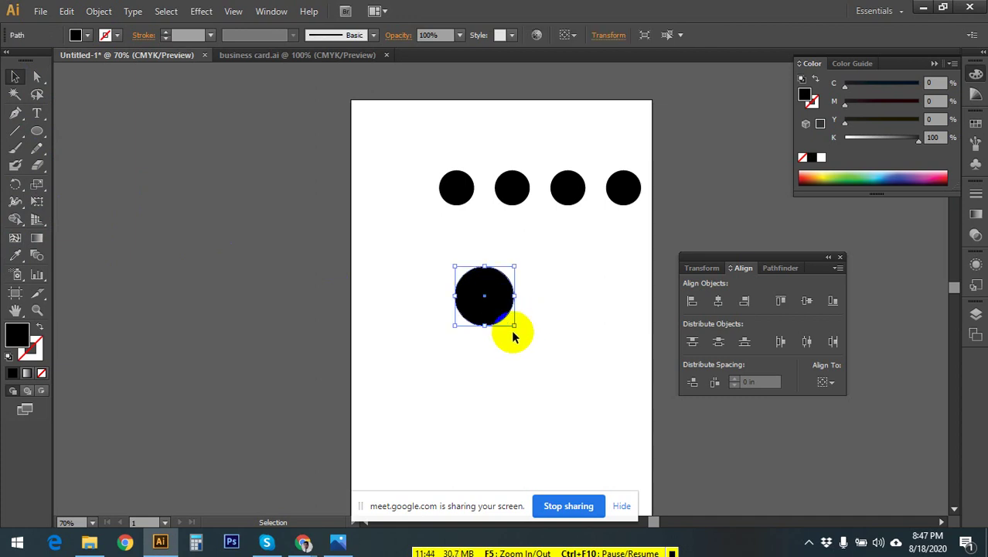
left_click_drag(512, 327, 501, 389)
left_click(41, 328)
left_click(256, 326)
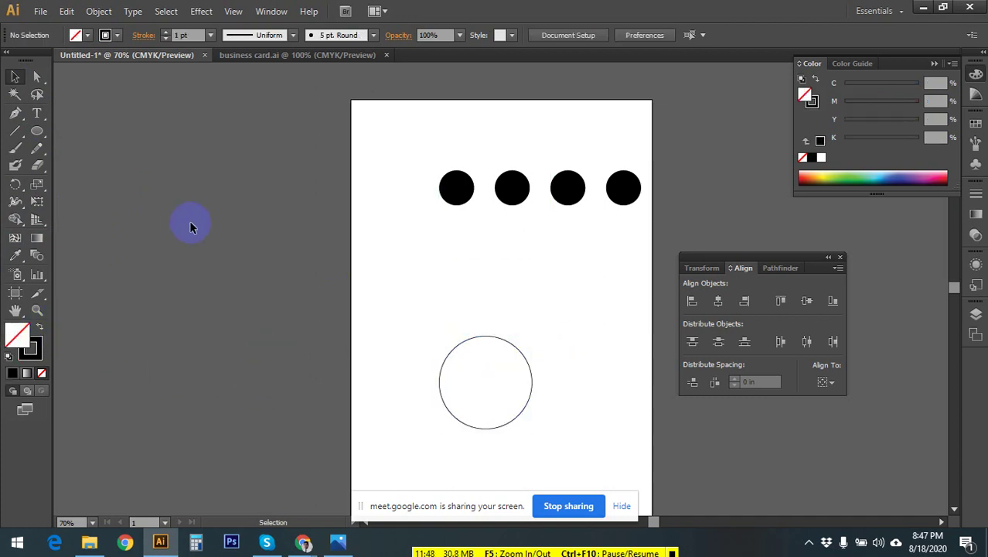
- Duplicate the outlined circle up and to the left so that the copy partly overlaps the original
left_click(526, 356)
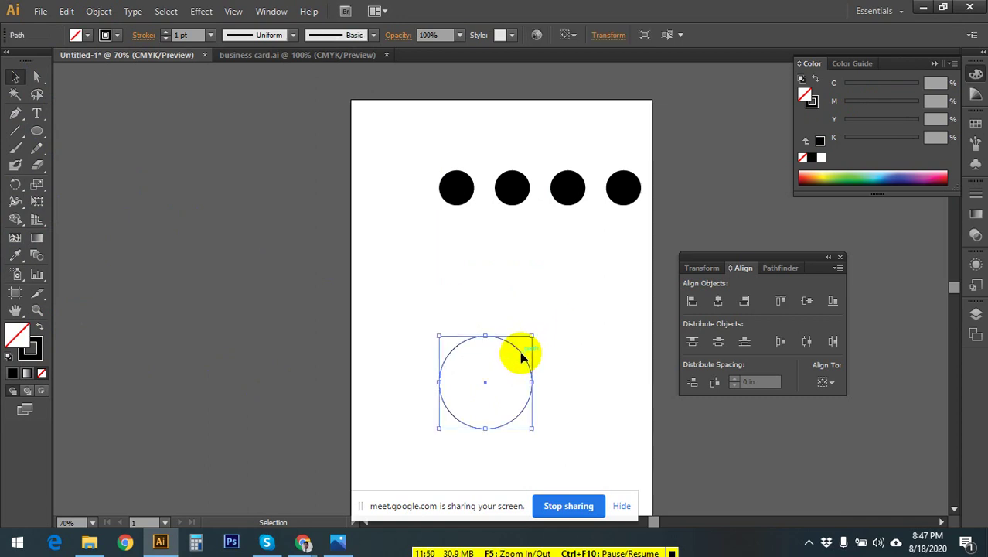
left_click_drag(521, 358, 491, 307)
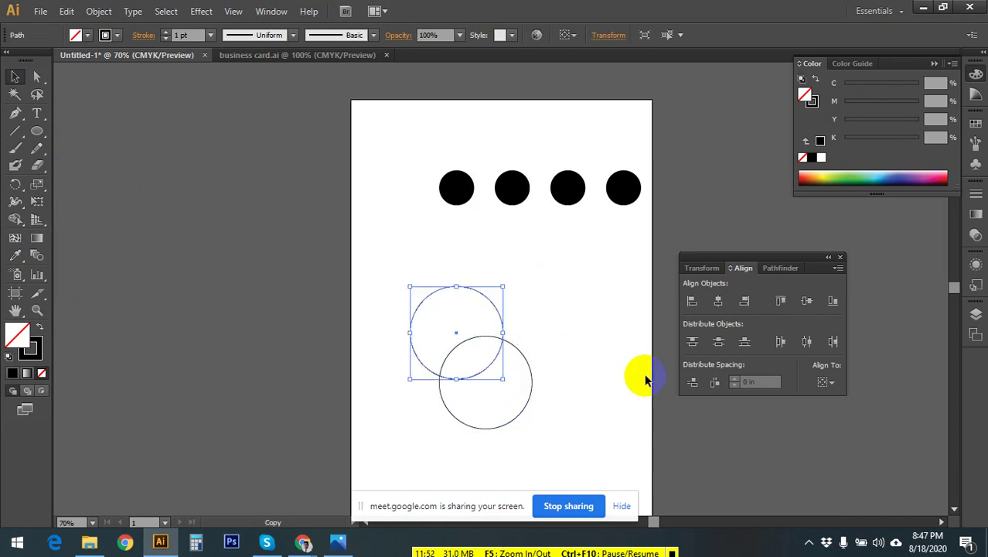
left_click(611, 333)
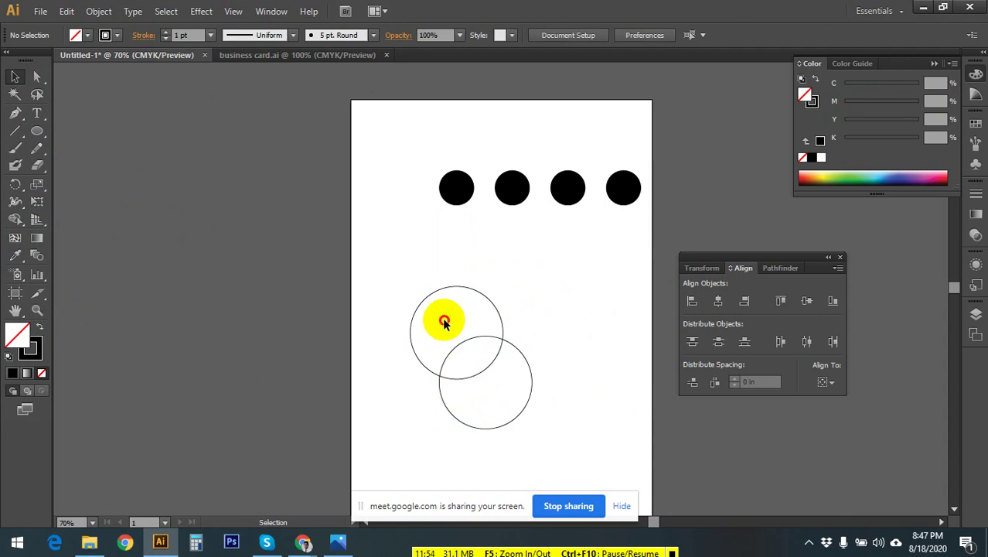
- Merge the two overlapping circles into one shape with the Shape Builder tool and deselect it
left_click_drag(442, 315, 509, 400)
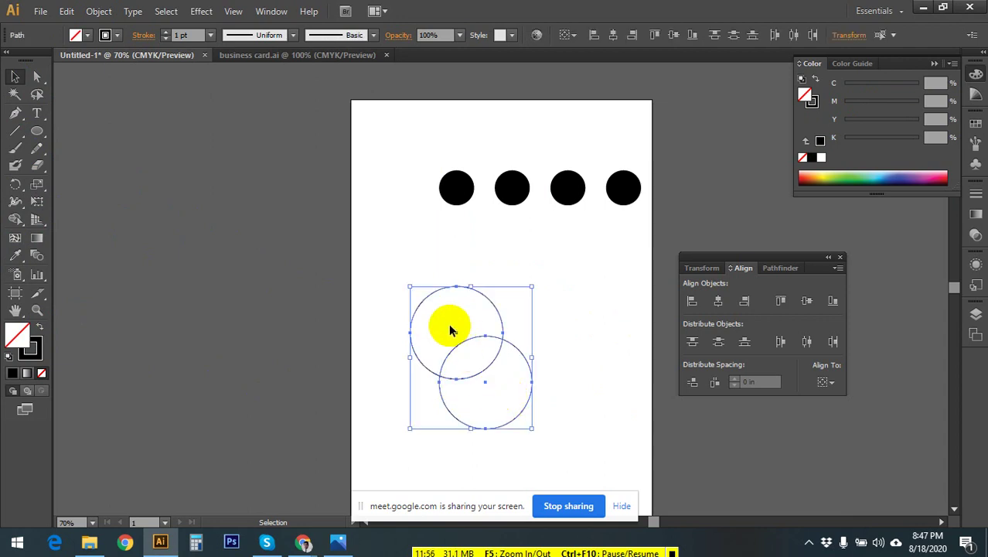
left_click(15, 219)
left_click_drag(452, 325, 487, 393)
left_click(15, 76)
left_click(236, 314)
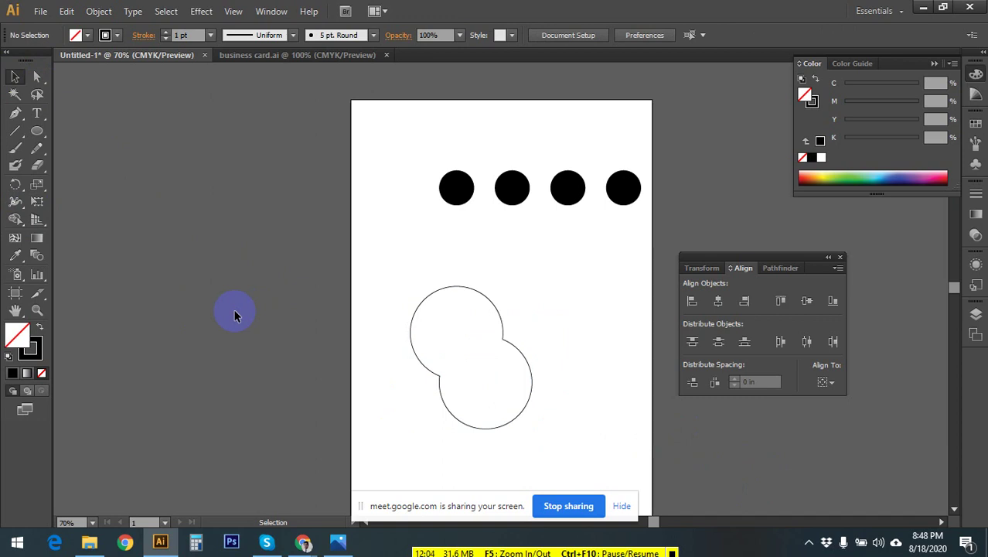
- Check that the merged outline selects as one object and review the tools grouped with Shape Builder, returning to the Selection tool
left_click_drag(590, 317, 514, 397)
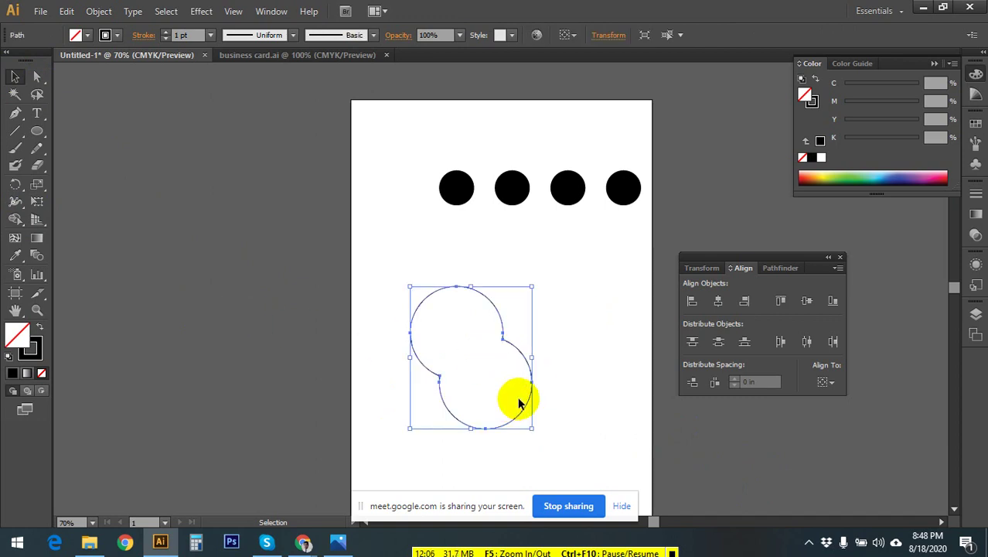
left_click_drag(354, 278, 468, 419)
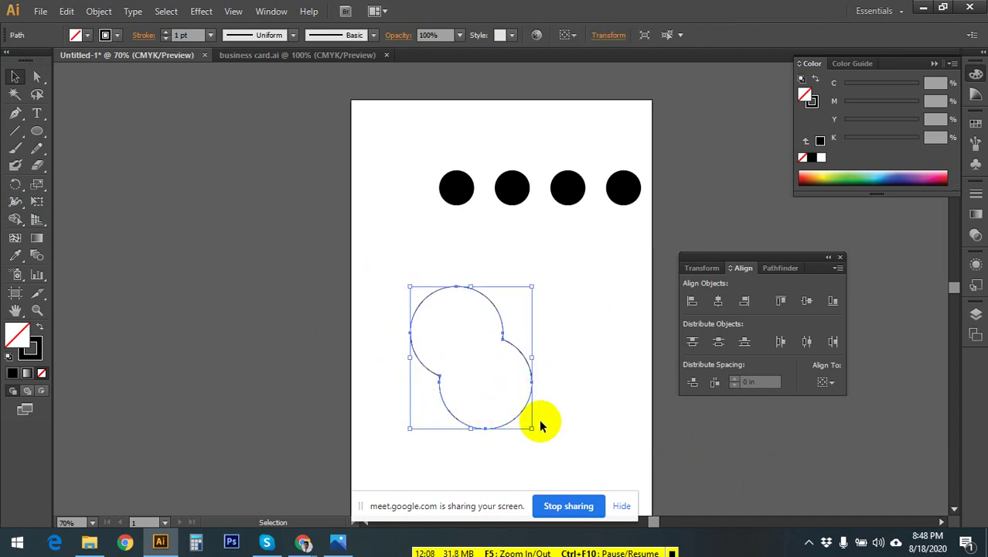
left_click(629, 362)
left_click_drag(605, 307, 393, 451)
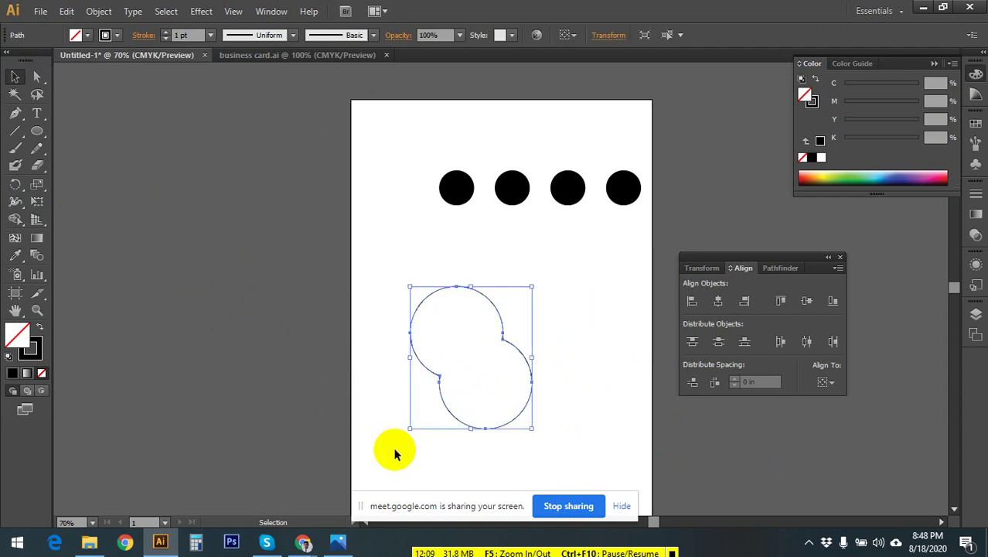
left_click(620, 334)
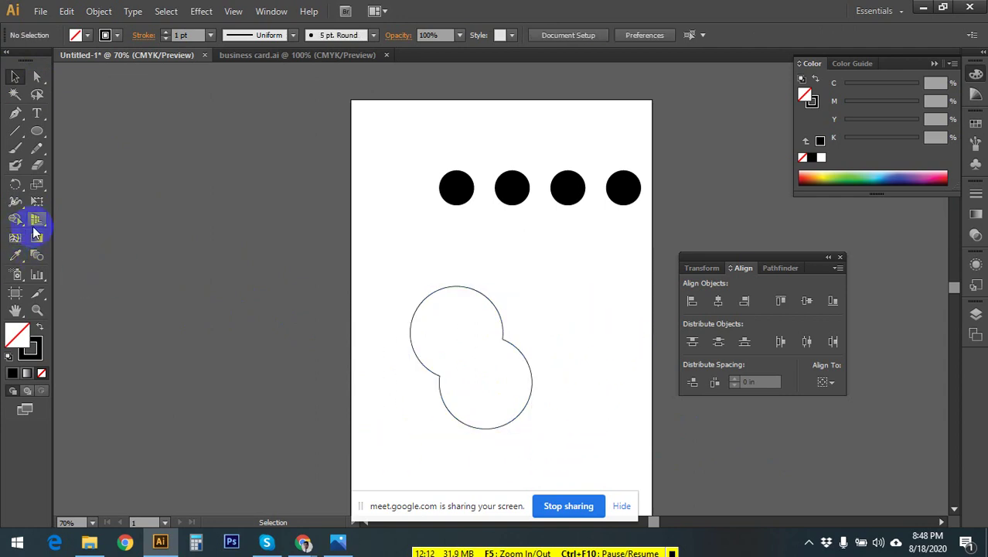
left_click_drag(19, 222, 127, 219)
left_click(15, 76)
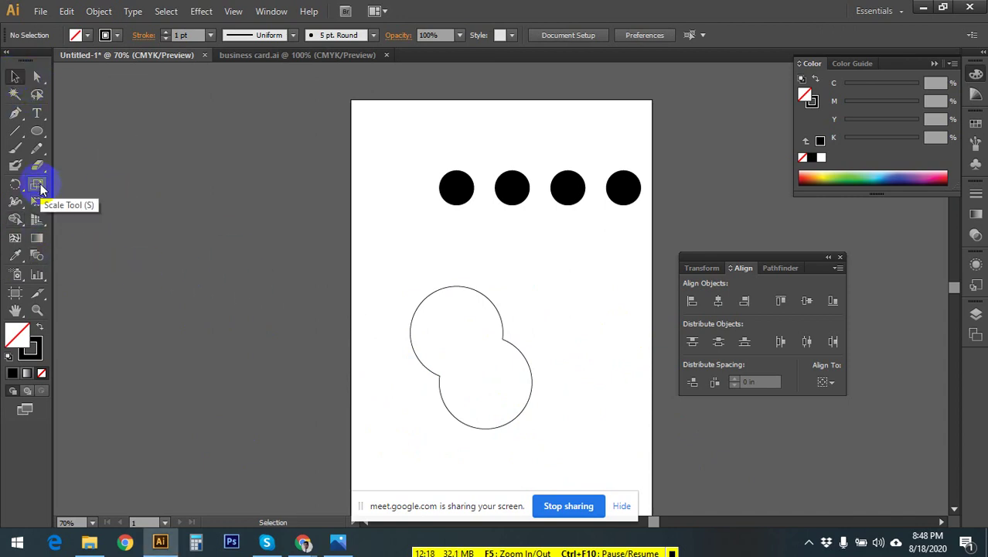
- Delete the merged shape and the row of four black circles to clear the artboard
left_click_drag(364, 266, 543, 430)
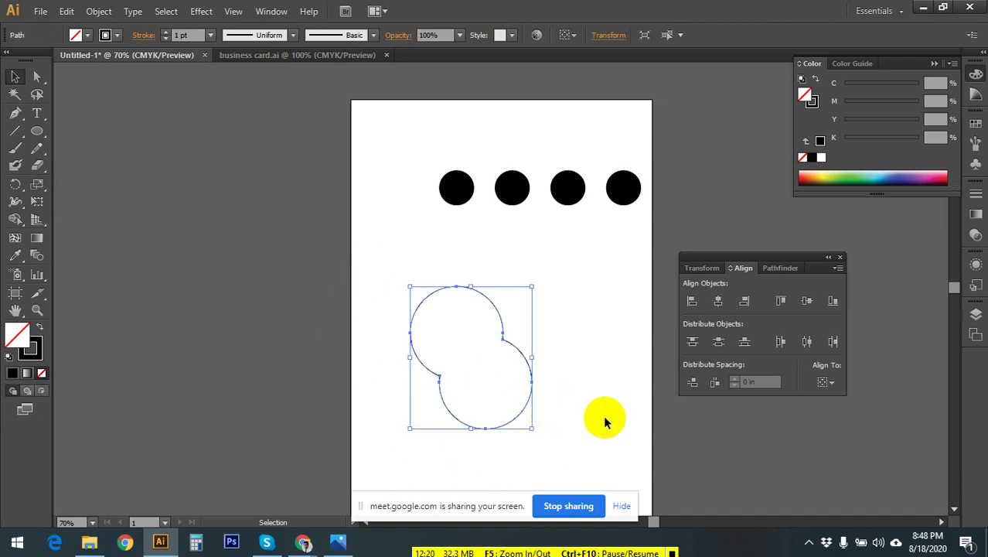
key("Delete")
left_click_drag(409, 115, 644, 255)
key("Delete")
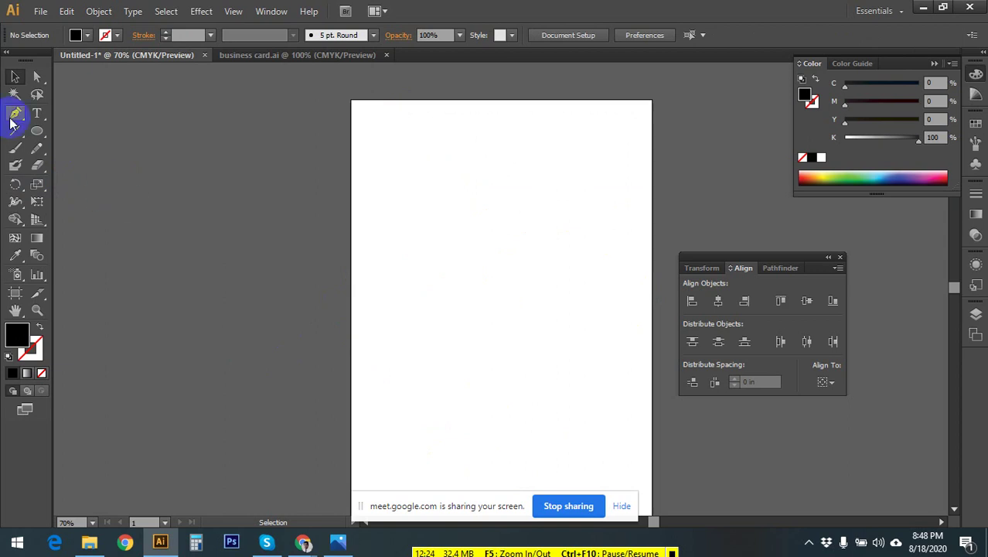
- Draw a tall, narrow ellipse in the upper-left part of the artboard and swap its fill and stroke
left_click_drag(37, 135, 80, 167)
left_click_drag(423, 152, 446, 300)
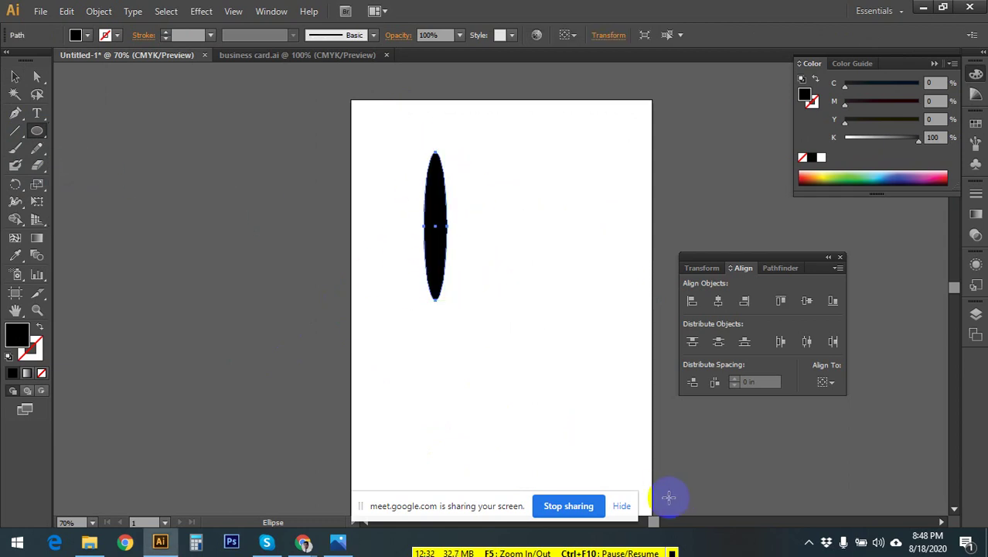
left_click(14, 77)
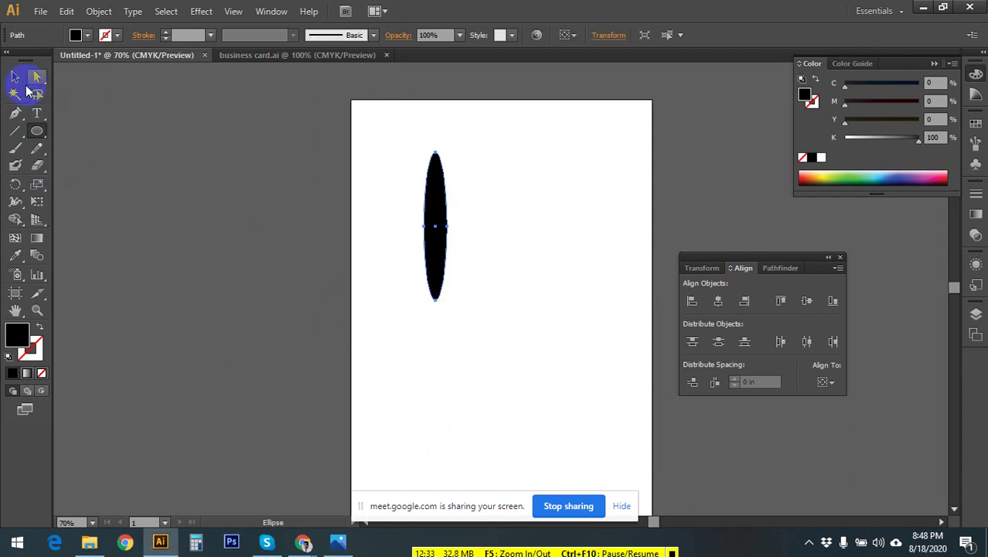
left_click(39, 329)
left_click(464, 324)
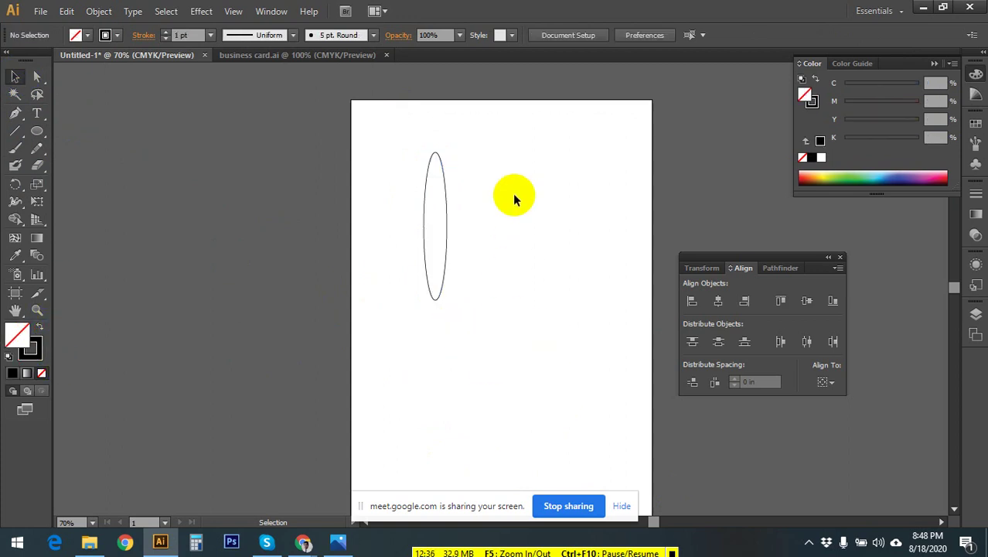
- Activate the Rotate tool on the ellipse and examine its central rotation point up close
left_click(447, 232)
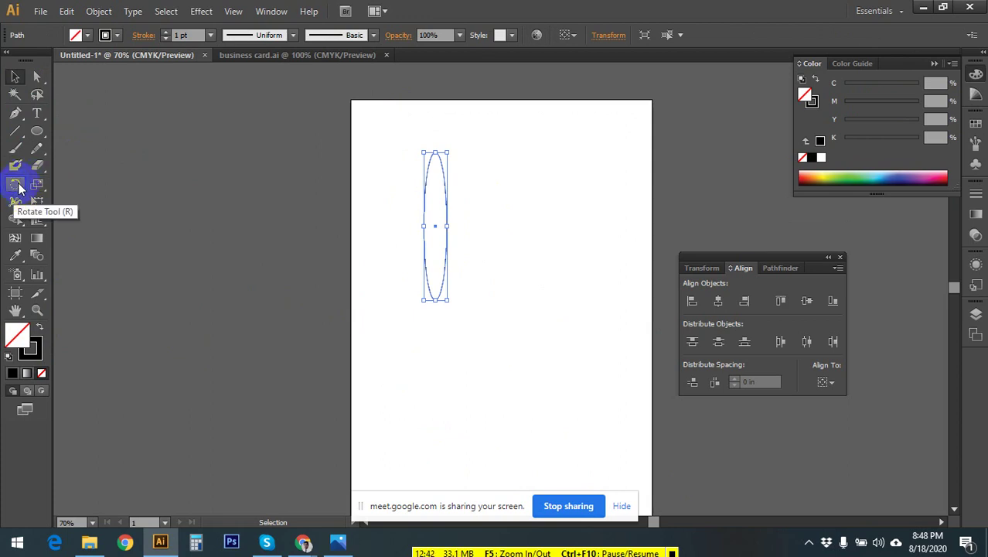
left_click(15, 186)
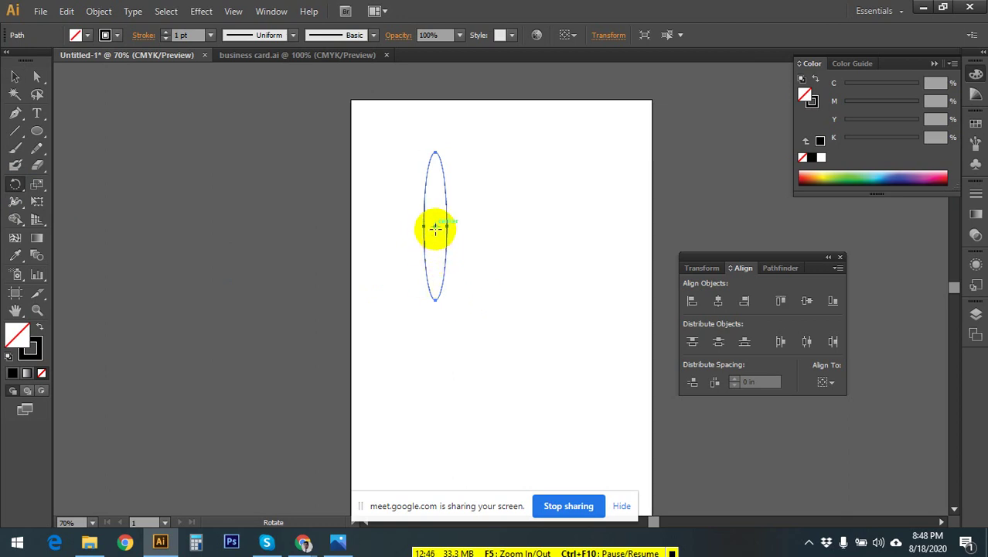
key("ctrl+plus")
key("ctrl+plus")
key("ctrl+plus")
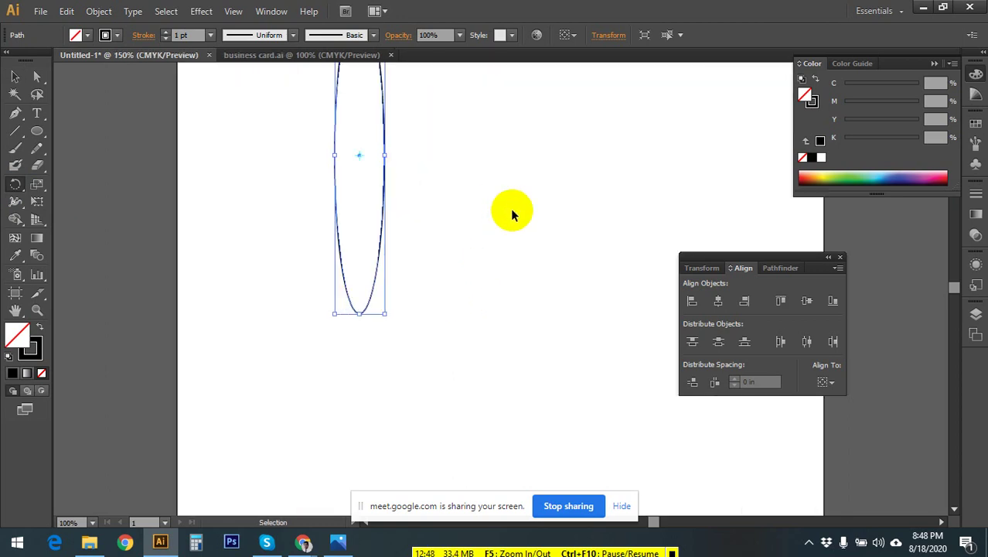
scroll(338, 342, "up", 4)
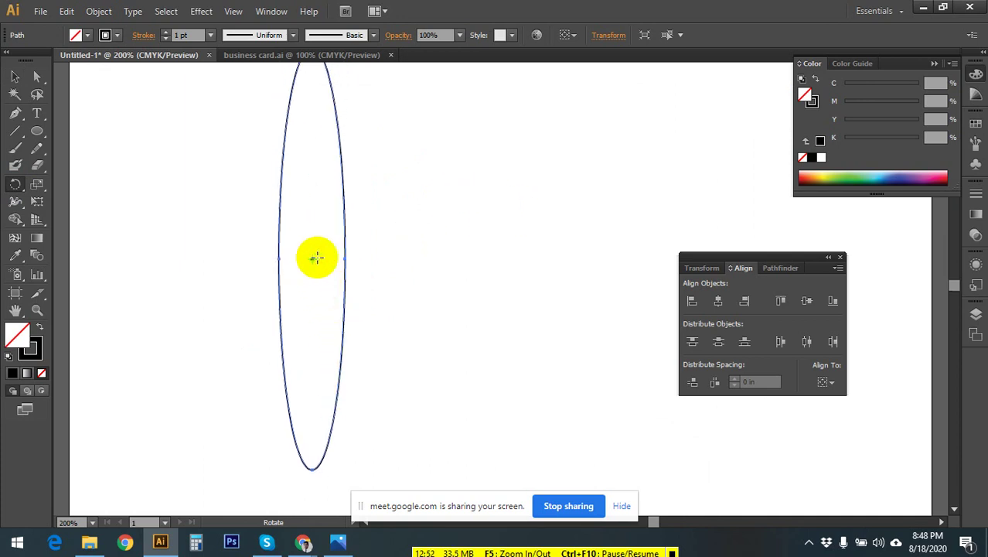
scroll(325, 294, "down", 1)
scroll(319, 287, "down", 2)
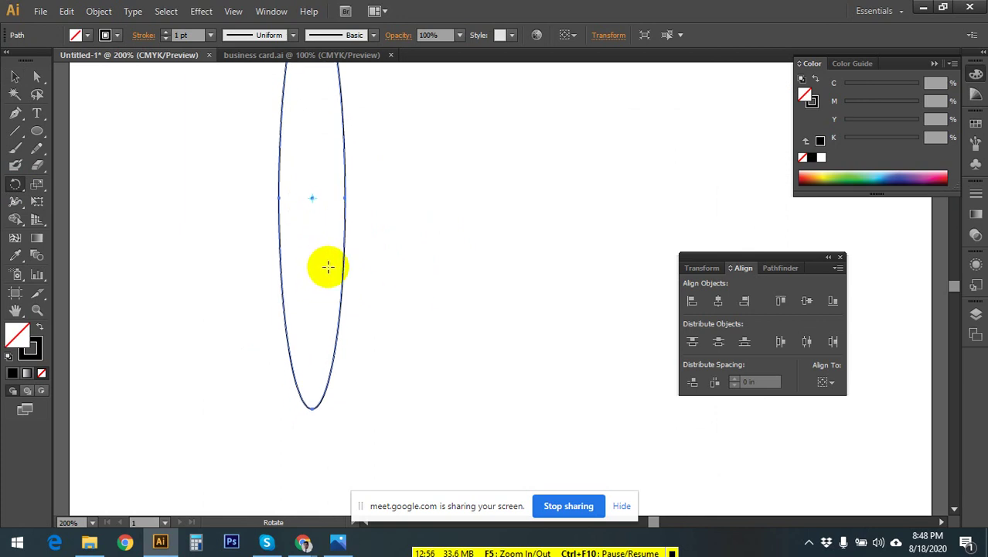
scroll(333, 258, "up", 3)
key("ctrl+minus")
key("ctrl+minus")
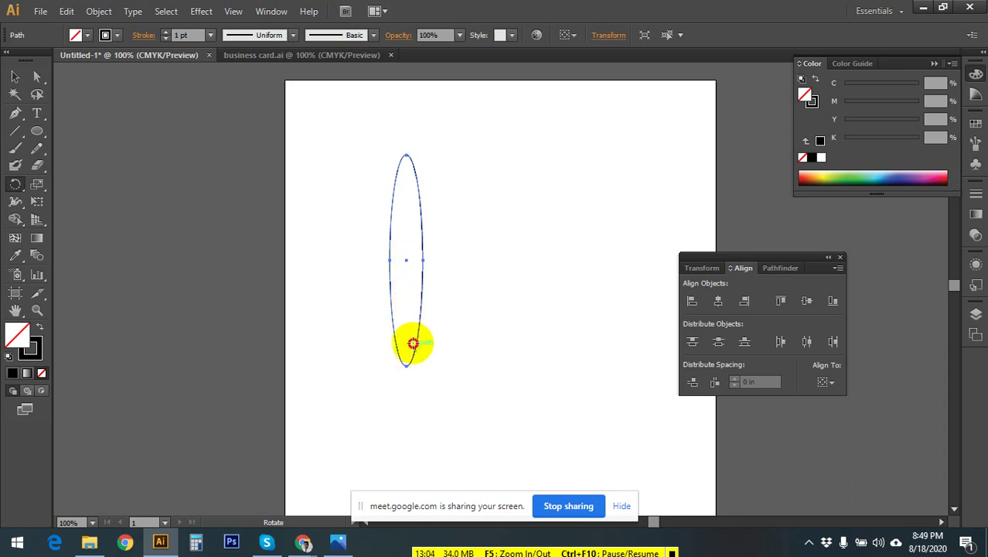
- Set the rotation point at the ellipse's bottom anchor and rotate a copy slightly clockwise around it
left_click(405, 366)
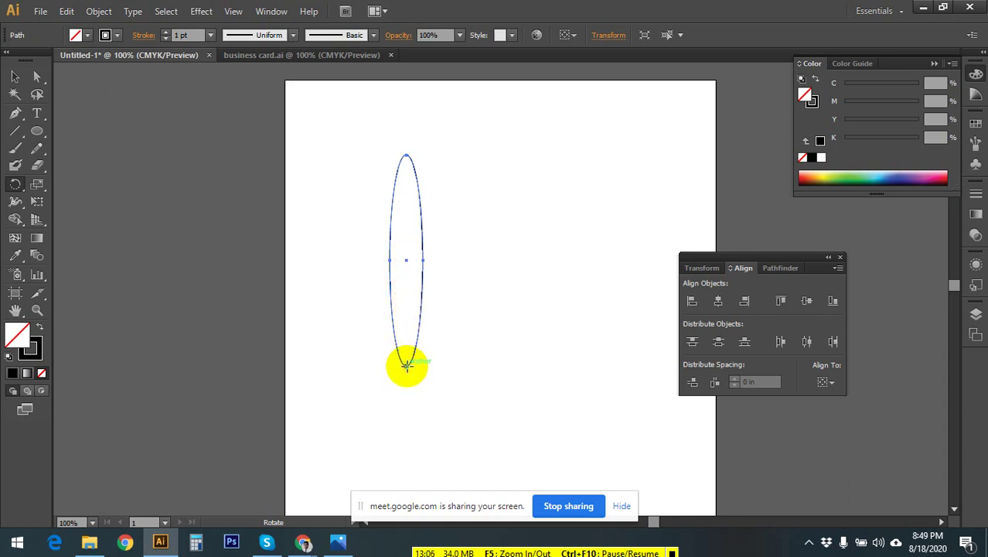
scroll(508, 280, "down", 1)
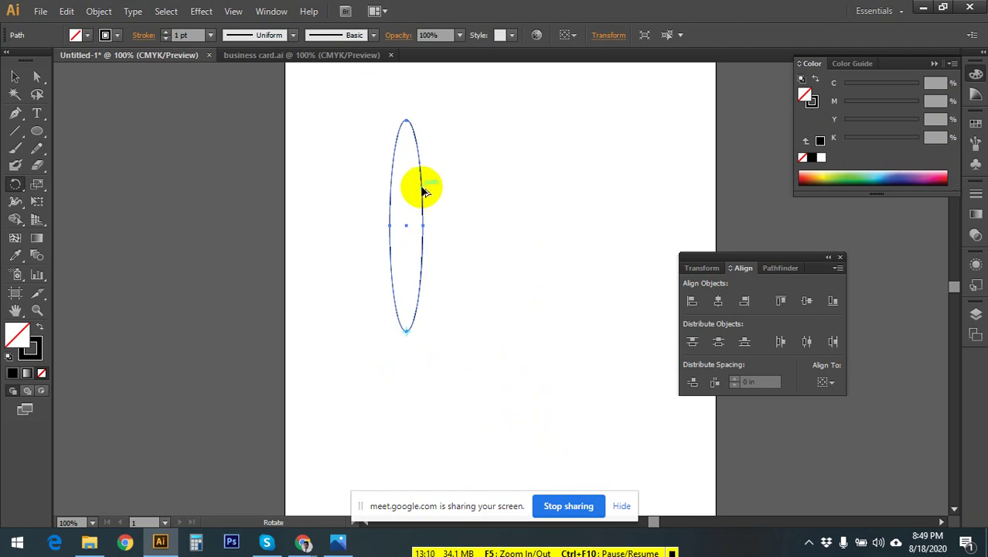
left_click_drag(421, 189, 449, 203)
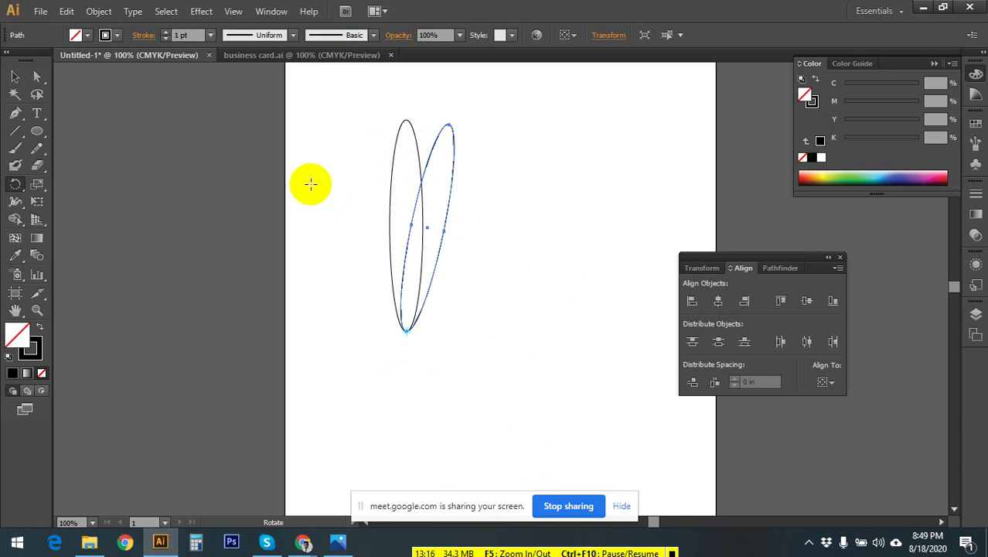
scroll(293, 341, "up", 1)
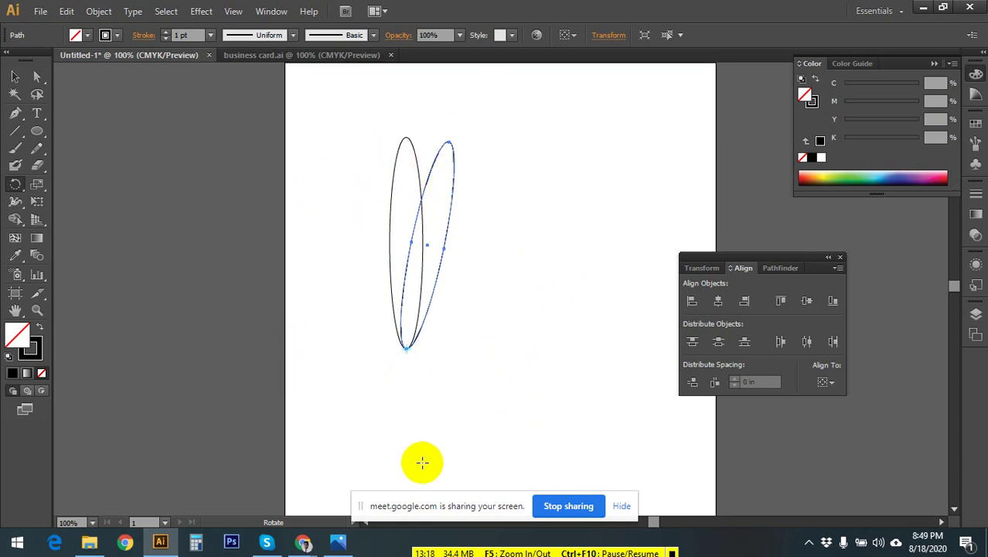
scroll(485, 324, "down", 2)
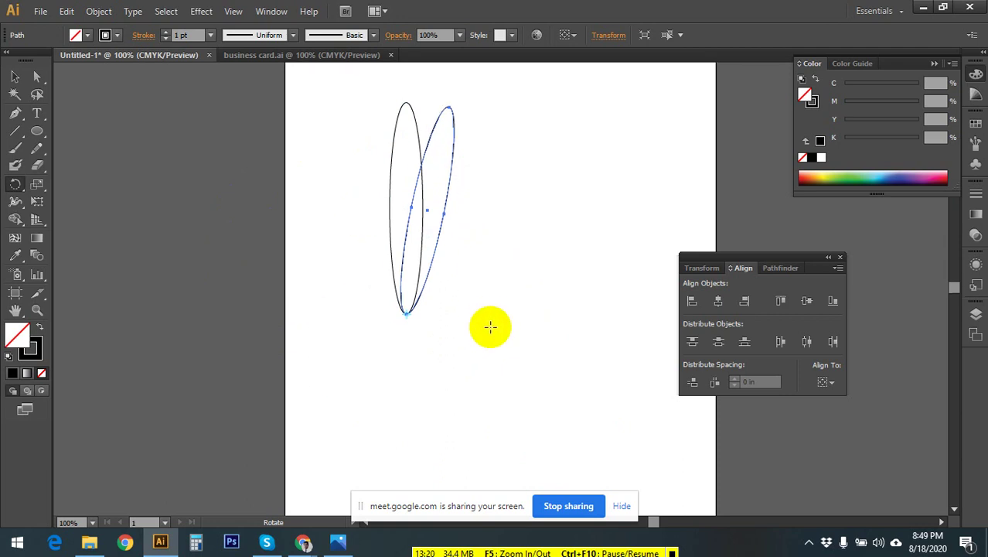
scroll(487, 329, "up", 3)
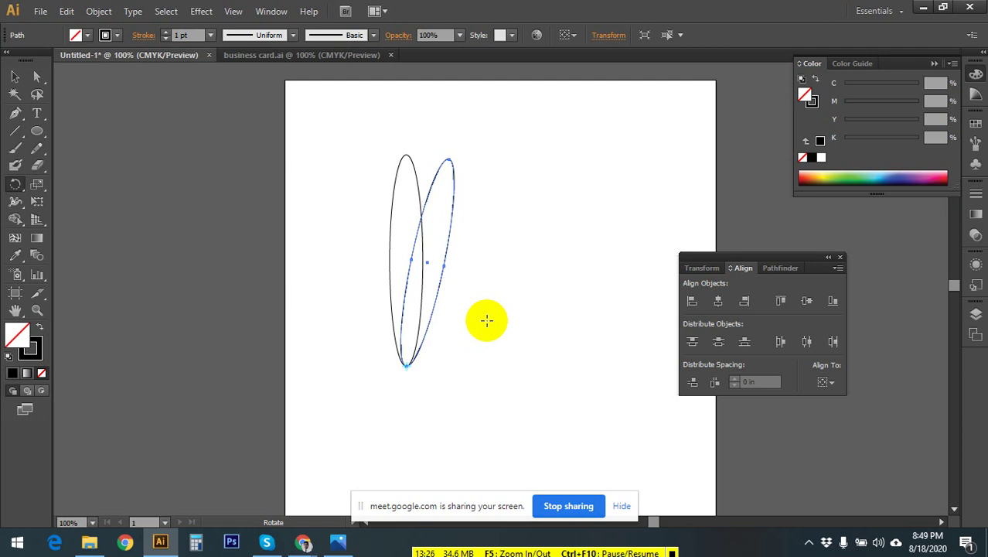
- Repeat the rotated copy of the ellipse around its bottom anchor until the petals form a full flower
scroll(486, 321, "down", 3)
scroll(486, 326, "up", 4)
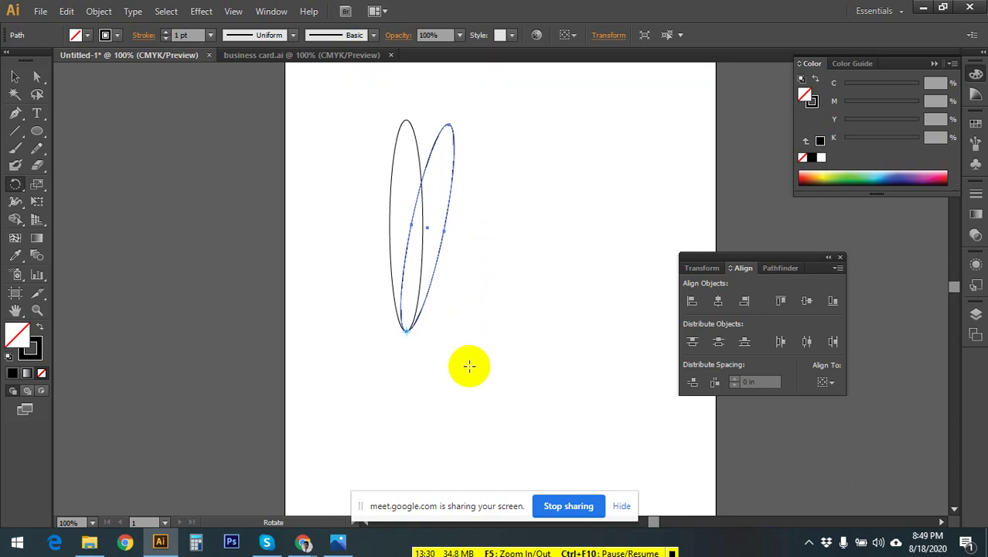
key("ctrl+d")
key("ctrl+d")
key("ctrl+d")
key("ctrl+d")
key("ctrl+d")
key("ctrl+d")
key("ctrl+d")
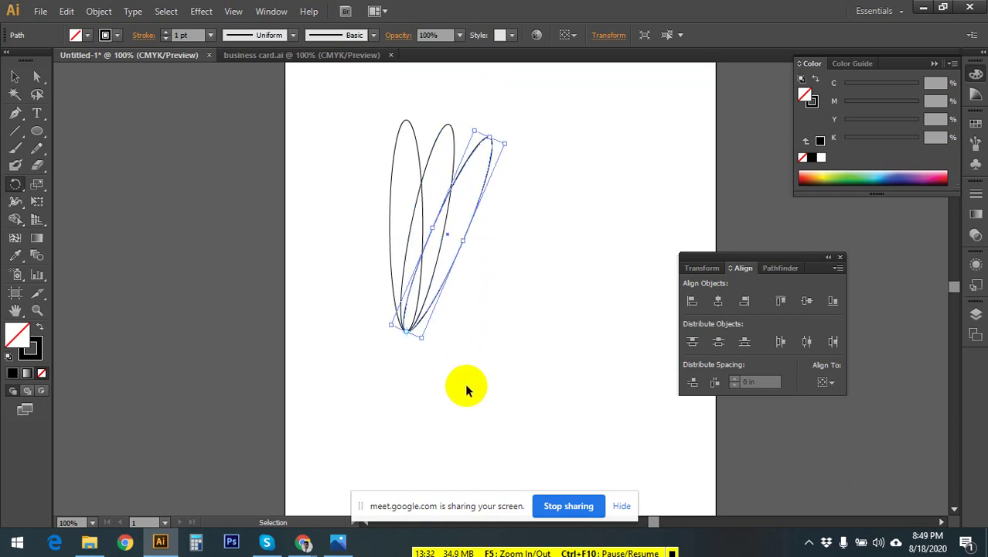
key("ctrl+d")
key("ctrl+d")
key("ctrl+d")
key("ctrl+d")
key("ctrl+d")
key("ctrl+d")
key("ctrl+d")
key("ctrl+d")
key("ctrl+d")
key("ctrl+d")
key("ctrl+d")
key("ctrl+d")
key("ctrl+d")
key("ctrl+d")
key("ctrl+d")
key("ctrl+d")
key("ctrl+d")
key("ctrl+d")
key("ctrl+d")
key("ctrl+d")
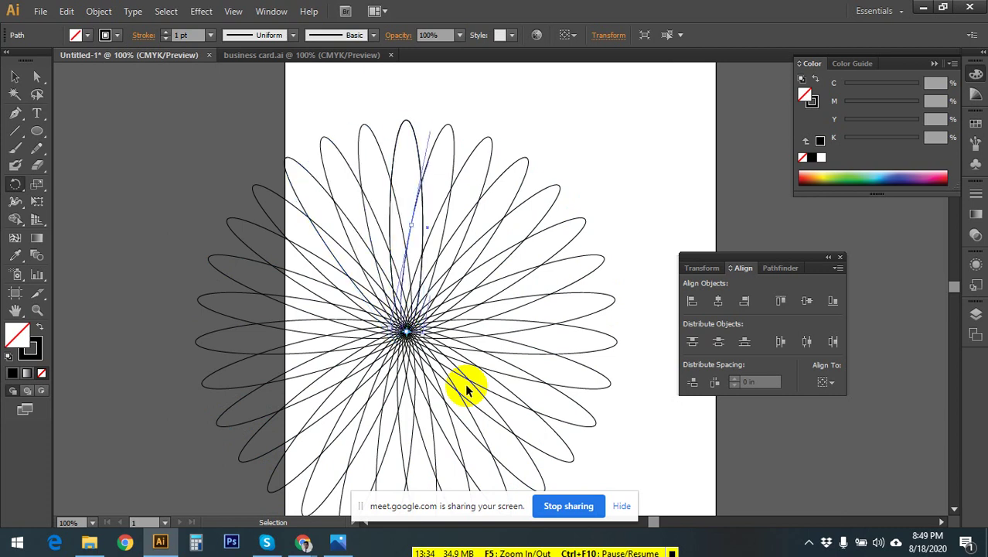
key("ctrl+d")
key("ctrl+d")
key("ctrl+d")
key("ctrl+d")
key("ctrl+d")
key("ctrl+d")
key("ctrl+d")
key("ctrl+d")
key("ctrl+d")
key("ctrl+d")
key("ctrl+d")
key("ctrl+d")
key("ctrl+d")
key("ctrl+d")
key("ctrl+d")
key("ctrl+d")
key("ctrl+d")
key("ctrl+d")
key("ctrl+d")
key("ctrl+d")
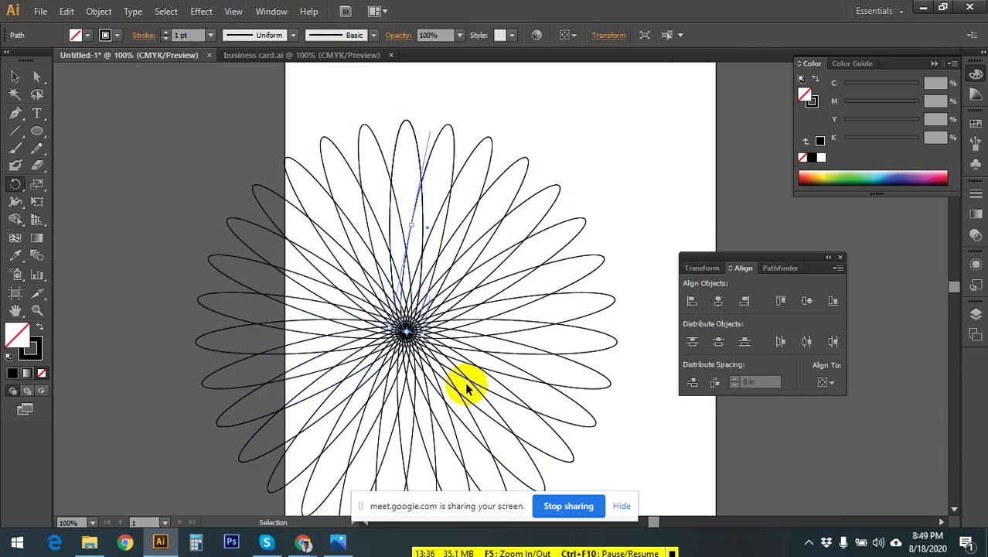
key("ctrl+d")
key("ctrl+d")
key("ctrl+d")
key("ctrl+d")
key("ctrl+d")
key("ctrl+d")
key("ctrl+d")
key("ctrl+d")
key("ctrl+d")
key("ctrl+d")
key("ctrl+d")
key("ctrl+d")
key("ctrl+d")
key("ctrl+d")
key("ctrl+d")
key("ctrl+d")
key("ctrl+d")
key("ctrl+d")
key("ctrl+d")
key("ctrl+d")
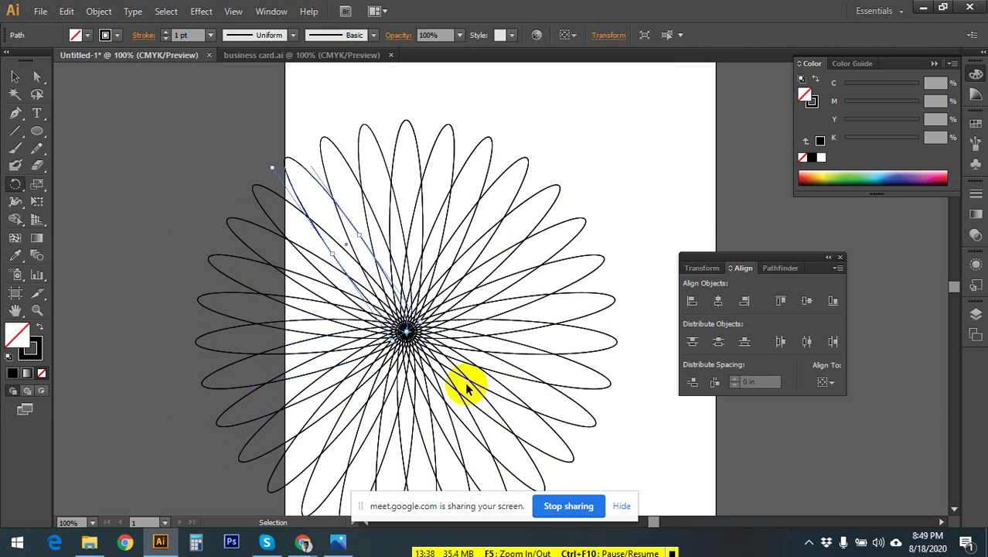
- Select all the flower's petals and set their fill to None
left_click(467, 387)
key("r")
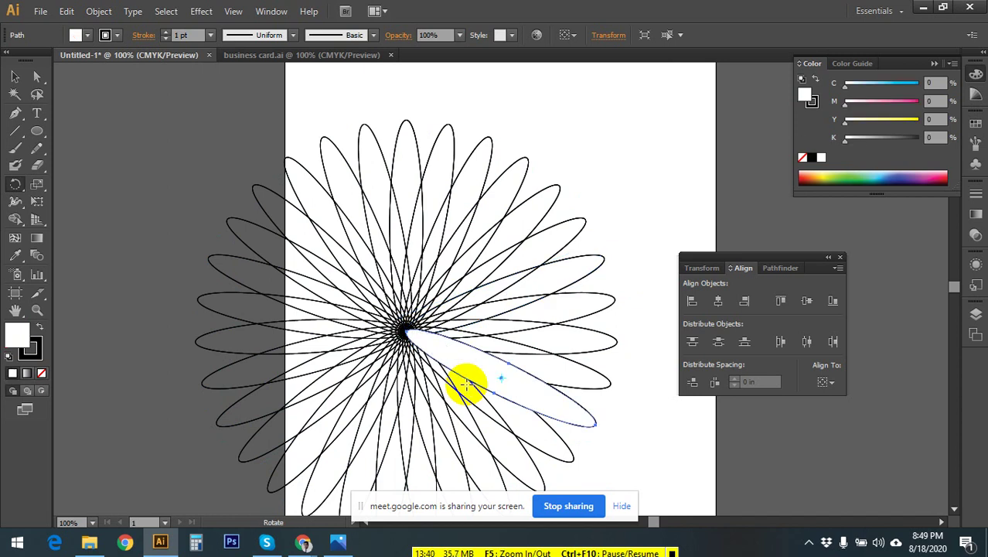
left_click(15, 78)
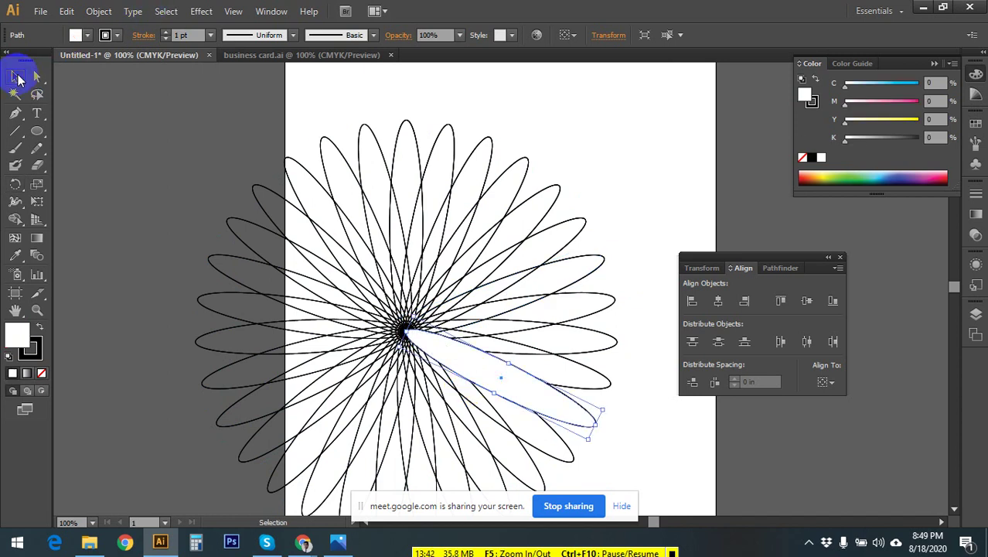
scroll(215, 178, "down", 3)
scroll(146, 211, "up", 2)
mouse_move(162, 114)
left_mouse_down()
mouse_move(684, 523)
mouse_move(627, 458)
left_mouse_up()
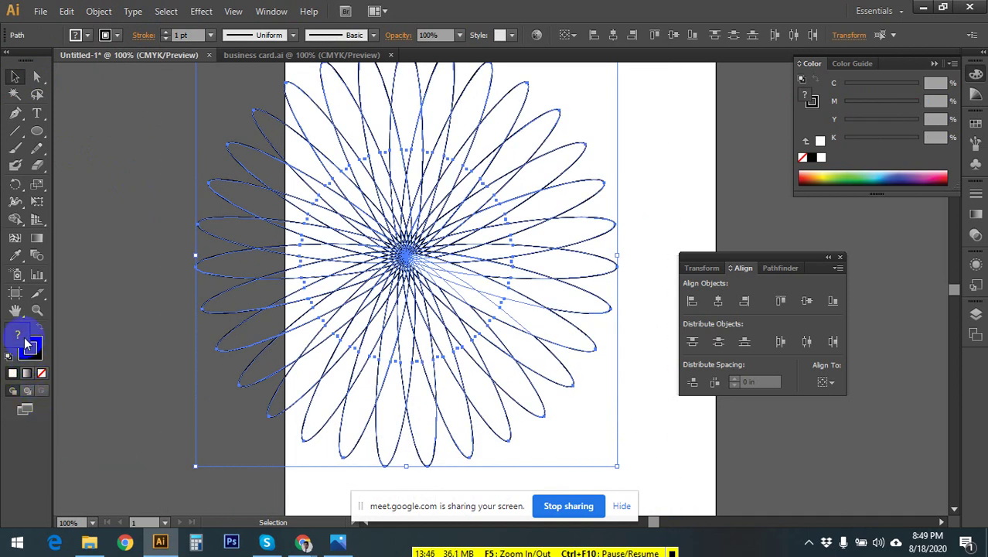
left_click(41, 376)
left_click(41, 376)
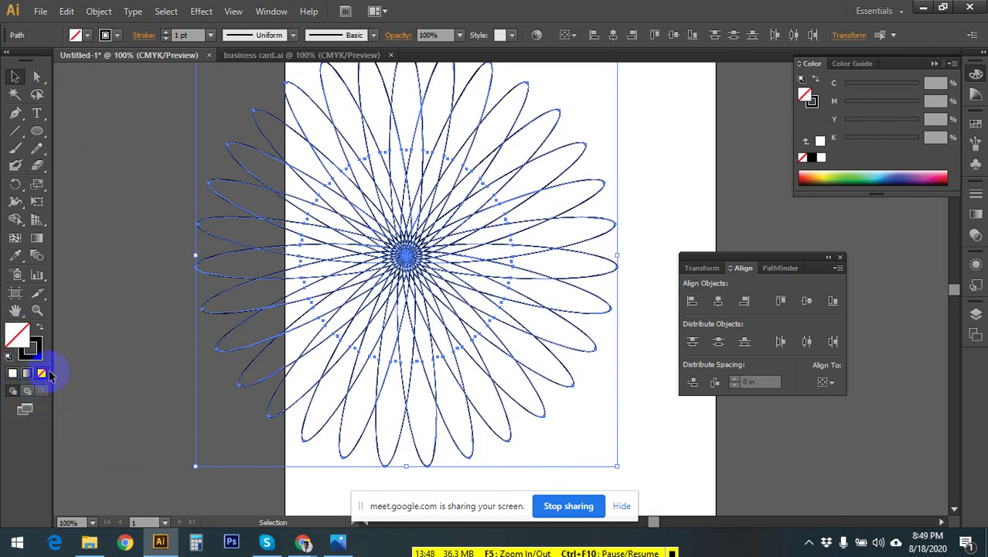
left_click(122, 329)
scroll(120, 328, "up", 3)
scroll(127, 324, "down", 4)
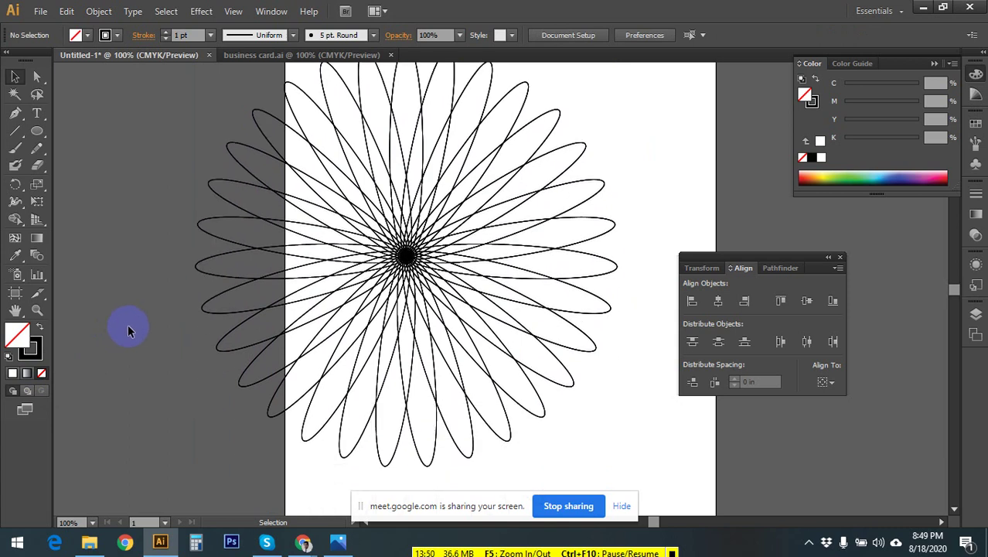
scroll(128, 324, "up", 3)
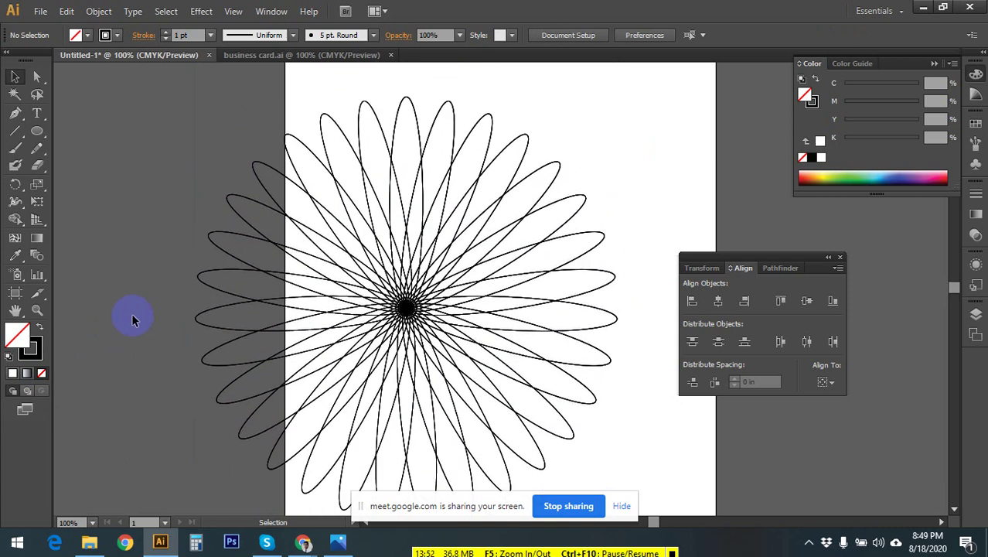
- Select the whole flower and delete it to clear the artboard
key("ctrl+minus")
key("ctrl+minus")
left_click_drag(343, 179, 547, 402)
key("Delete")
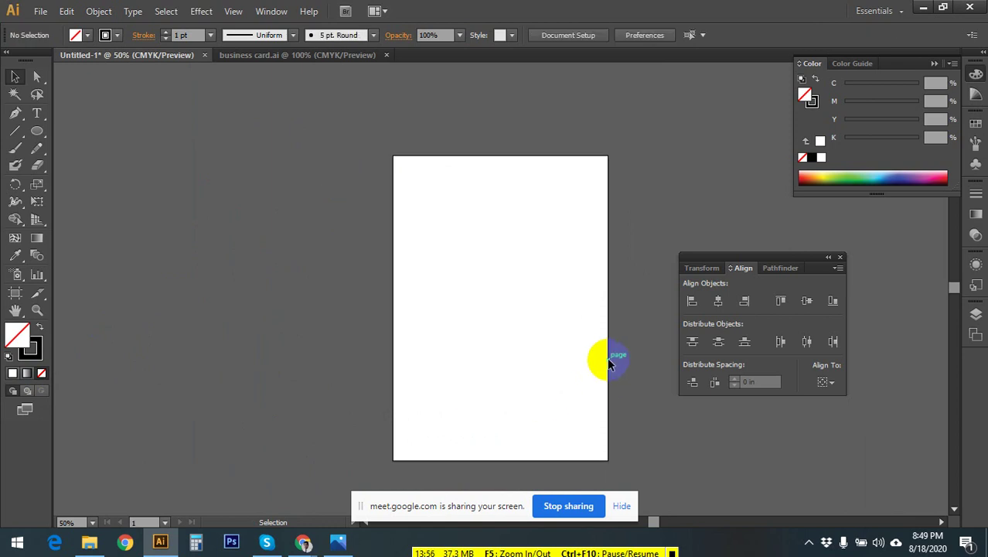
- Draw a small unfilled circle in the upper-left part of the artboard with the Ellipse tool
key("ctrl+plus")
key("ctrl+plus")
key("ctrl+plus")
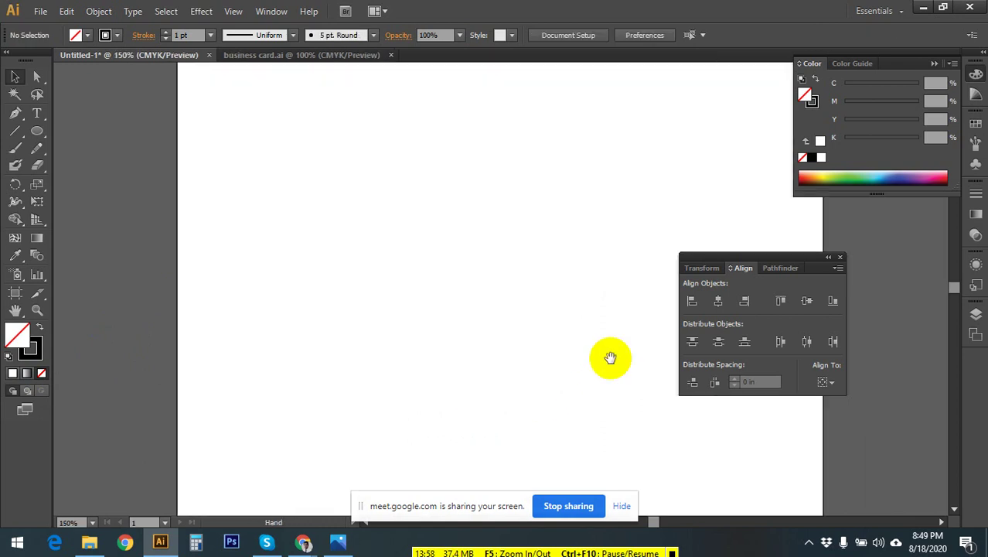
left_click_drag(610, 357, 430, 261)
left_click(15, 114)
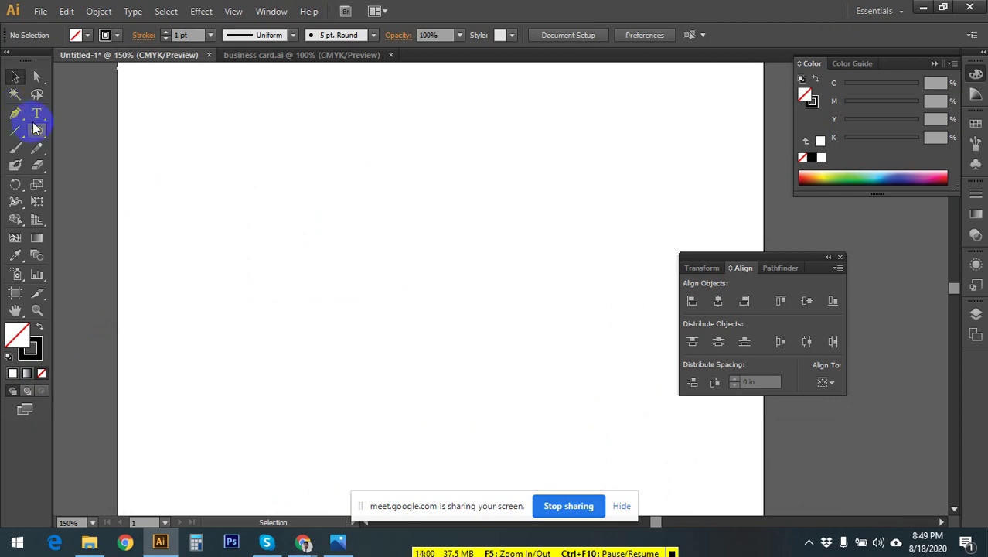
left_click_drag(40, 136, 77, 171)
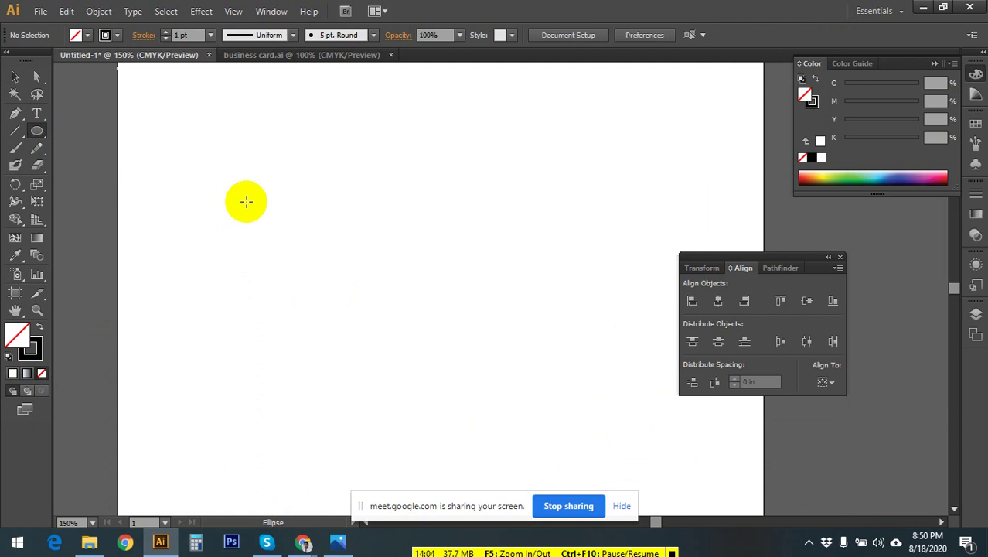
left_click_drag(242, 202, 275, 234)
left_click(15, 77)
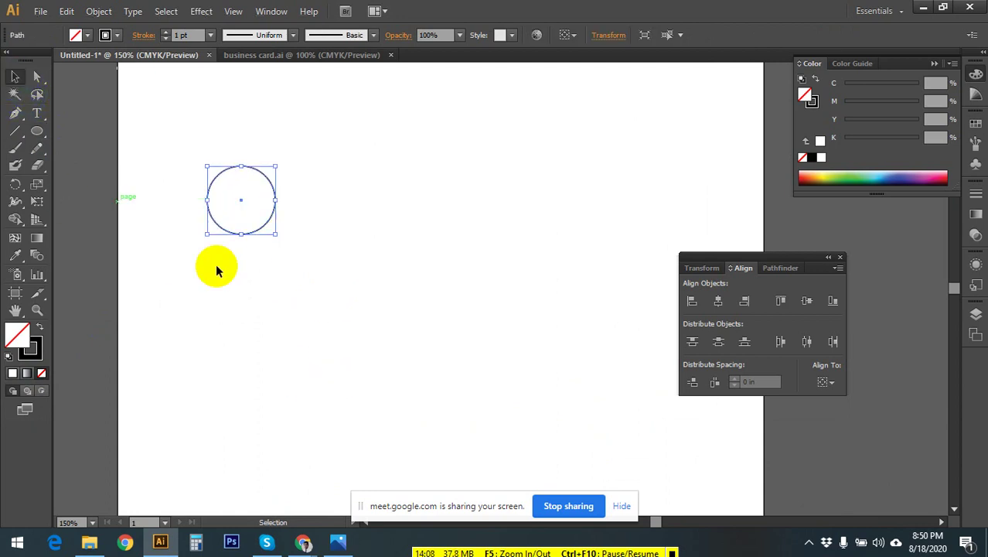
left_click(323, 312)
left_click(256, 222)
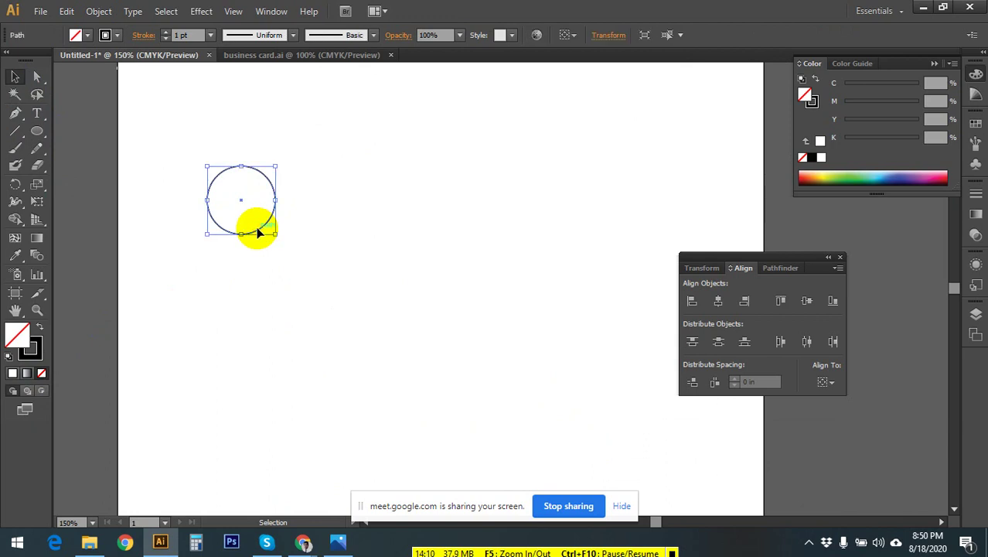
- Copy the circle horizontally to its right and repeat the copy five times for an evenly spaced row of seven
left_click_drag(259, 233, 341, 233)
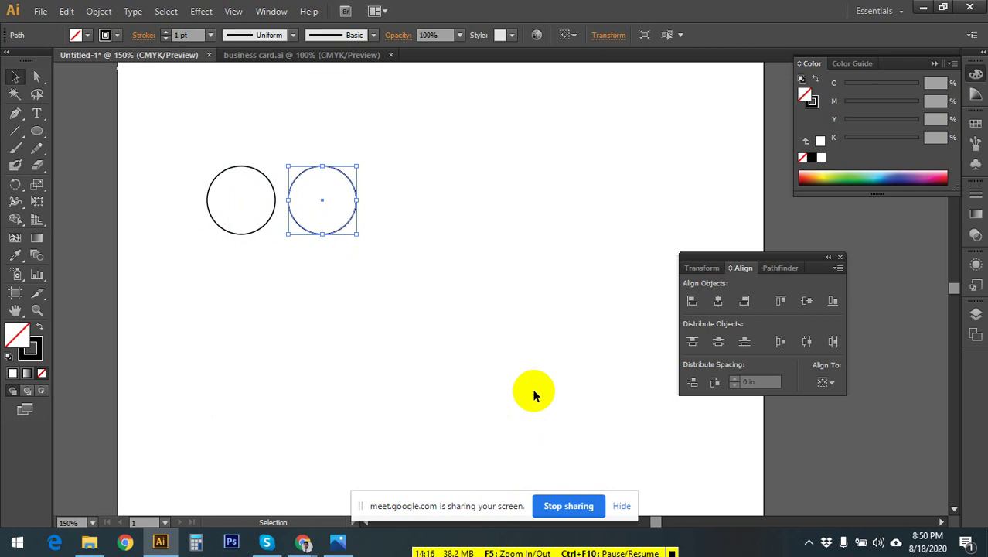
key("ctrl+d")
key("ctrl+d")
key("ctrl+d")
key("ctrl+d")
key("ctrl+d")
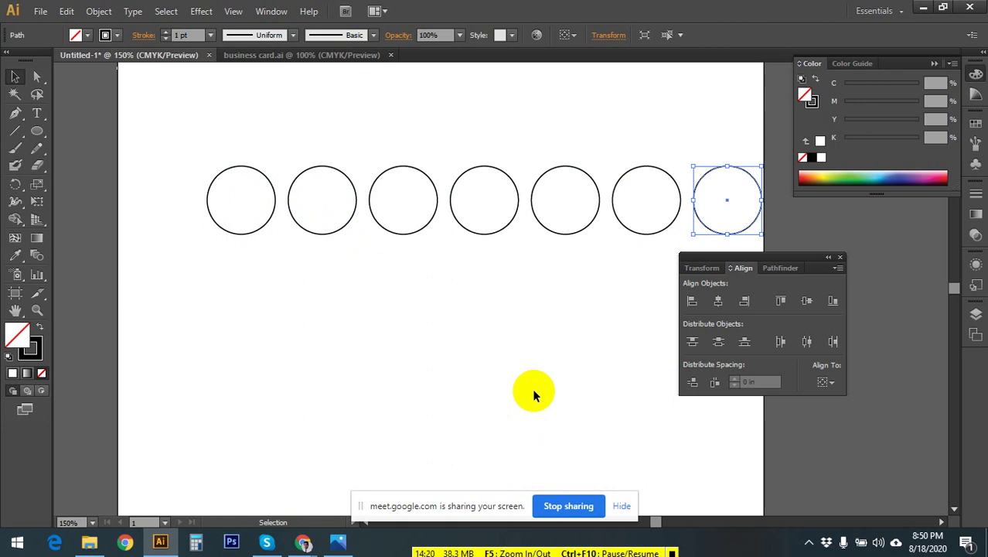
- Delete the row of seven circles and draw a small, narrow vertical ellipse near the artboard's upper middle
left_click_drag(181, 156, 768, 213)
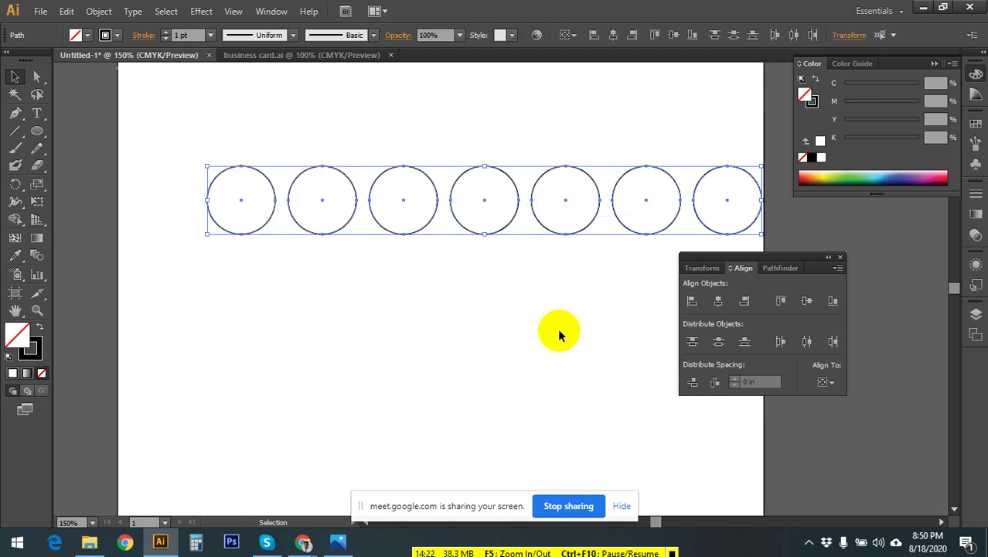
key("Delete")
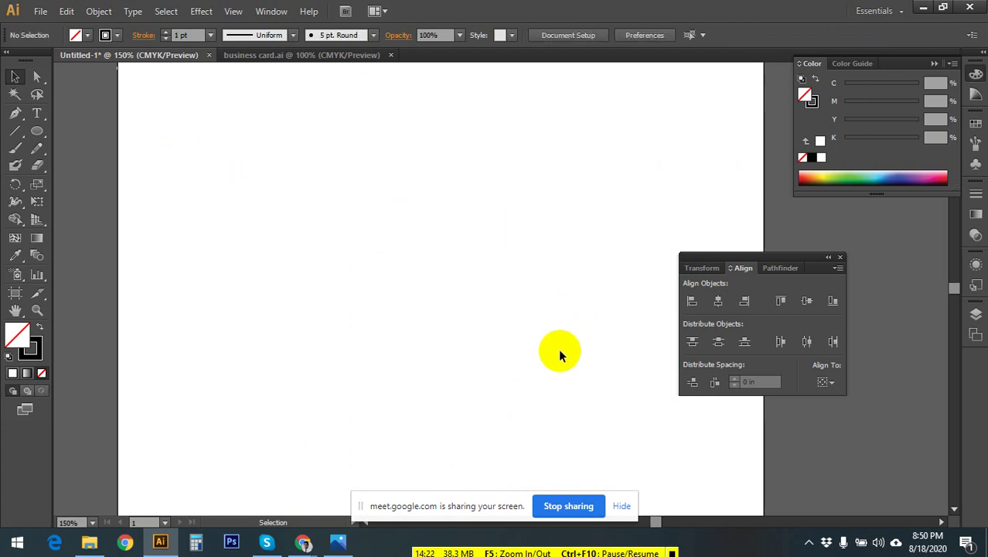
left_click_drag(362, 123, 380, 211)
left_click(38, 130)
left_click(15, 76)
- Set the Rotate tool's rotation point just below the ellipse and rotate a copy slightly clockwise around it
left_click(16, 185)
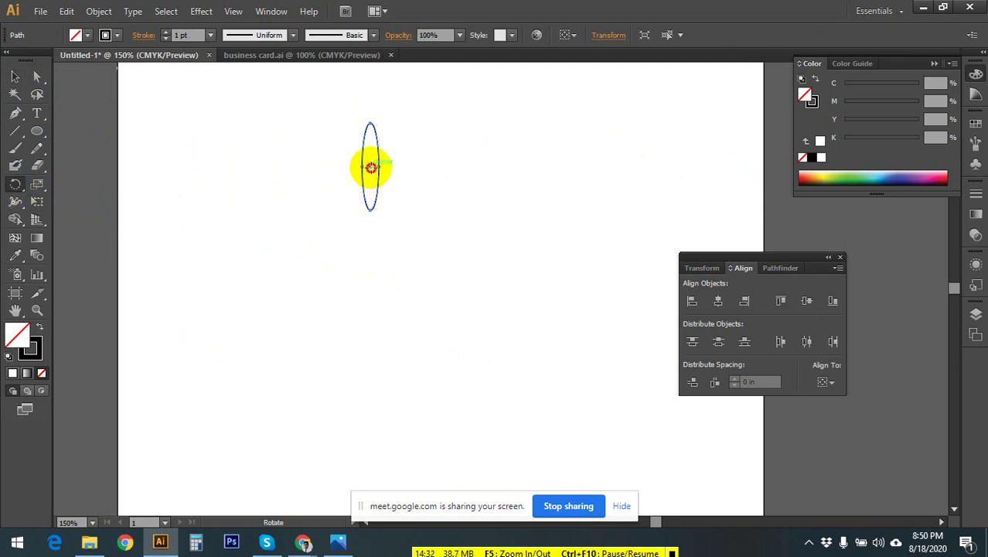
left_click(373, 216)
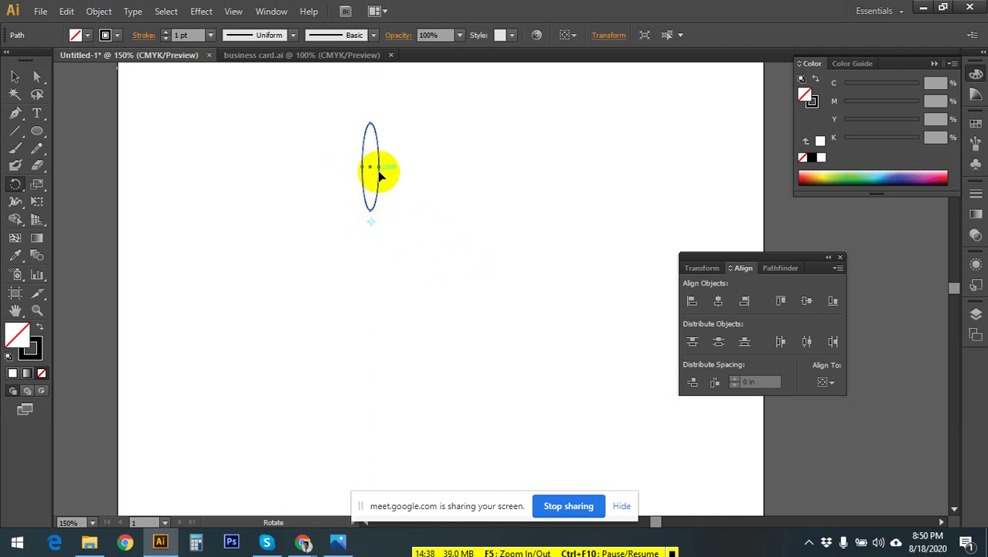
left_click_drag(375, 171, 386, 171)
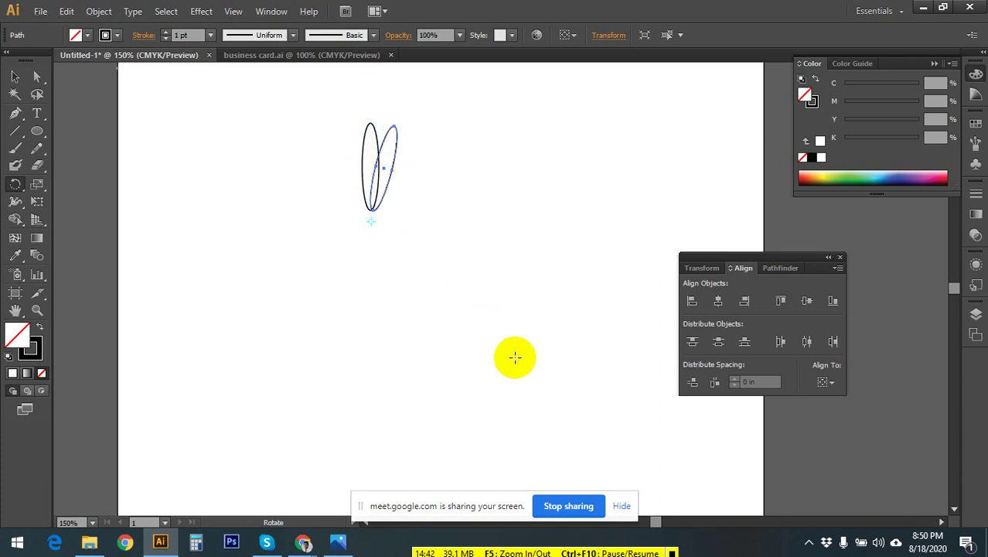
- Repeat the rotated copy around the point below the ellipse until the petals form a full flower with an open centre
key("ctrl+d")
key("ctrl+d")
key("ctrl+d")
key("ctrl+d")
key("ctrl+d")
key("ctrl+d")
key("ctrl+d")
key("ctrl+d")
key("ctrl+d")
key("ctrl+d")
key("ctrl+d")
key("ctrl+d")
key("ctrl+d")
key("ctrl+d")
key("ctrl+d")
key("ctrl+d")
key("ctrl+d")
key("ctrl+d")
key("ctrl+d")
key("ctrl+d")
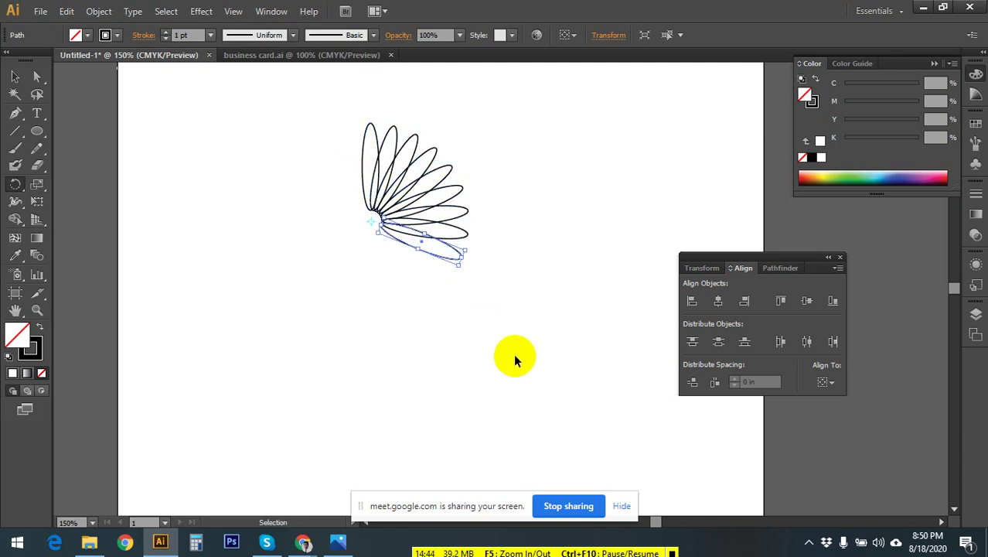
key("ctrl+d")
key("ctrl+d")
key("ctrl+d")
key("ctrl+d")
key("ctrl+d")
key("ctrl+d")
key("ctrl+d")
key("ctrl+d")
key("ctrl+d")
key("ctrl+d")
key("ctrl+d")
key("ctrl+d")
key("ctrl+d")
key("ctrl+d")
key("ctrl+d")
key("ctrl+d")
key("ctrl+d")
key("ctrl+d")
key("ctrl+d")
key("ctrl+d")
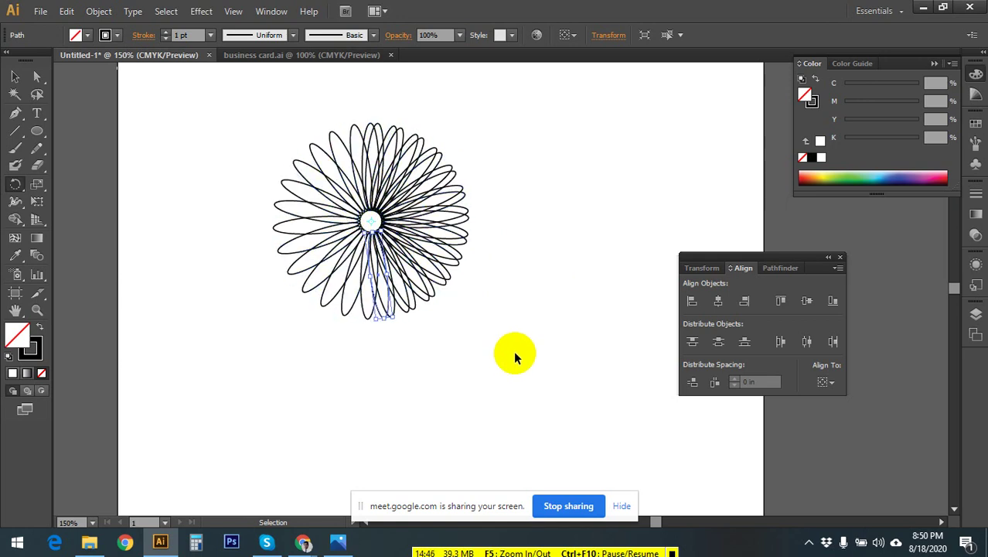
- Keep repeating the rotated ellipse copy around the centre until the petals form a dense, evenly filled ring
key("ctrl+d")
key("ctrl+d")
key("ctrl+d")
key("ctrl+d")
key("ctrl+d")
key("ctrl+d")
key("ctrl+d")
key("ctrl+d")
key("ctrl+d")
key("ctrl+d")
key("ctrl+d")
key("ctrl+d")
key("ctrl+d")
key("ctrl+d")
key("ctrl+d")
key("ctrl+d")
key("ctrl+d")
key("ctrl+d")
key("ctrl+d")
key("ctrl+d")
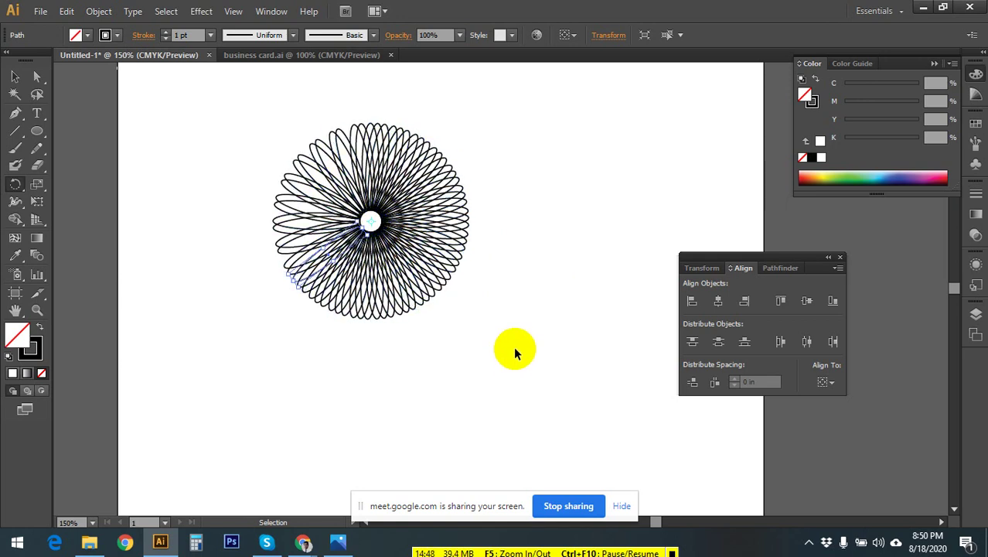
key("ctrl+d")
key("ctrl+d")
key("ctrl+d")
key("ctrl+d")
key("ctrl+d")
key("ctrl+d")
key("ctrl+d")
key("ctrl+d")
key("ctrl+d")
key("ctrl+d")
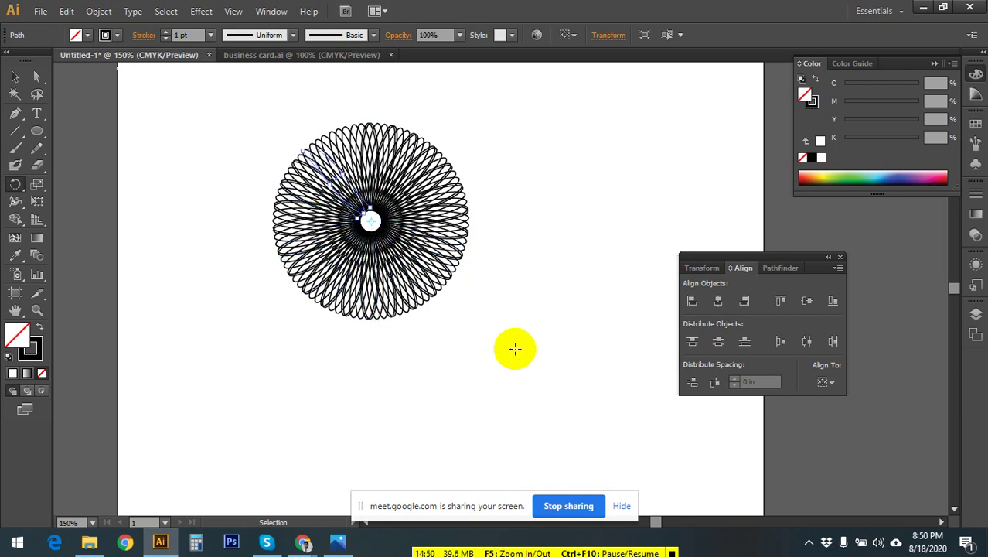
key("d")
key("r")
left_click(15, 76)
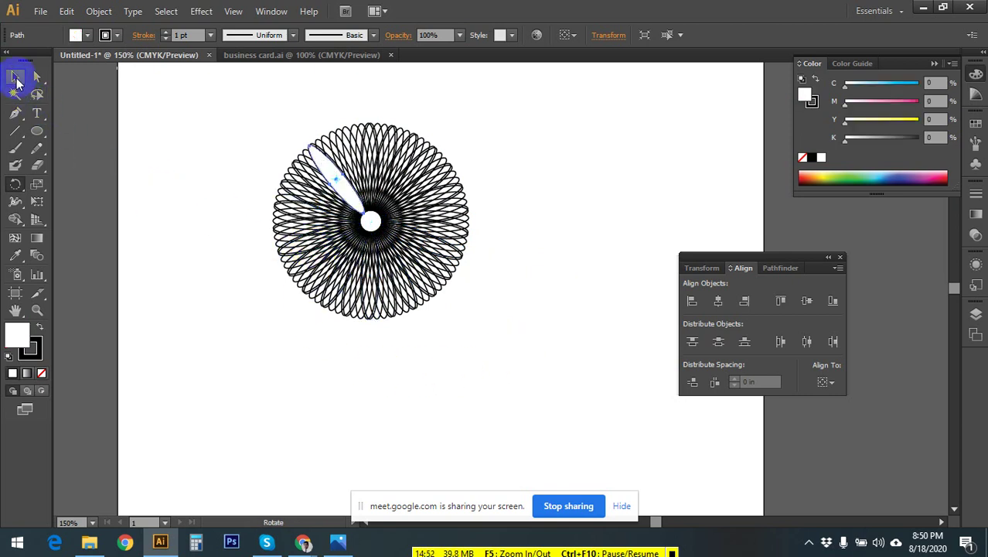
left_click(30, 350)
left_click(42, 373)
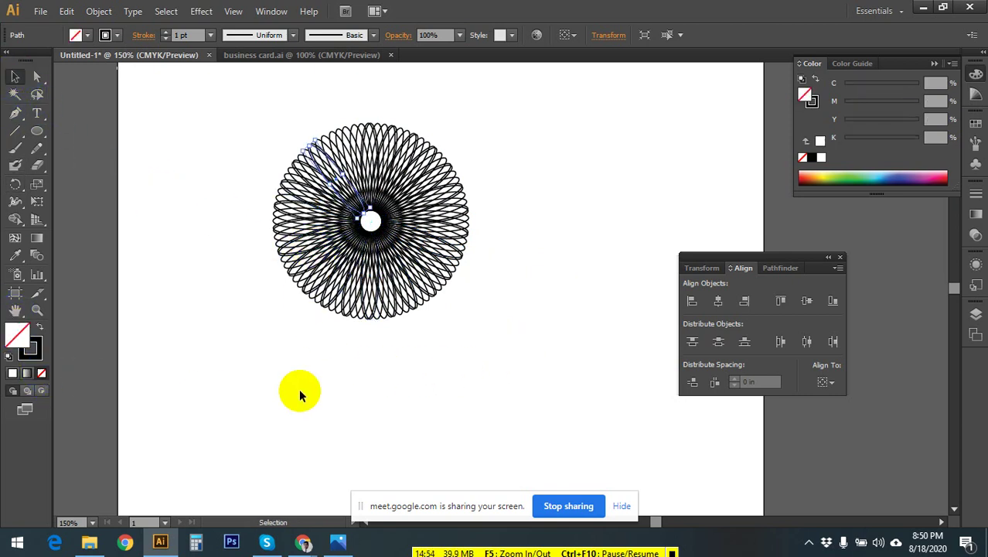
- Select all the petals of the ring and delete them to clear the artboard
left_click(303, 380)
left_click_drag(240, 114, 535, 379)
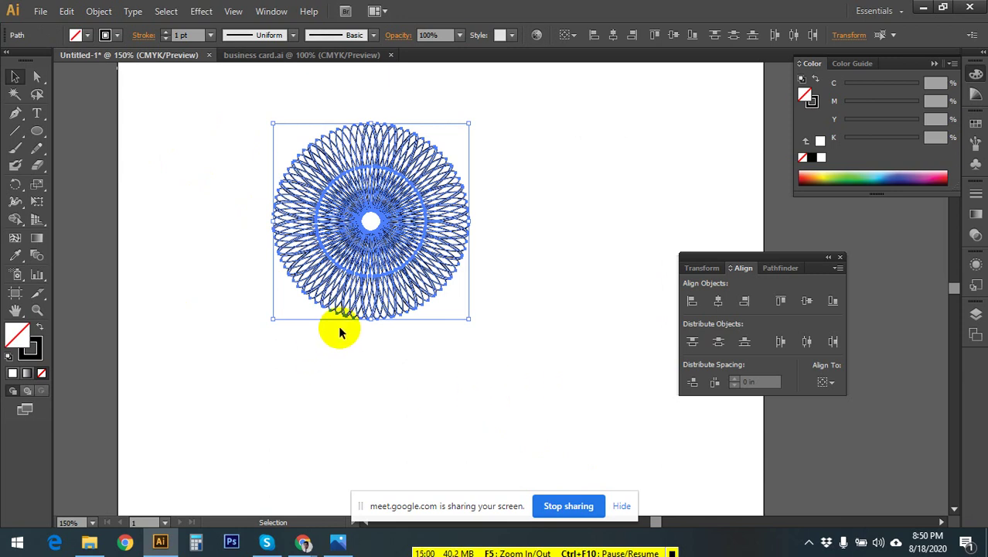
left_click(412, 384)
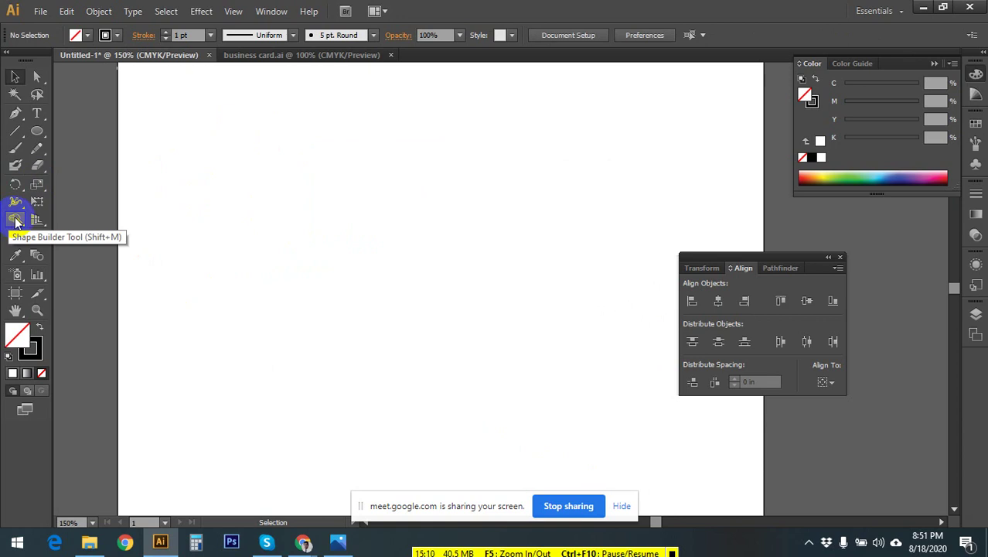
- Draw a large upright ellipse in the artboard's upper middle and give it a green fill without a stroke
left_click_drag(10, 210, 81, 163)
left_click_drag(327, 144, 468, 318)
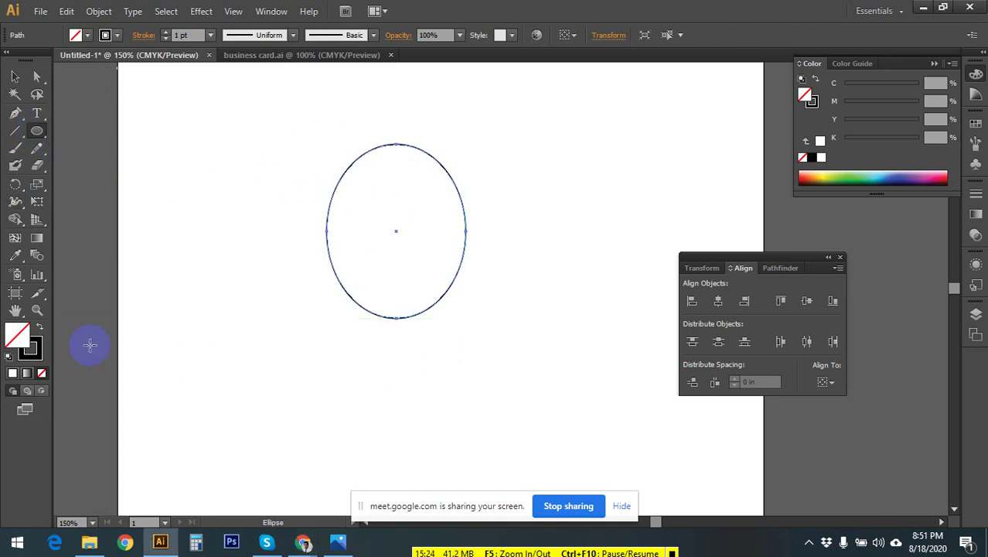
left_click(39, 327)
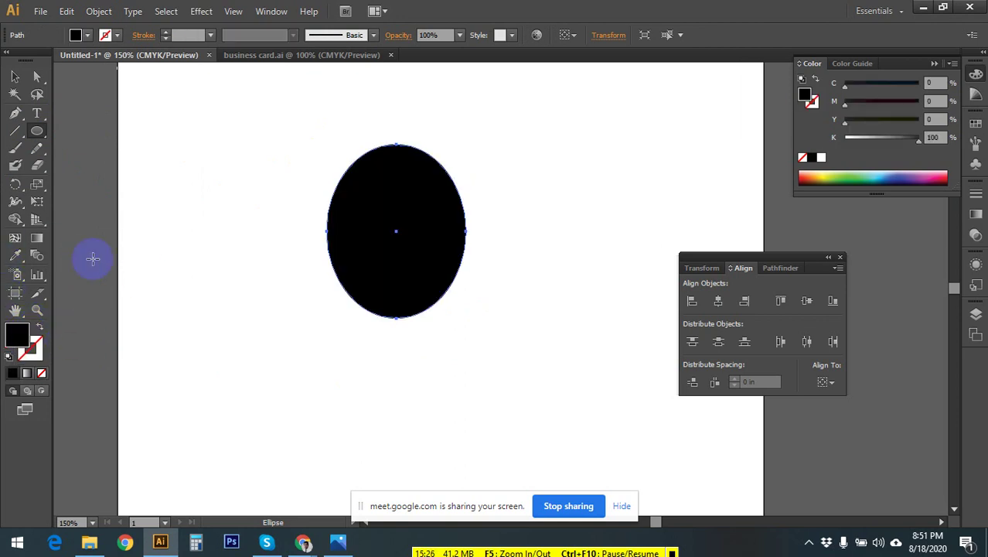
left_click(862, 177)
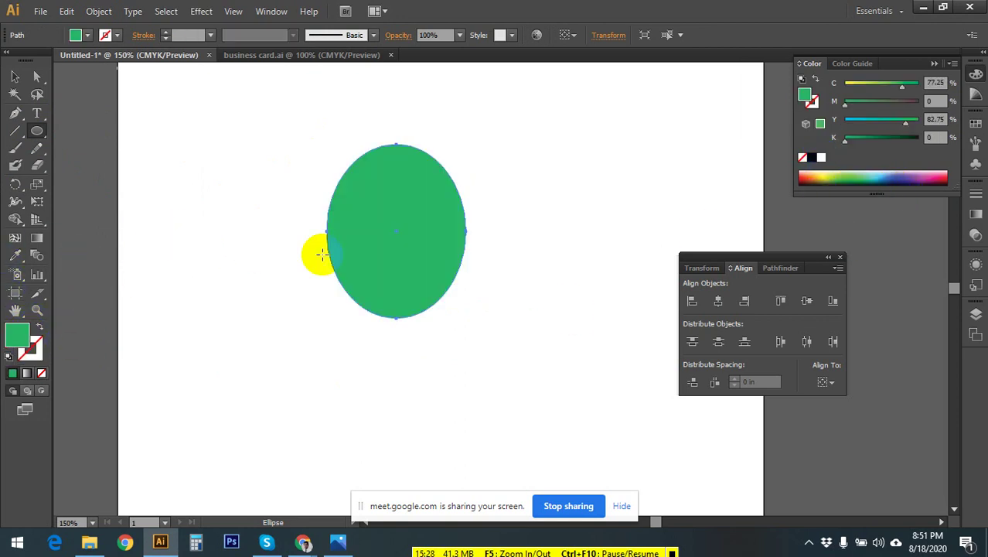
- Distort the green ellipse's edge into irregular spikes with the Crystallize tool and deselect the shape
left_click_drag(23, 213, 71, 199)
left_click_drag(344, 175, 329, 147)
left_click_drag(19, 203, 50, 306)
mouse_move(338, 200)
left_mouse_down()
mouse_move(298, 194)
mouse_move(489, 320)
mouse_move(391, 295)
mouse_move(394, 305)
left_mouse_up()
left_click_drag(415, 194, 422, 193)
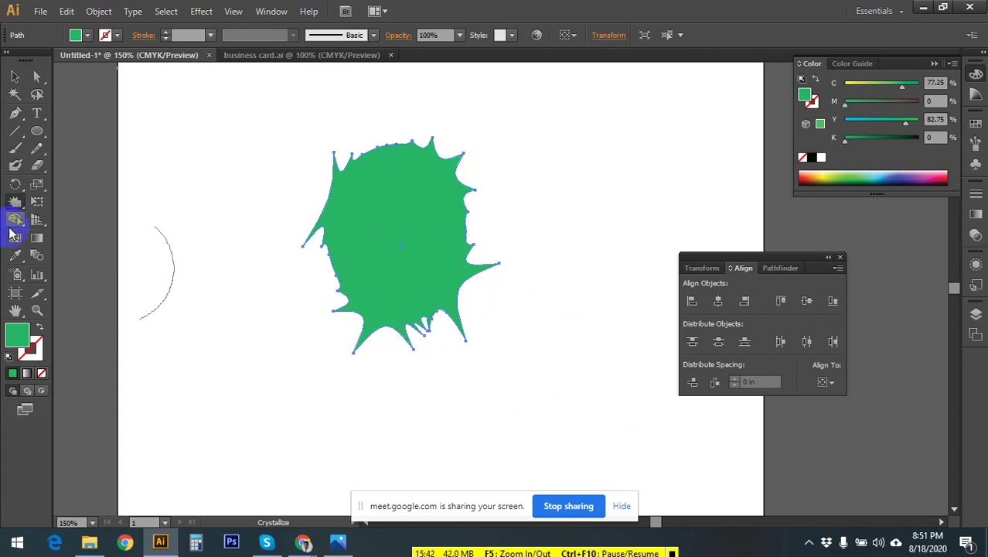
left_click(19, 209)
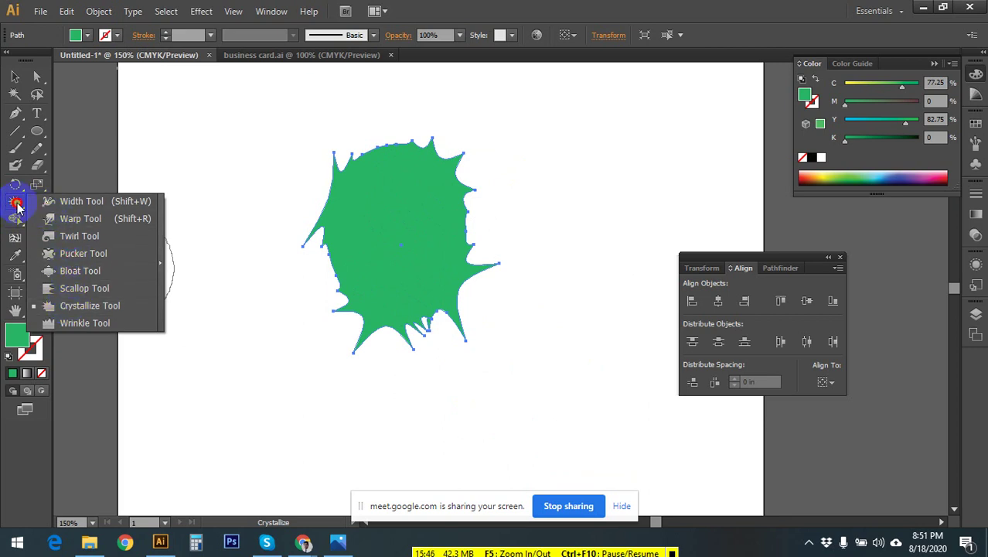
left_click(11, 78)
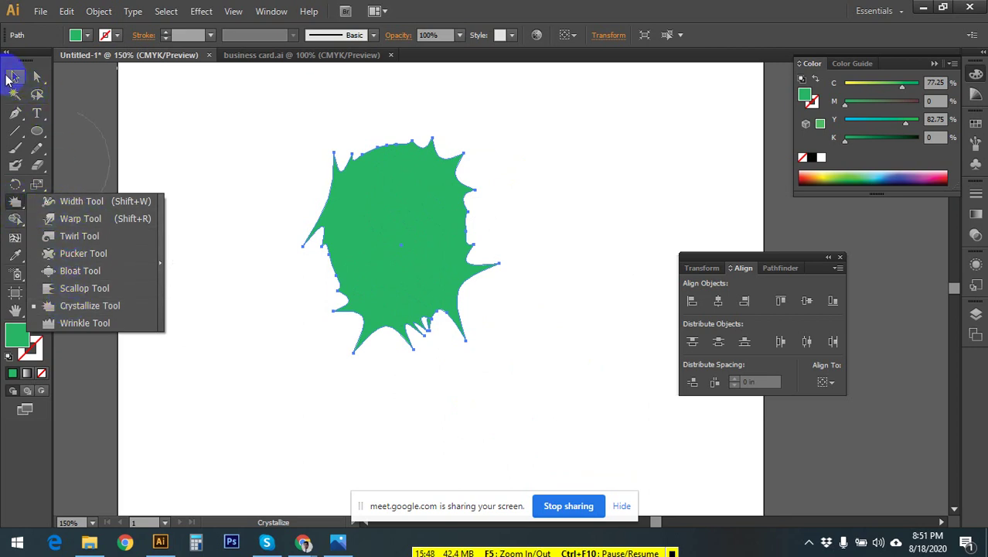
left_click(14, 77)
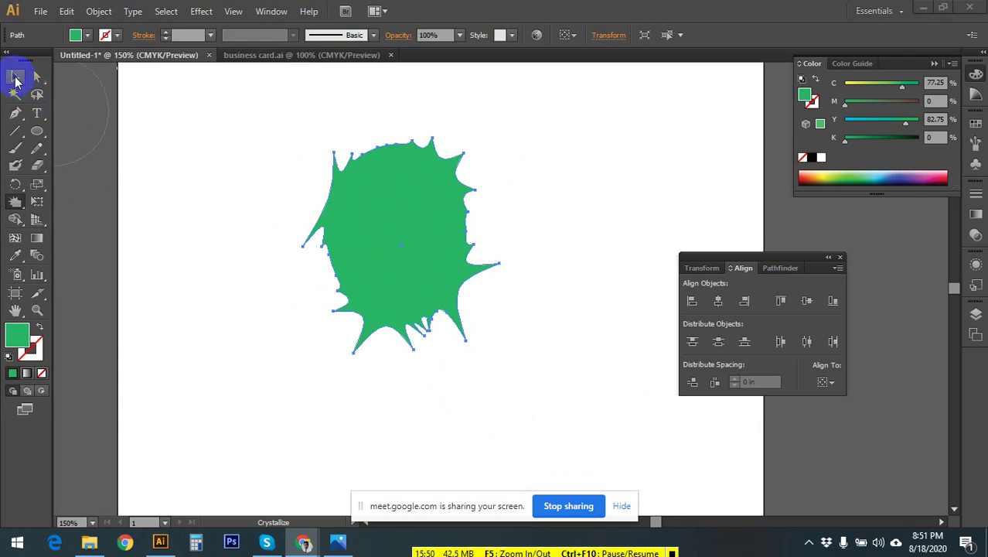
left_click(222, 298)
left_click(87, 157)
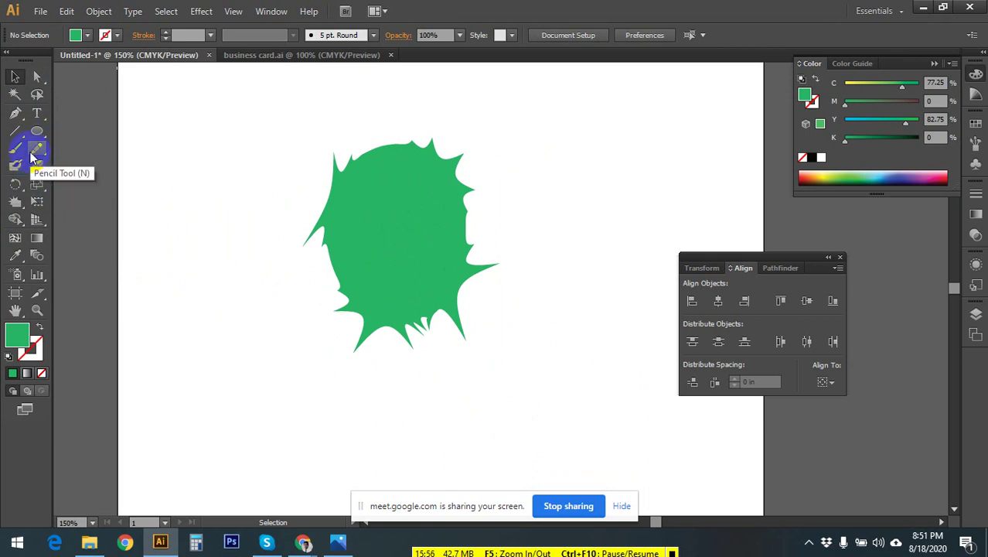
- Draw a vertical line segment to the right of the spiky green shape and give it a black stroke
left_click(16, 133)
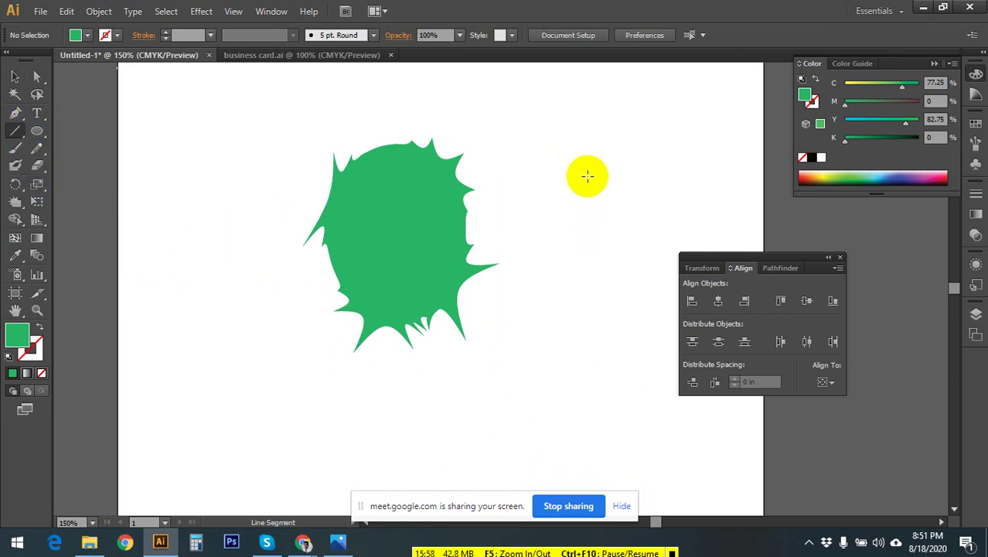
left_click_drag(588, 137, 589, 347)
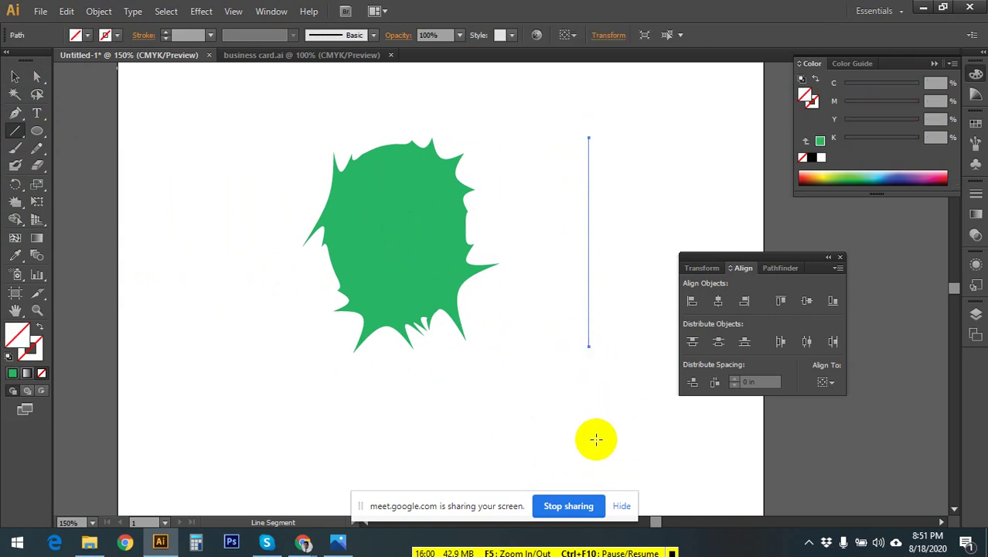
left_click(15, 76)
left_click(32, 357)
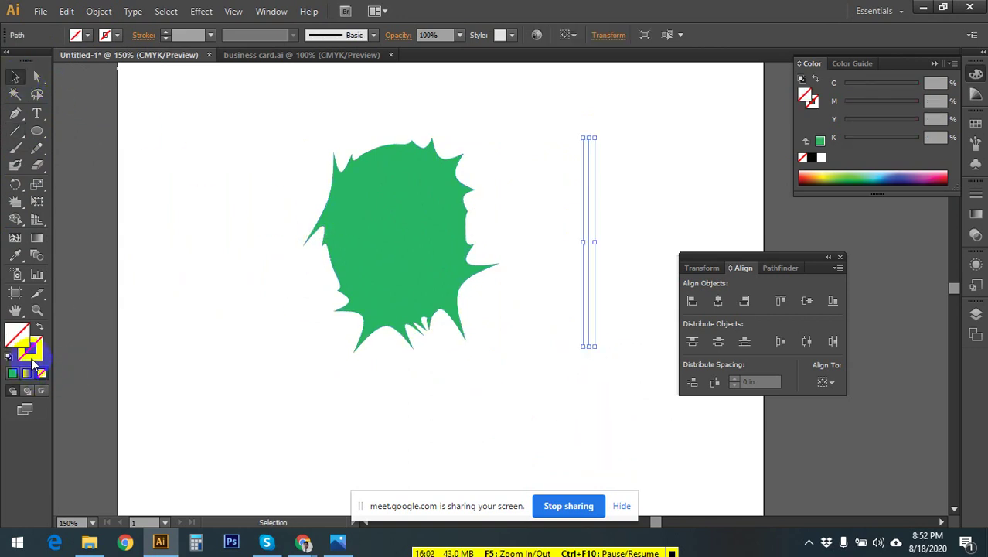
left_click(811, 158)
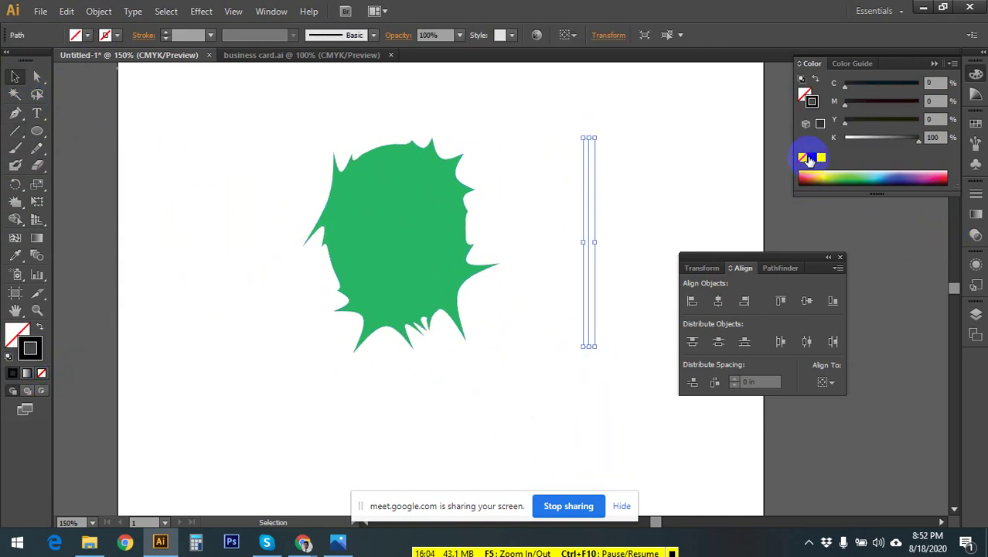
- Set the vertical line's stroke weight to 0.25 pt
mouse_move(667, 207)
left_mouse_down()
mouse_move(612, 283)
mouse_move(576, 306)
left_mouse_up()
left_click(210, 37)
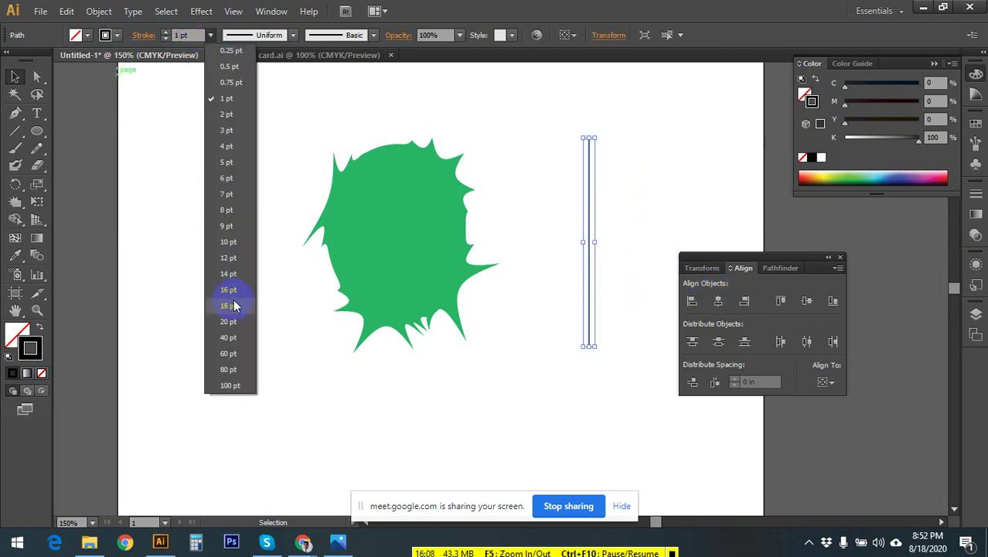
left_click(229, 176)
left_click(210, 35)
left_click(230, 64)
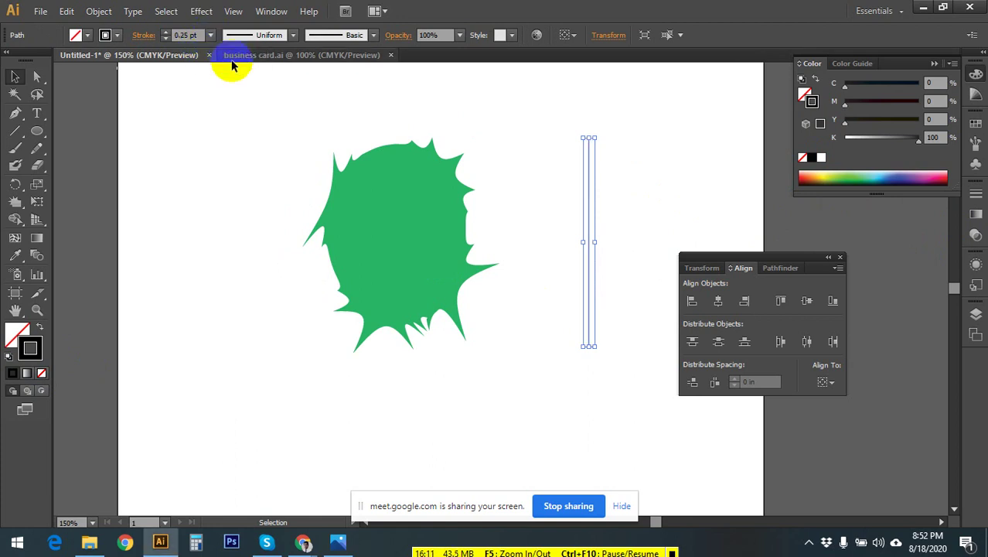
- Examine the stroke colour swatches and the detailed Stroke options available for the vertical line
left_click(116, 36)
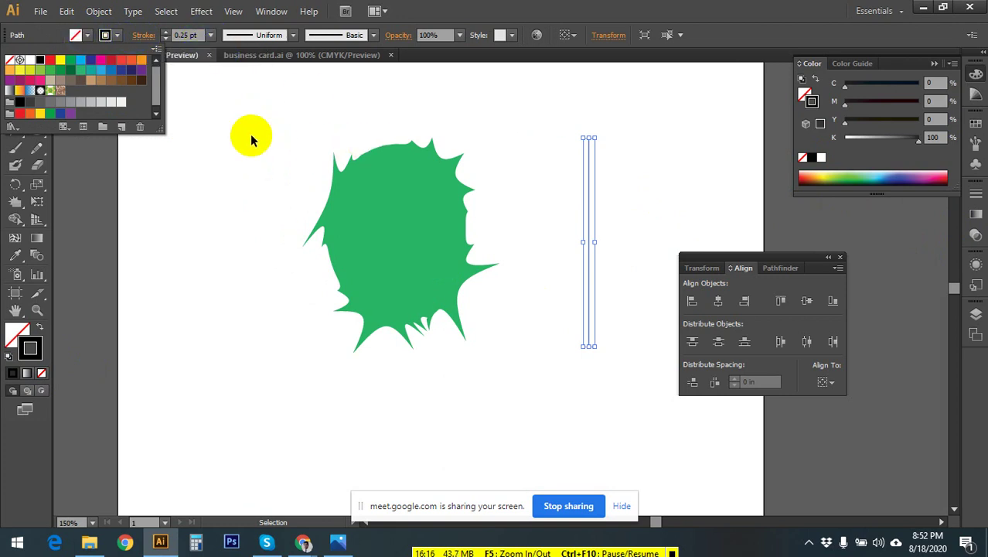
left_click(148, 37)
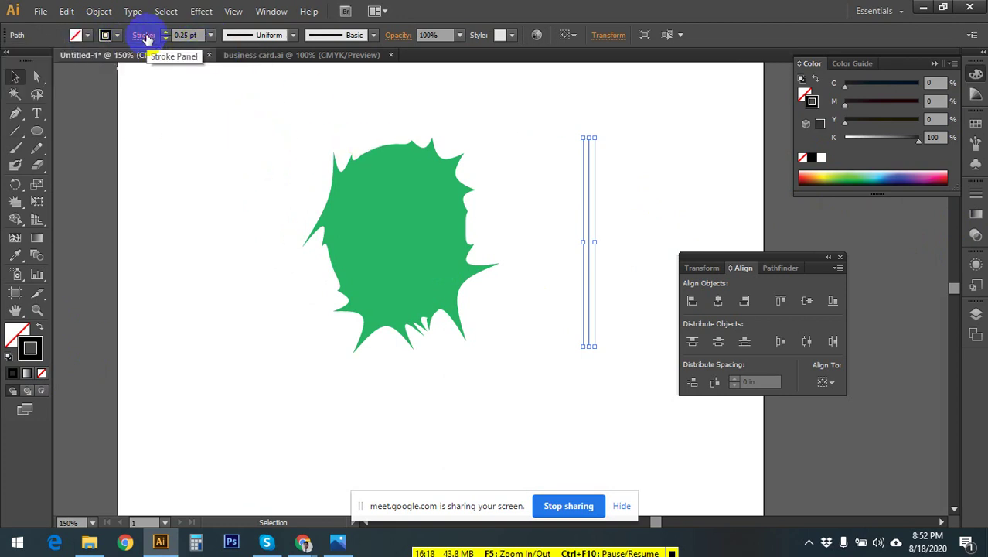
left_click(146, 36)
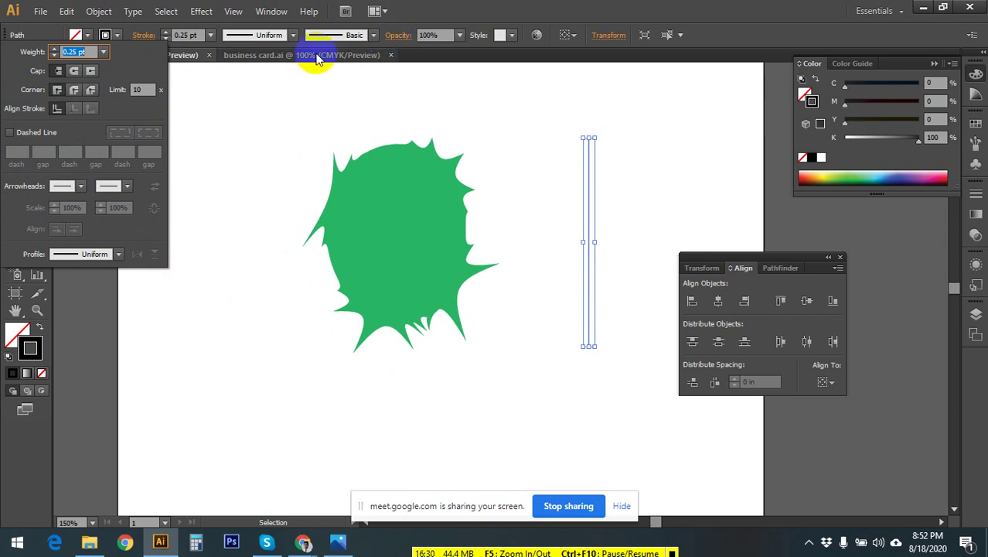
- Delete the vertical line beside the green shape
left_click(589, 103)
left_click(609, 164)
left_click_drag(634, 143, 580, 225)
left_click(166, 194)
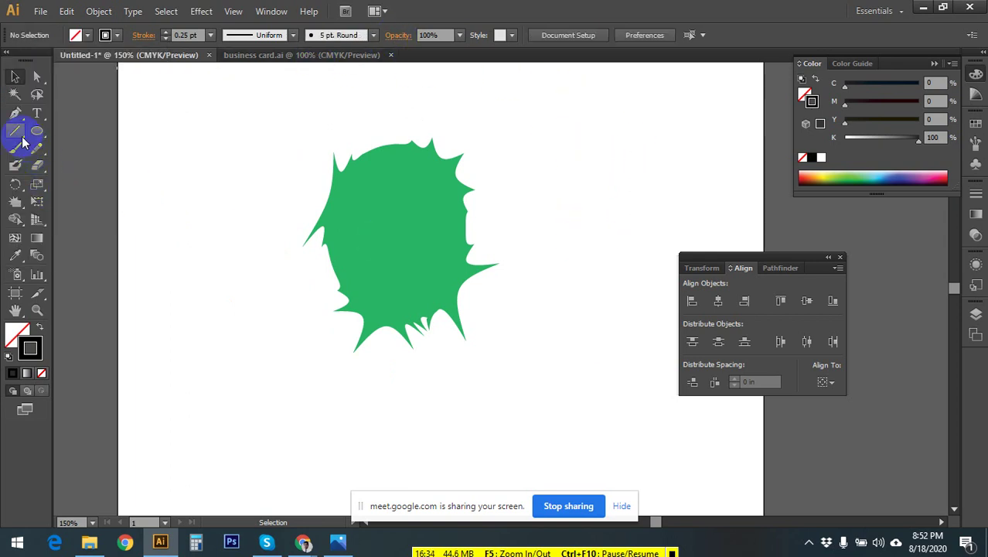
- Draw a short arc to the right of the green shape with the Arc tool and delete it
left_click_drag(22, 137, 82, 147)
left_click_drag(525, 303, 585, 232)
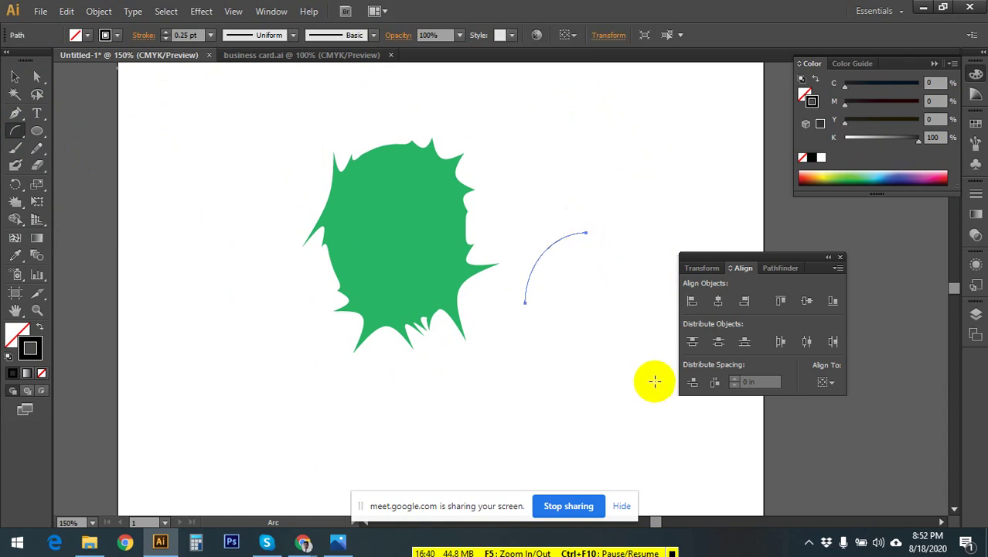
left_click(22, 75)
left_click(463, 337)
left_click(254, 280)
left_click_drag(17, 136, 54, 130)
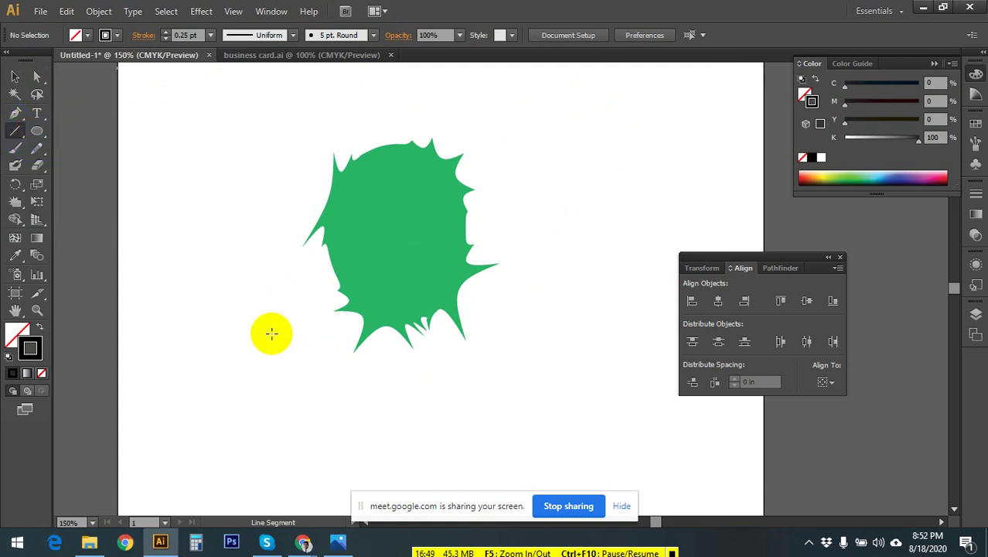
- Paint a short slanted stroke and a long curved stroke to the right of the green shape with the Paintbrush
left_click(11, 150)
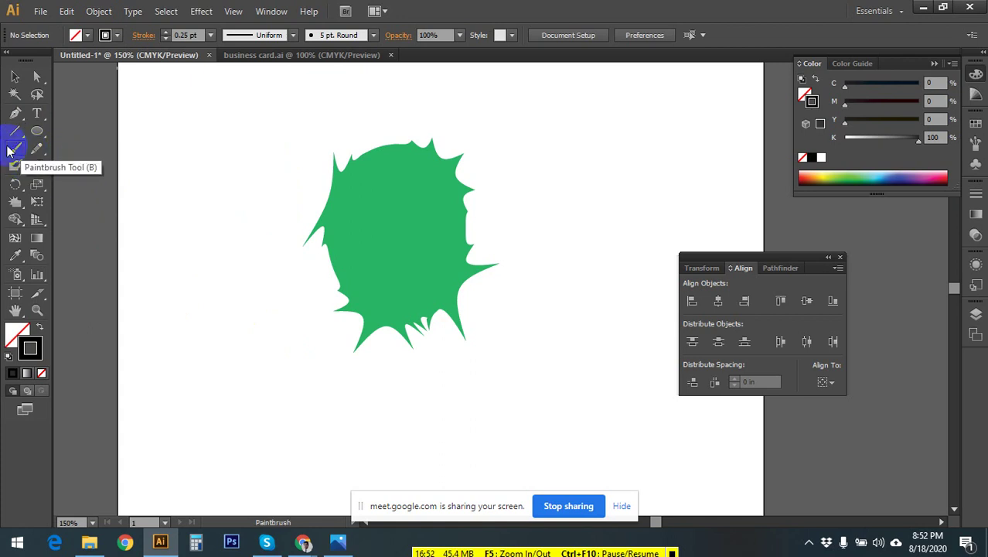
left_click_drag(569, 155, 633, 189)
left_click_drag(566, 155, 591, 167)
left_click_drag(563, 123, 618, 397)
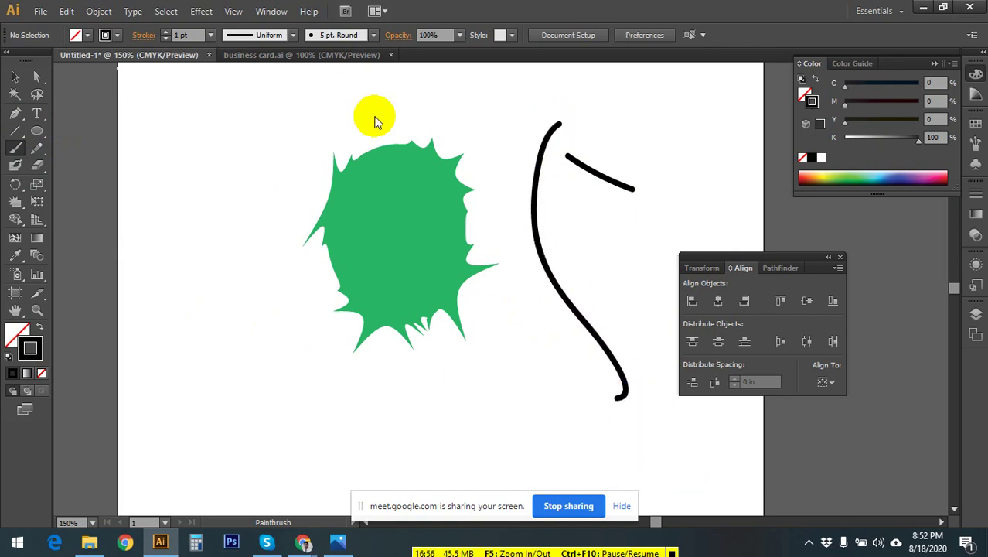
- Choose the double-bulge variable width profile, paint a long, nearly horizontal brush stroke above the green shape and select it
left_click(286, 35)
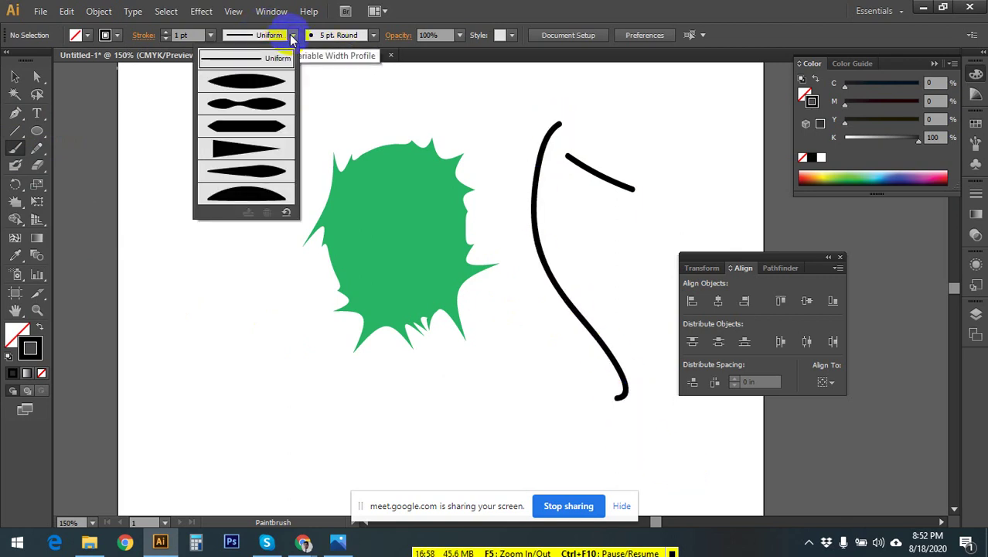
left_click(244, 104)
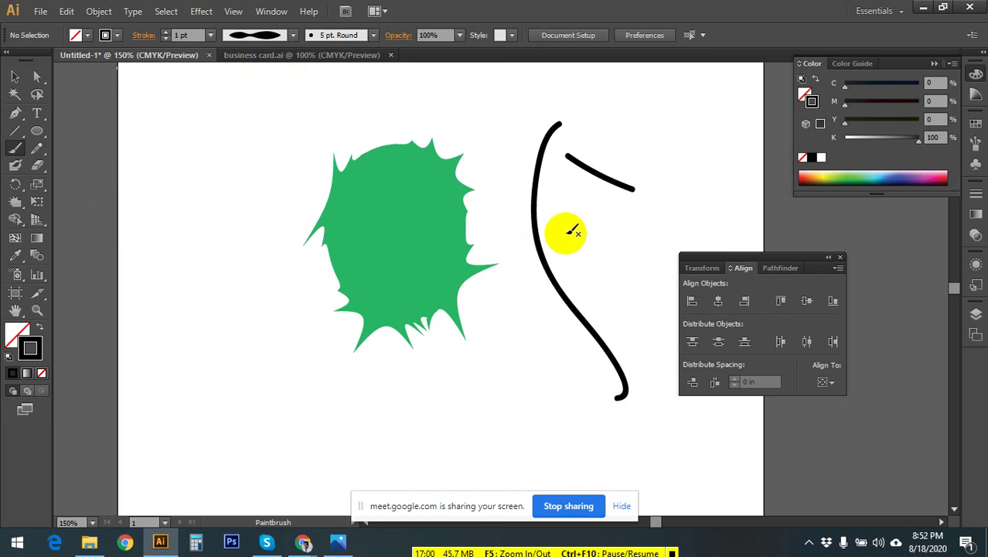
left_click_drag(195, 139, 492, 115)
left_click(15, 76)
left_click(426, 120)
left_click(426, 120)
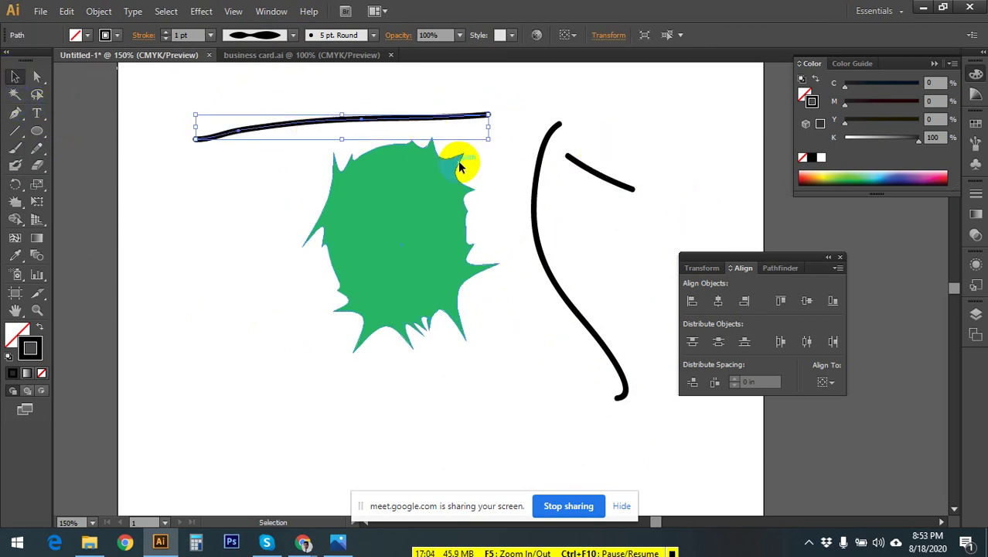
- Delete the three brush strokes around the green shape
key("Delete")
left_click(542, 166)
key("Delete")
left_click(576, 163)
key("Delete")
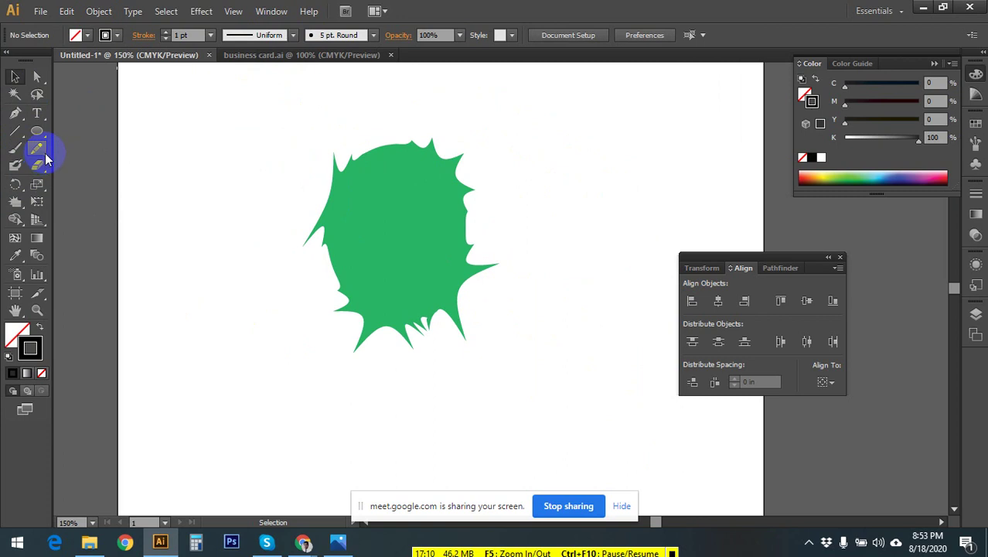
- Draw an open freehand loop to the left of the green shape with the Pencil tool and delete it
mouse_move(45, 157)
left_mouse_down()
mouse_move(89, 147)
mouse_move(94, 162)
mouse_move(103, 147)
mouse_move(250, 113)
mouse_move(323, 226)
mouse_move(176, 194)
left_mouse_up()
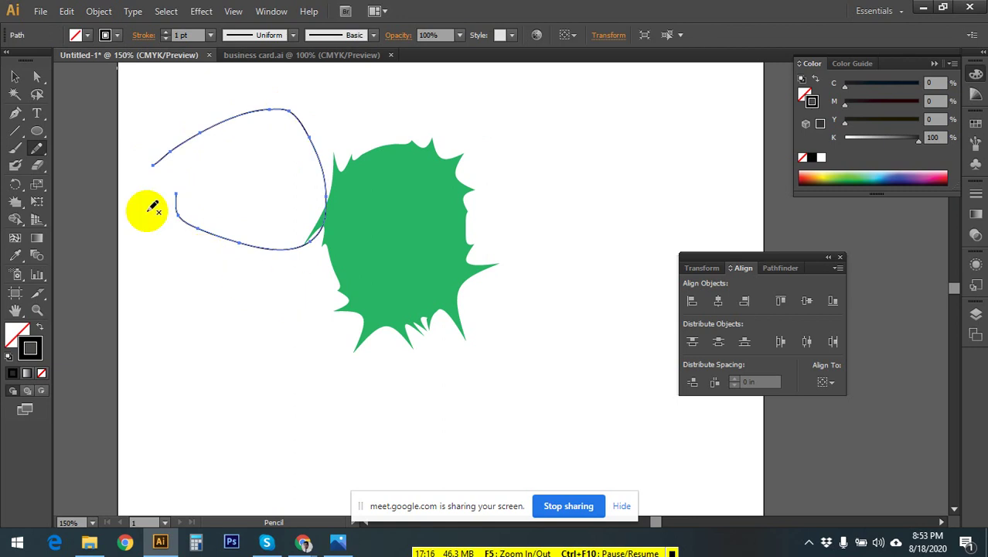
left_click(14, 77)
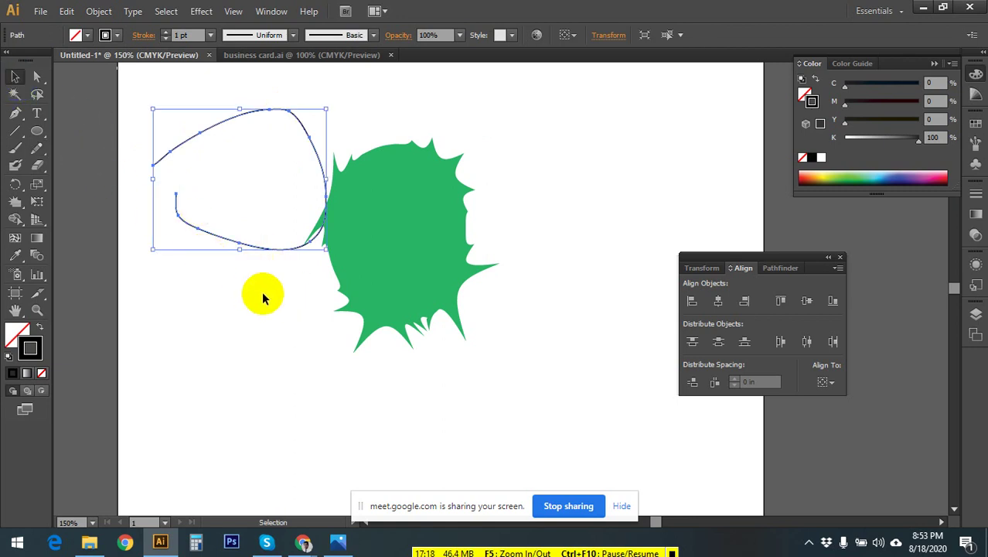
key("Delete")
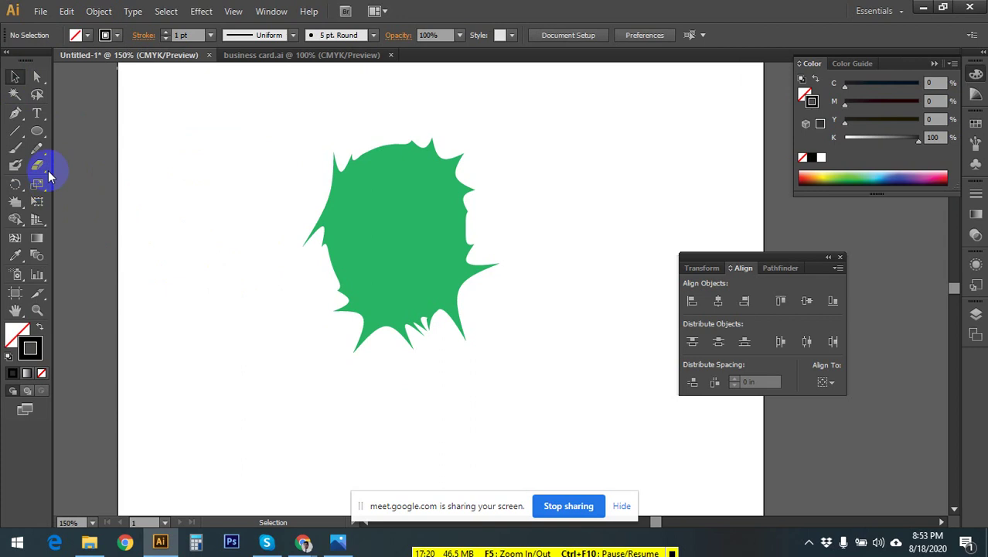
- Delete the green spiky shape from the artboard
mouse_move(40, 170)
left_mouse_down()
mouse_move(105, 169)
mouse_move(91, 188)
mouse_move(68, 164)
mouse_move(88, 198)
mouse_move(106, 184)
mouse_move(18, 75)
mouse_move(230, 181)
left_mouse_up()
left_click(15, 76)
left_click(410, 260)
key("Delete")
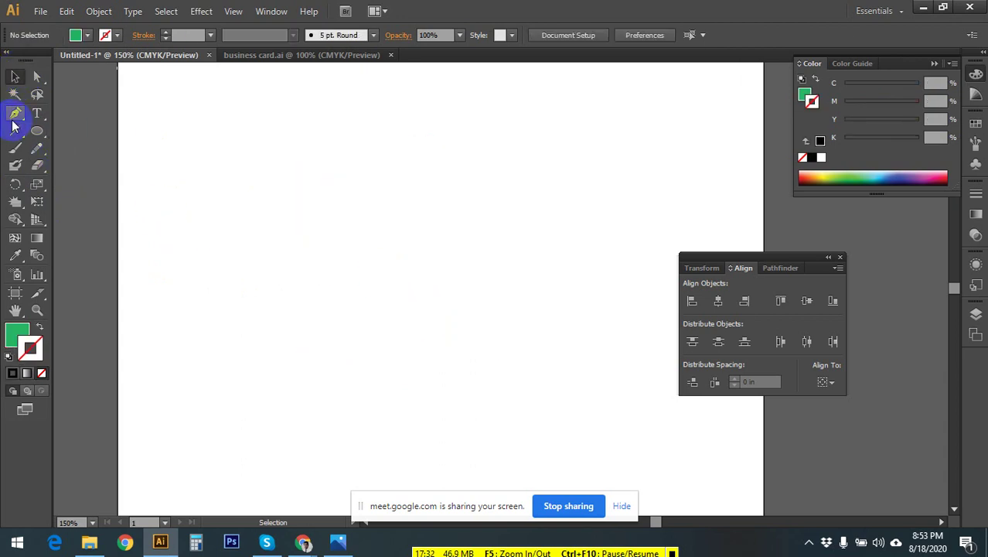
- Draw a rectangle in the middle of the artboard and swap its fill and stroke to leave only a green outline
left_click_drag(36, 133, 81, 130)
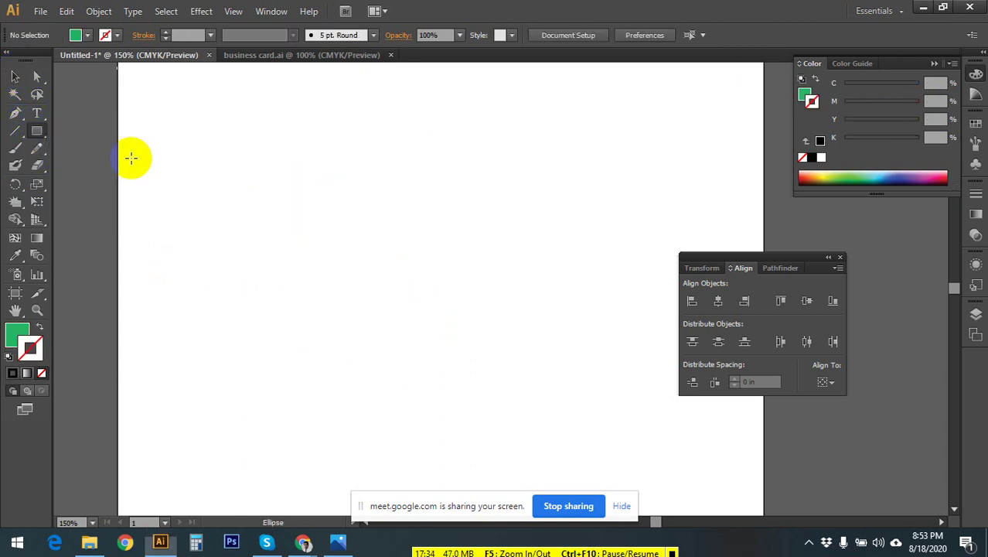
left_click_drag(287, 188, 570, 358)
left_click(15, 77)
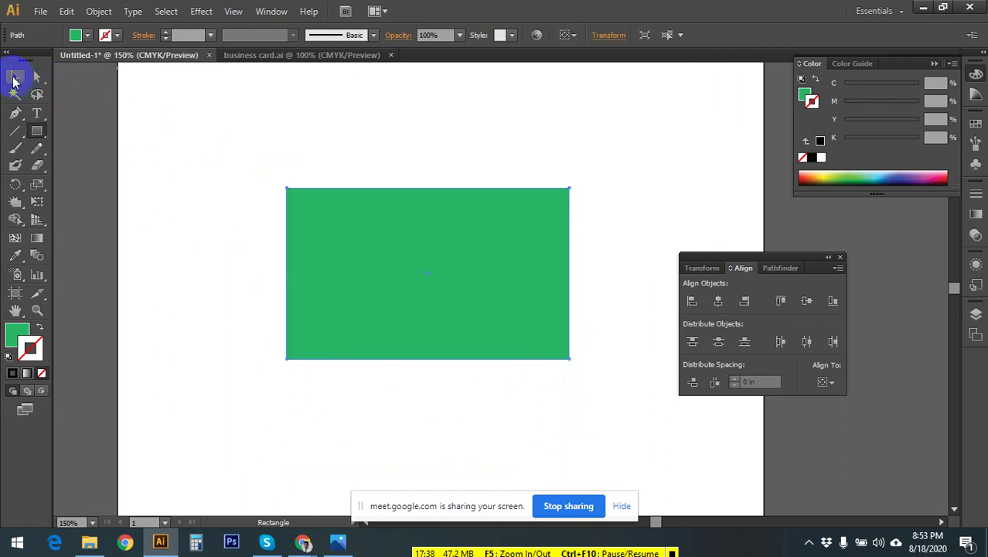
left_click(43, 328)
left_click(219, 259)
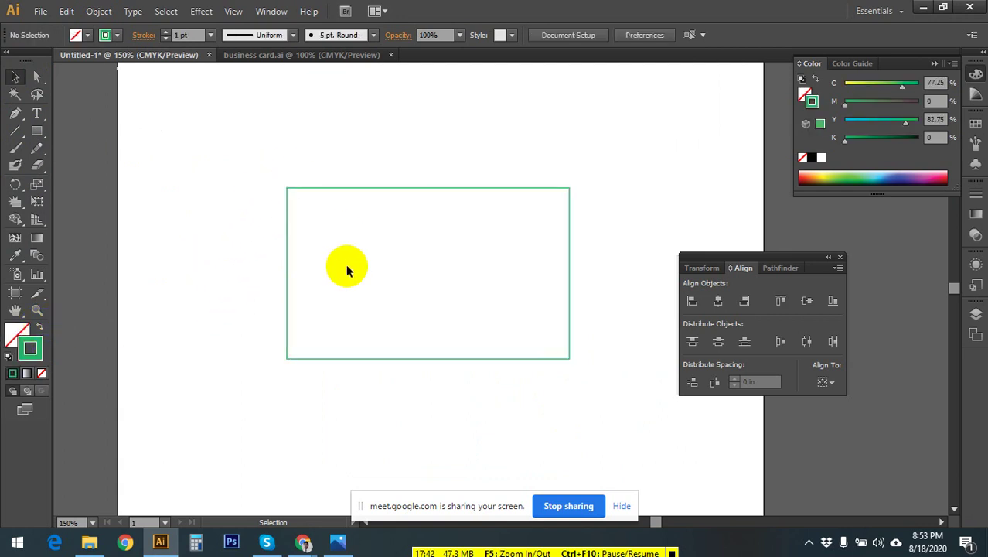
- Cut the rectangle's outline at its upper-left and lower-right corners with the Scissors tool
left_click_drag(300, 161, 415, 276)
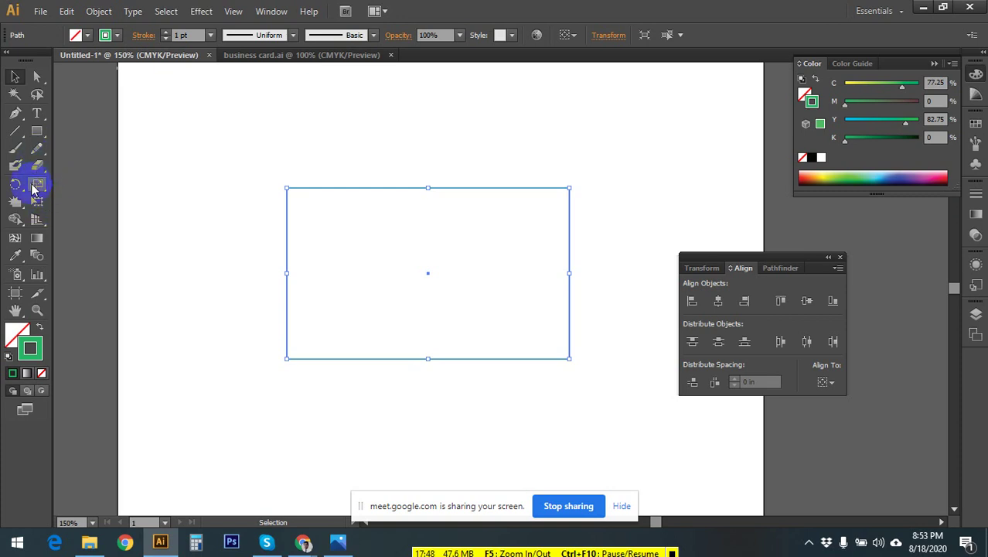
mouse_move(37, 165)
left_mouse_down()
mouse_move(69, 184)
mouse_move(106, 182)
left_mouse_up()
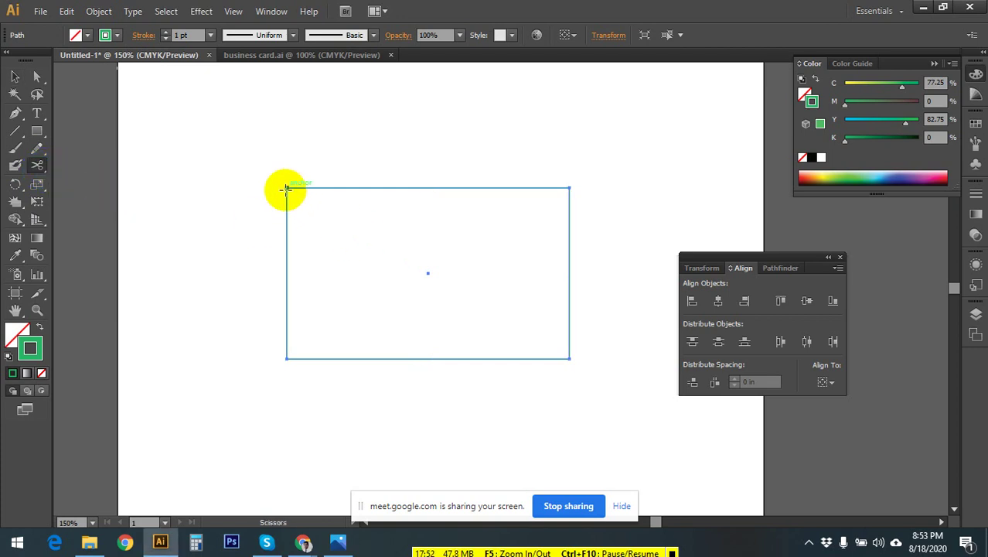
left_click(286, 186)
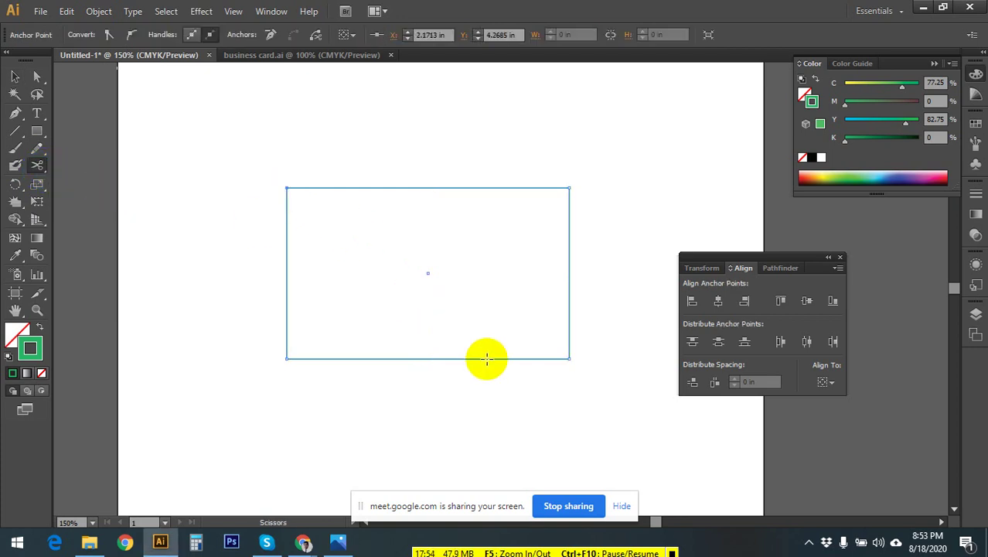
left_click(568, 358)
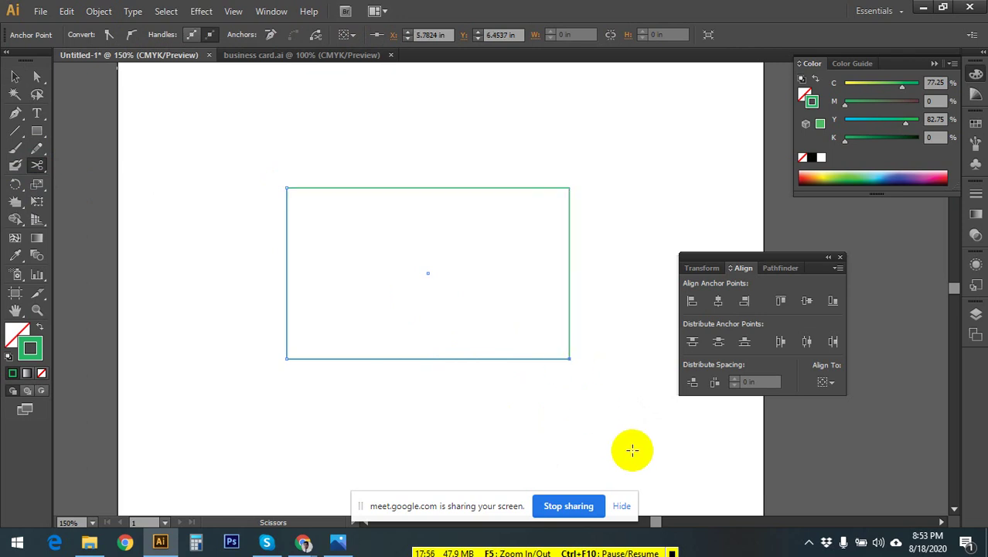
left_click(15, 77)
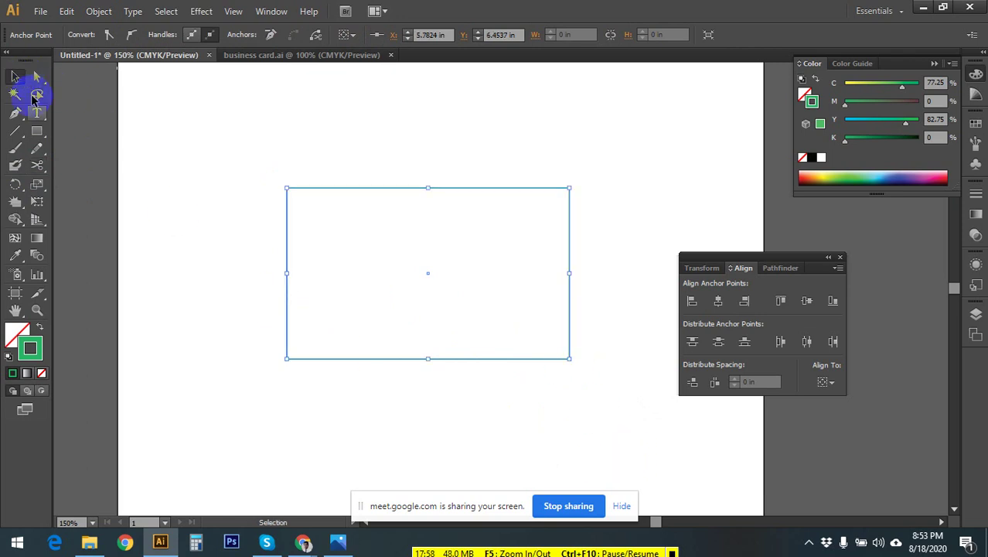
- Move the lower-left half of the cut rectangle down and slightly to the left, away from the other half, and undo the move
left_click(152, 188)
left_click(388, 358)
left_click_drag(389, 358, 378, 412)
left_click(605, 425)
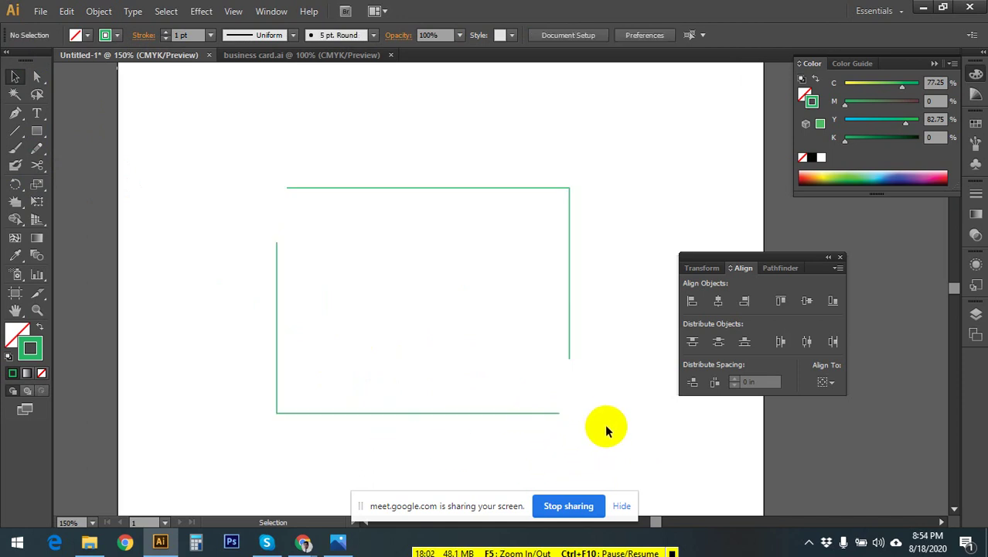
key("ctrl+z")
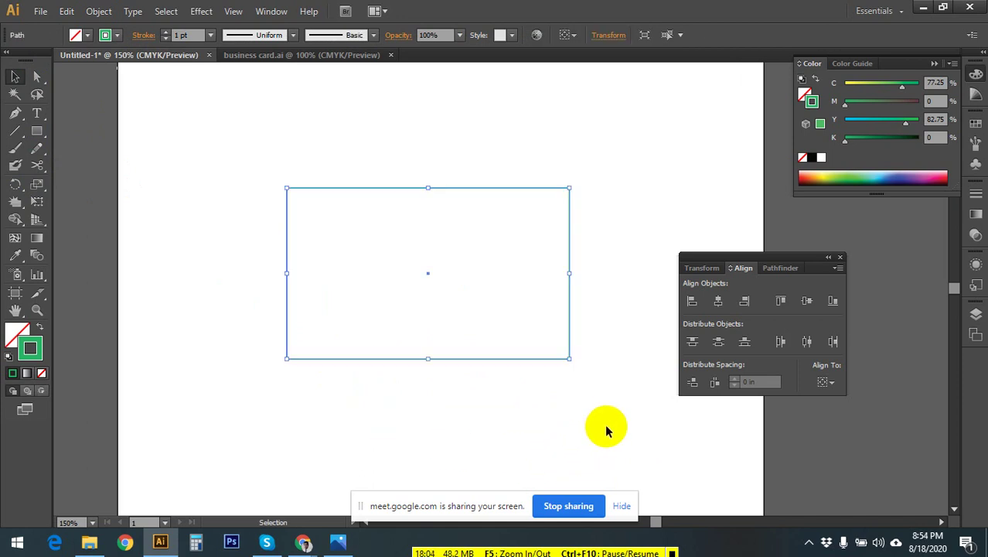
- Select both cut pieces, restore the rectangle to one continuous path and select it
left_click(287, 384)
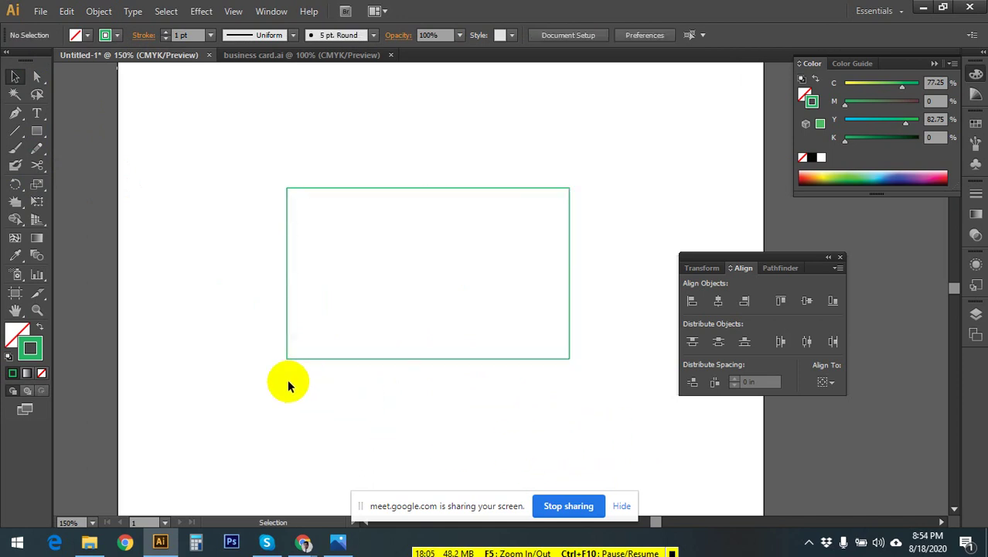
left_click(431, 190)
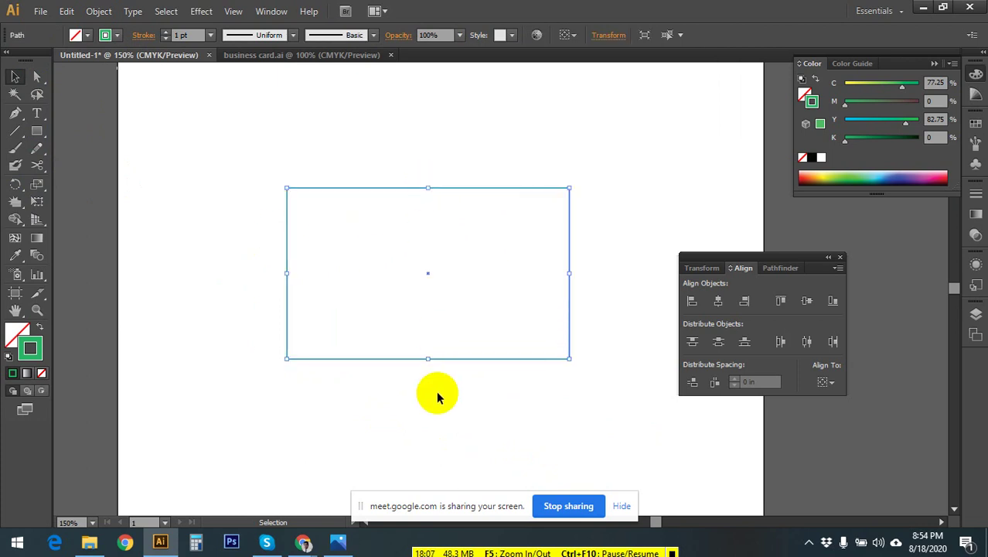
left_click(219, 292)
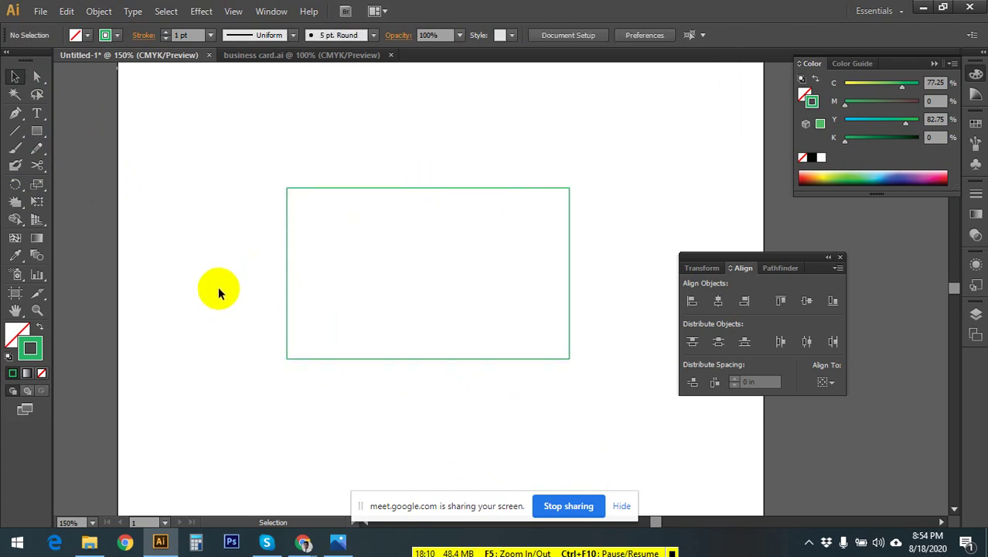
left_click_drag(249, 341, 385, 207)
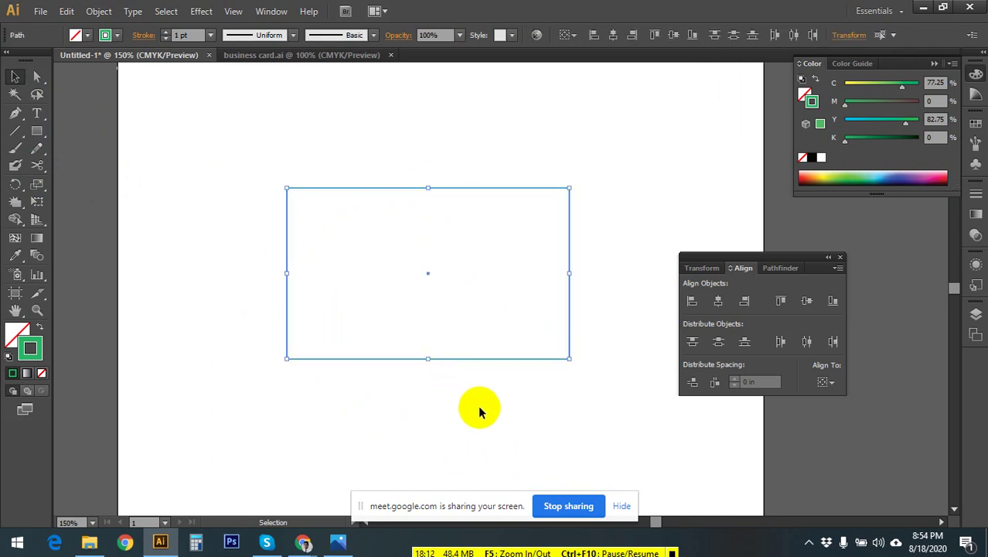
key("a")
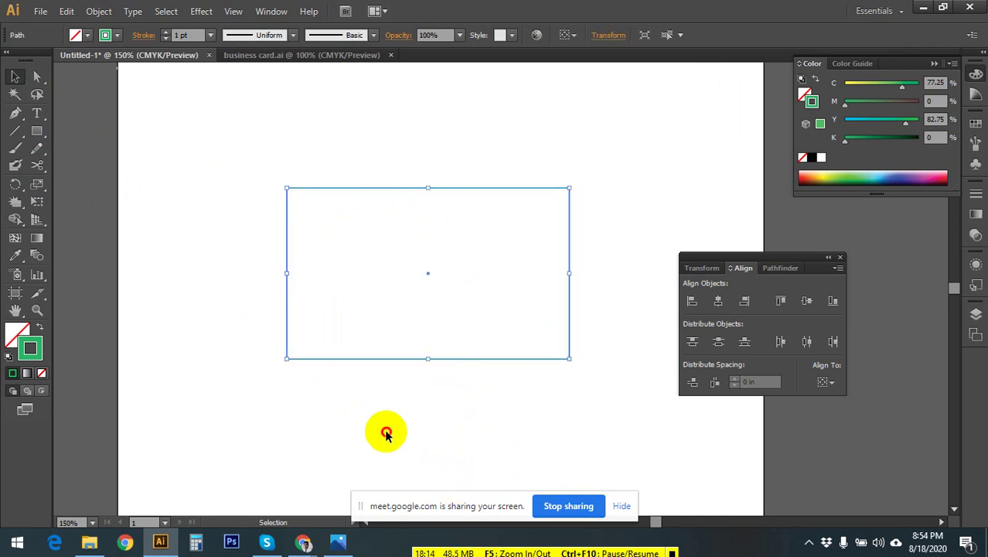
left_click(447, 353)
key("v")
left_click(448, 358)
left_click(392, 351)
left_click_drag(341, 145, 414, 223)
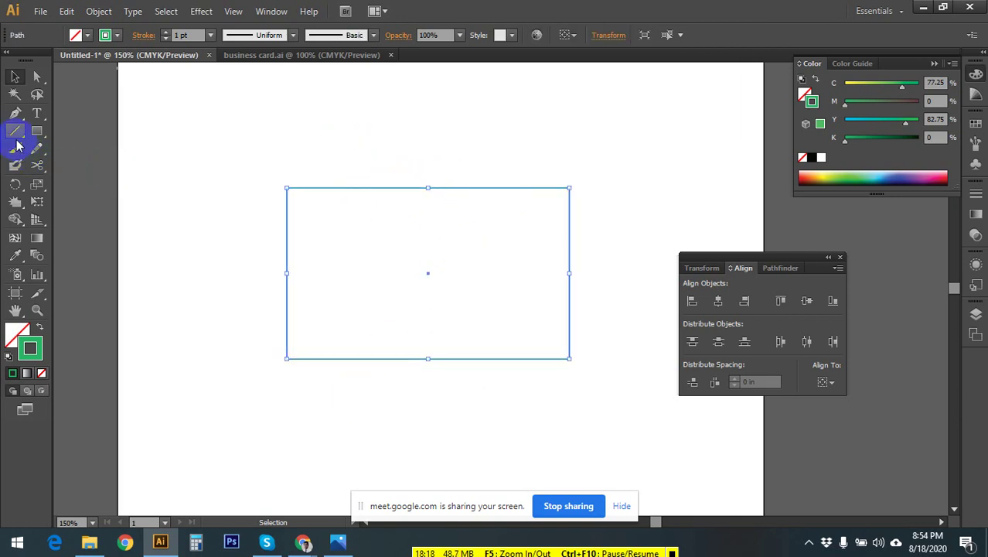
- Add two anchor points to the rectangle's upper edge, at about X 3.48 in and X 4.46 in
left_click_drag(16, 113, 108, 133)
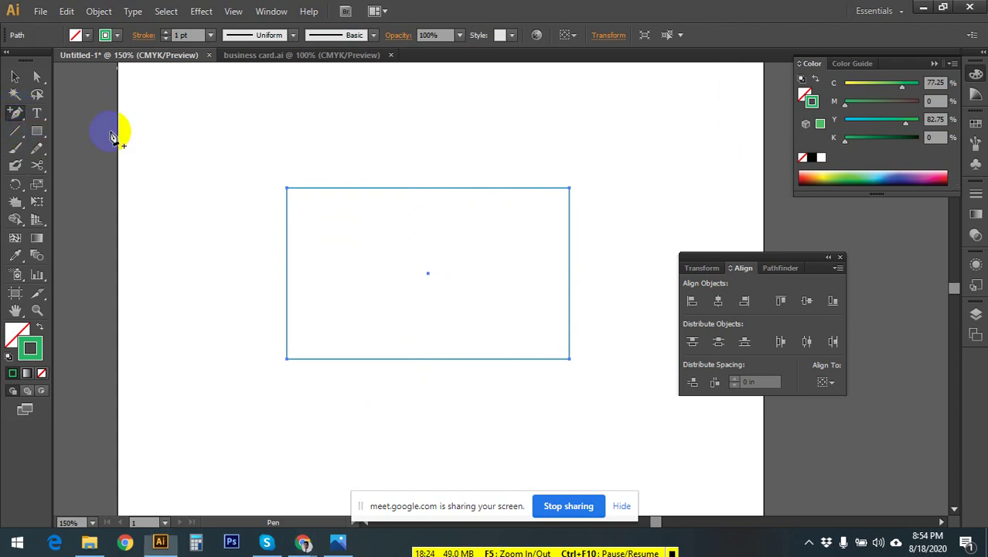
left_click(389, 188)
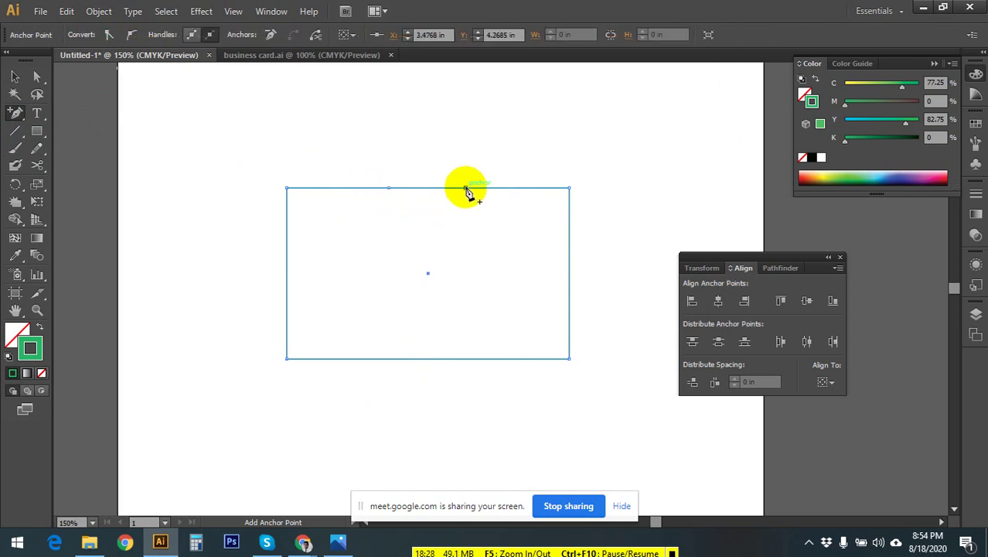
left_click(465, 188)
- Cut the rectangle at the two added anchor points with the Scissors tool and delete the segment between them
left_click(36, 149)
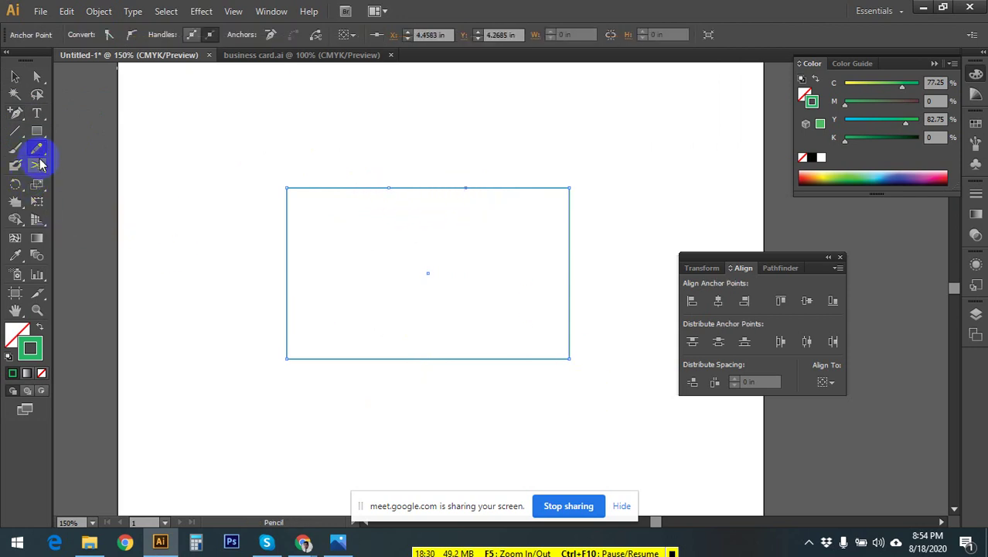
left_click(36, 165)
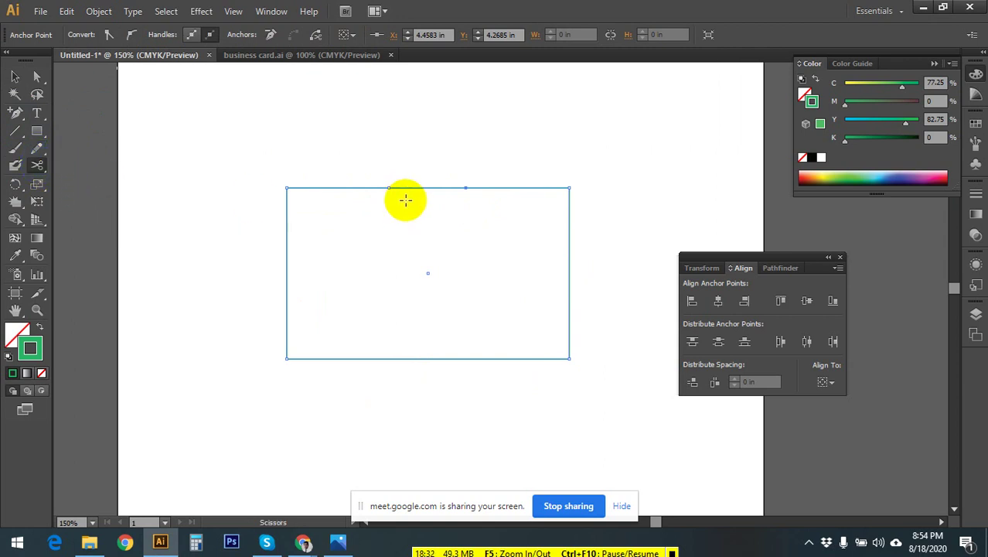
left_click(389, 188)
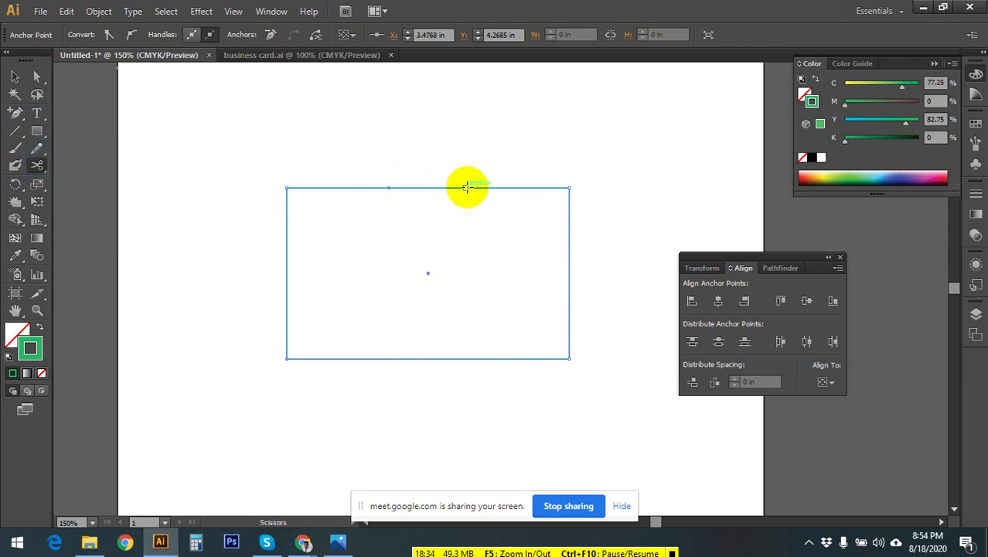
left_click(467, 187)
left_click(15, 77)
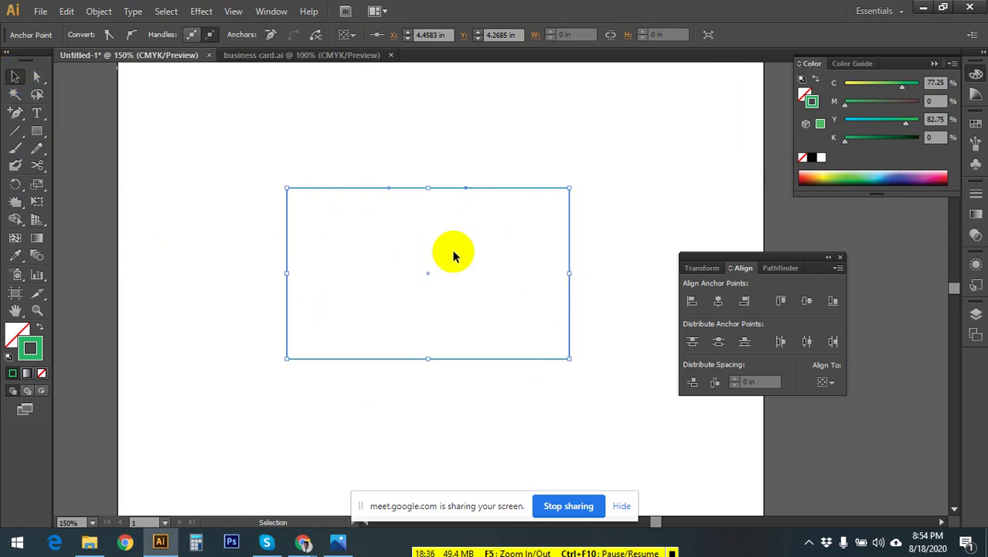
left_click(453, 256)
left_click(434, 188)
key("Delete")
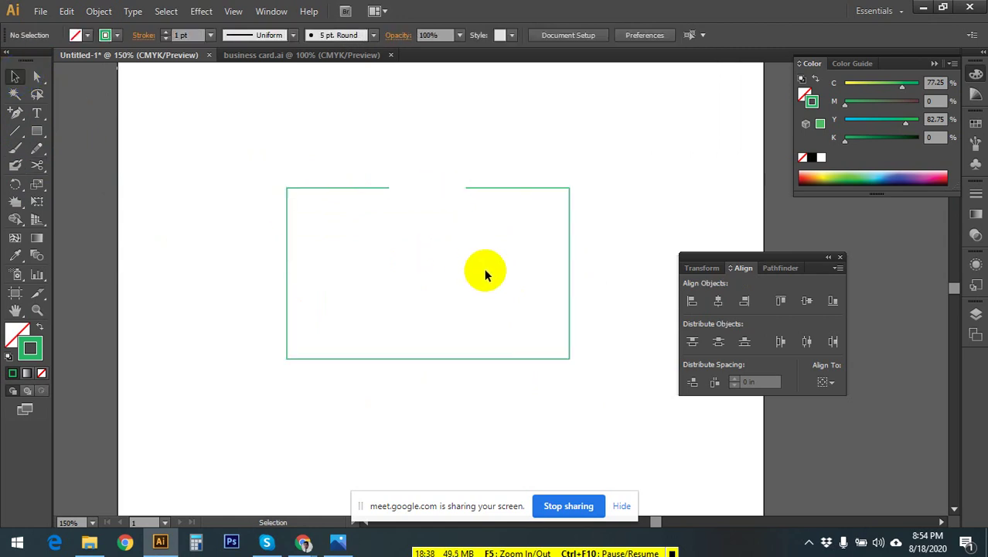
- Switch to the Google Meet window in Chrome, admit the waiting participant and return to Illustrator
mouse_move(306, 540)
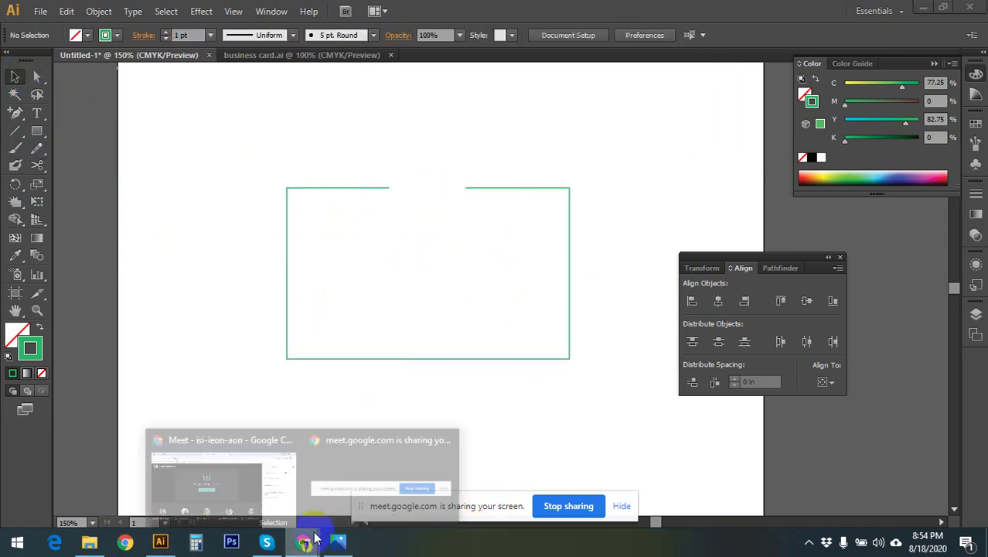
left_click(207, 479)
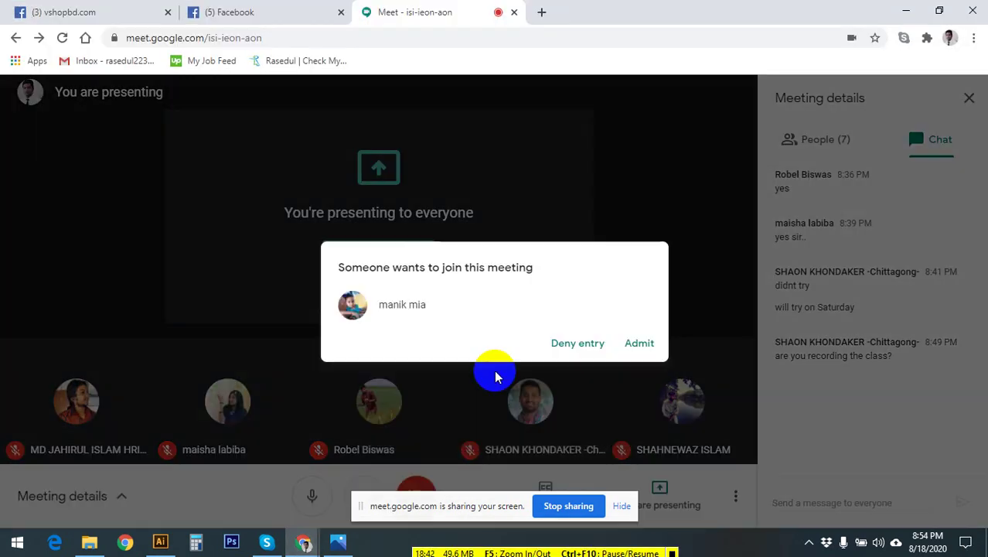
left_click(641, 375)
left_click(639, 344)
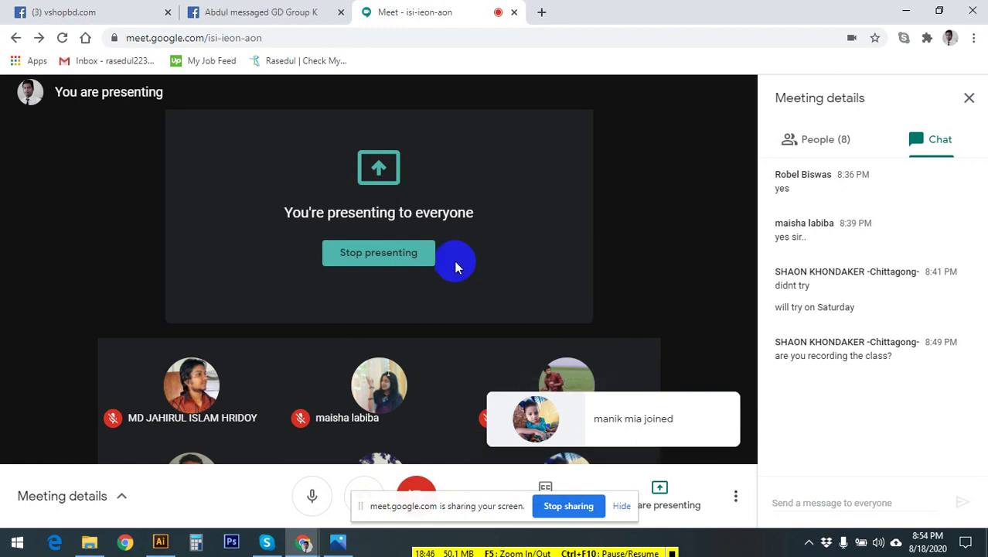
left_click(908, 11)
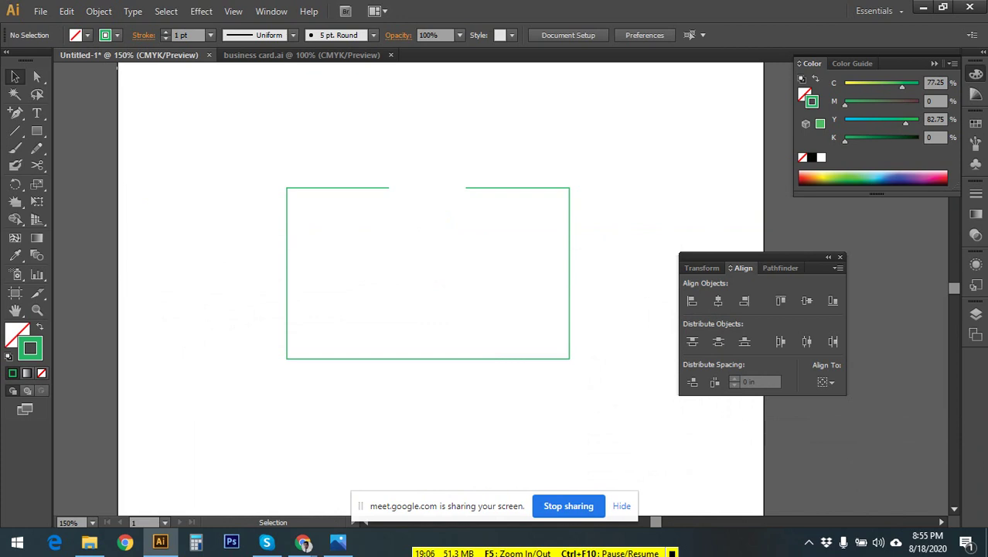
- Delete the rectangle with the gap in its upper edge
left_click(486, 188)
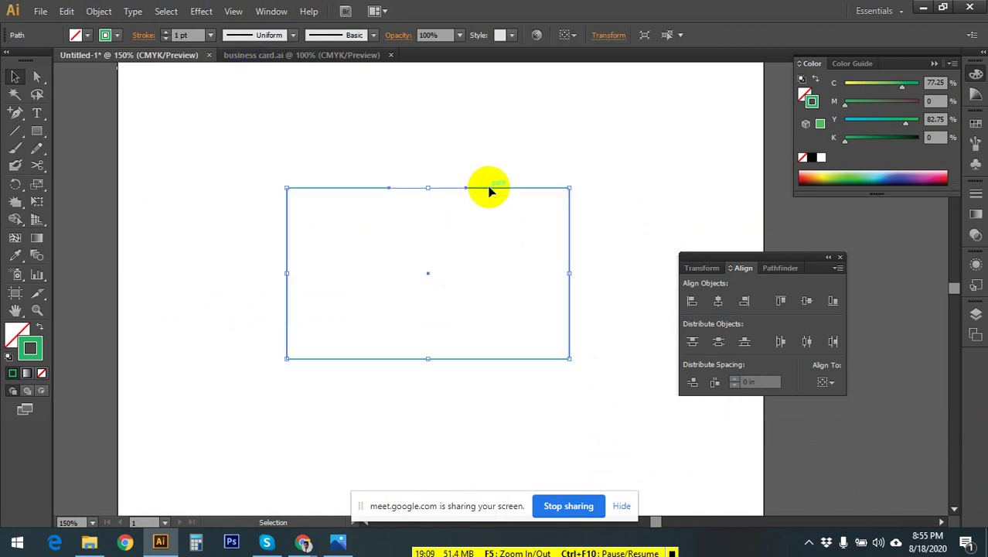
left_click(276, 260)
left_click_drag(227, 128, 309, 203)
key("Delete")
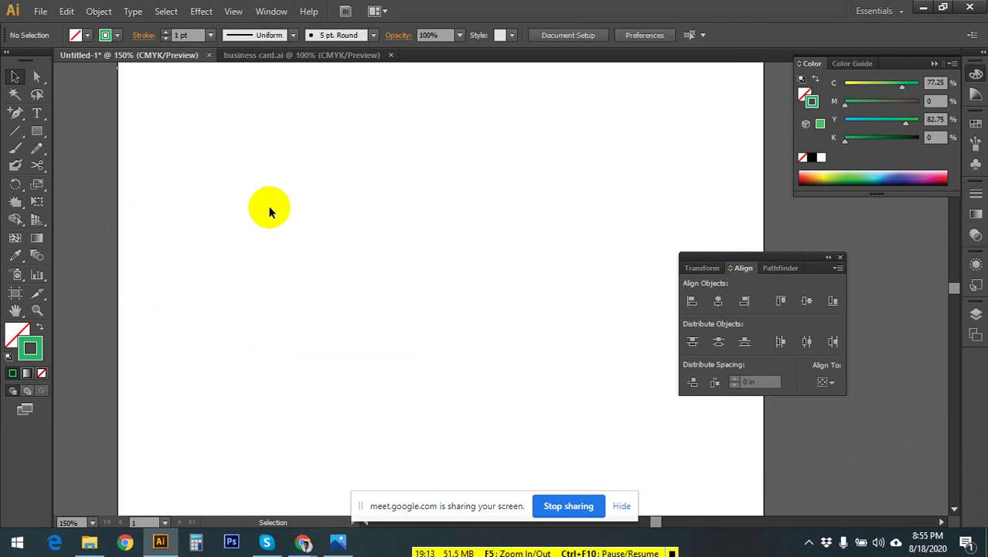
- Draw a new, larger unfilled rectangle with a green outline in the middle of the artboard and select it
left_click(37, 131)
left_click_drag(288, 154, 588, 355)
left_click(9, 80)
left_click_drag(17, 111, 50, 118)
left_click(15, 77)
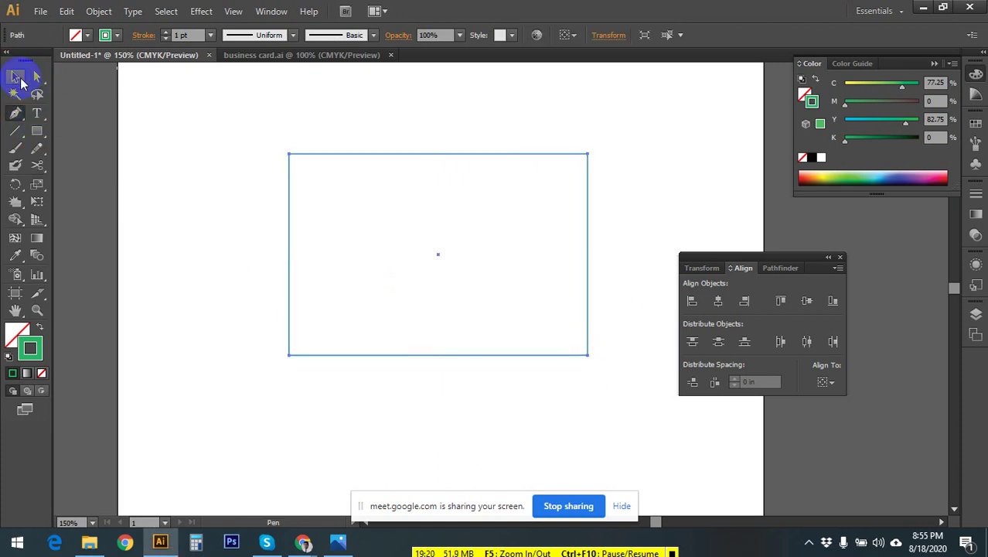
left_click_drag(249, 159, 453, 267)
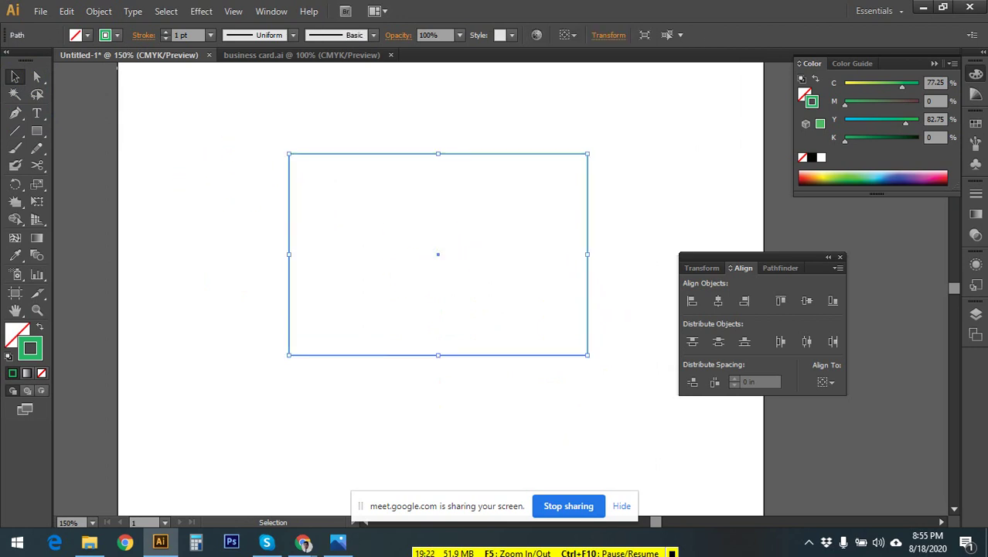
- Cut the new rectangle's outline at its upper-left and lower-right corners with the Scissors tool
left_click(39, 175)
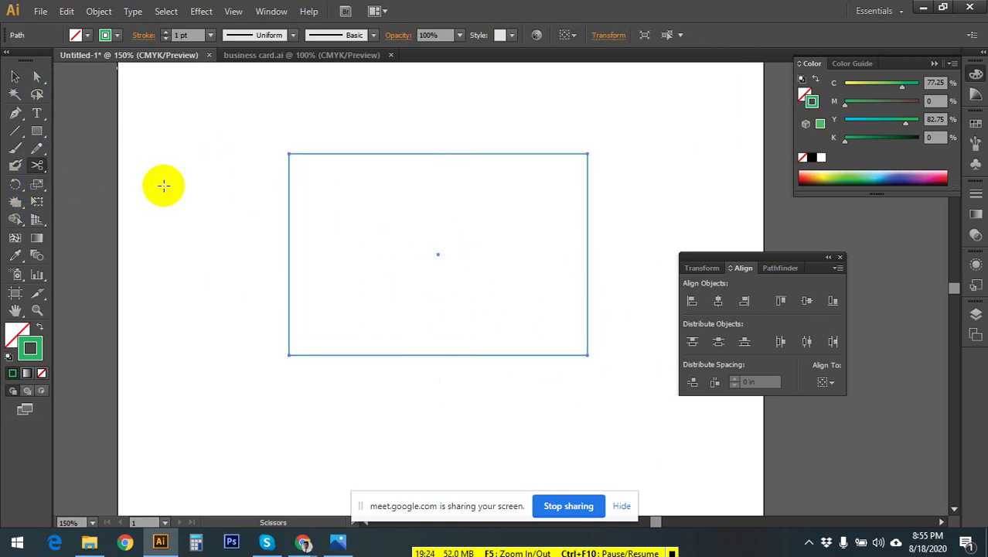
left_click(289, 153)
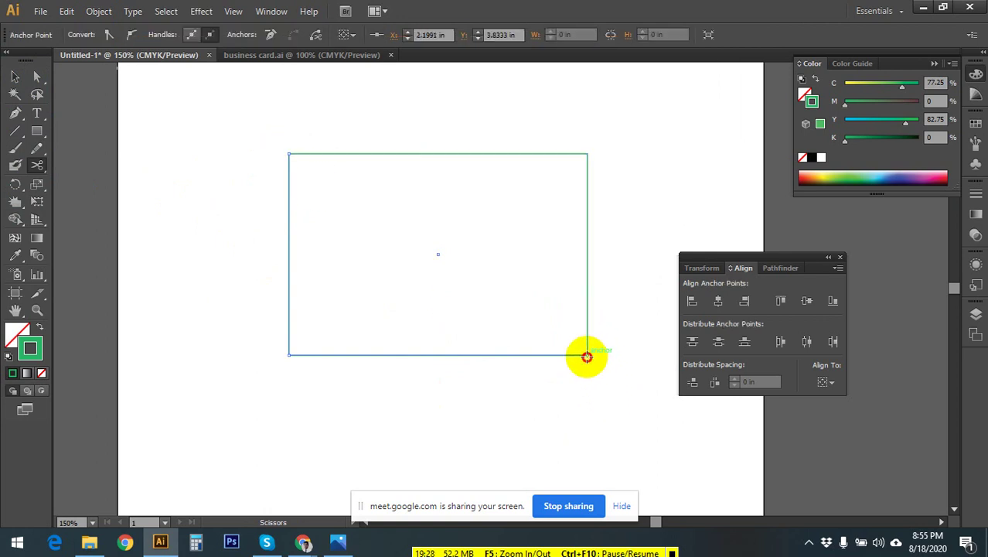
left_click(15, 77)
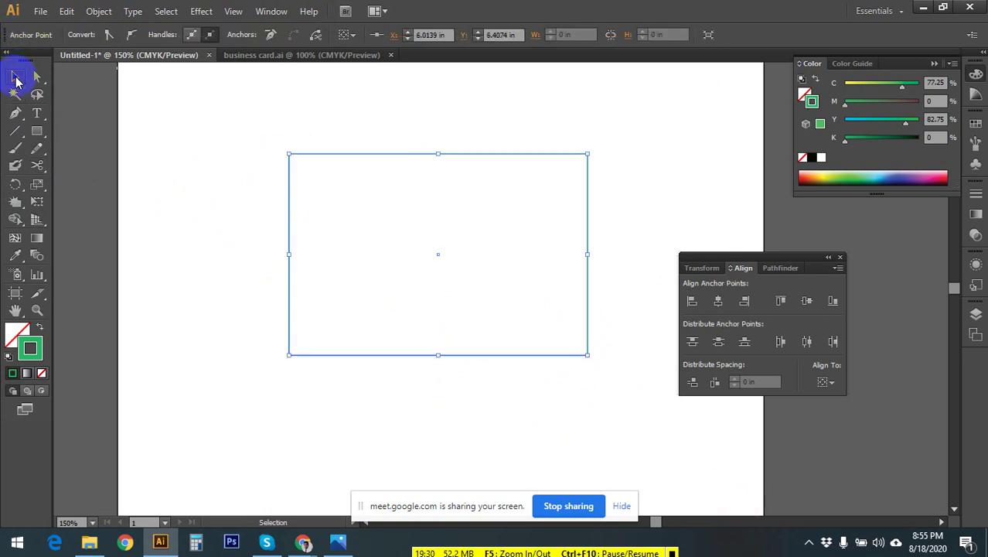
- Round the corner of the rectangle's upper-right half with a Round Corners effect of 0.25 in radius
left_click(215, 140)
left_click(588, 164)
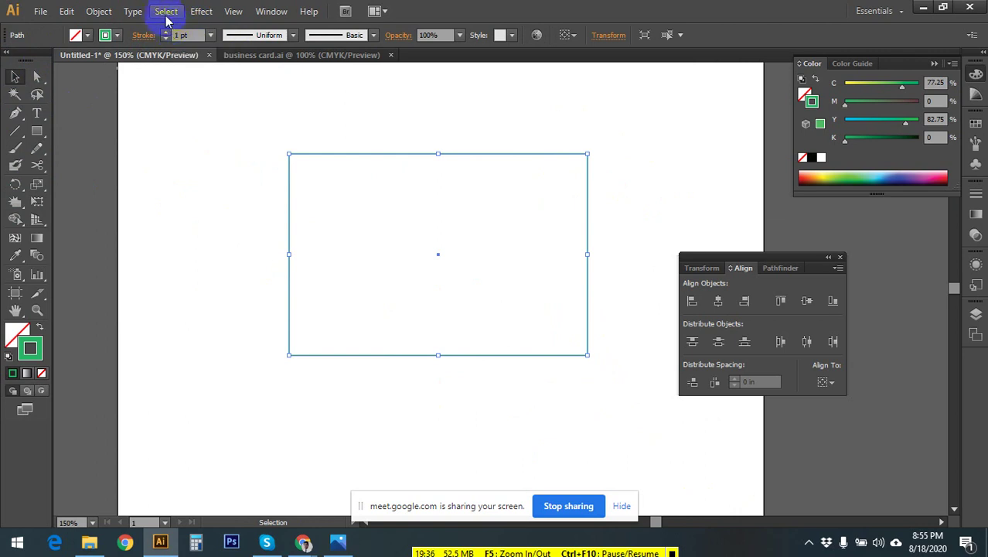
left_click(204, 12)
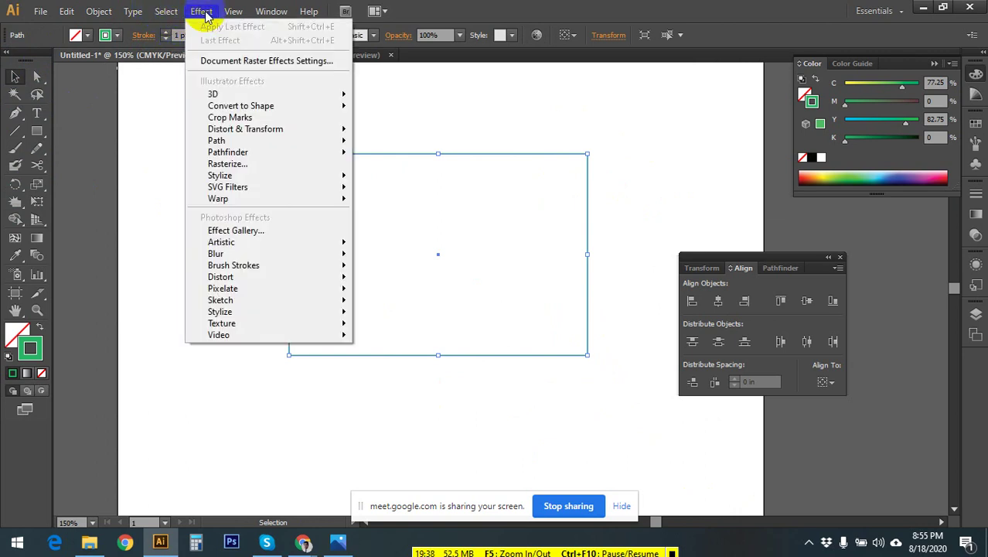
mouse_move(250, 181)
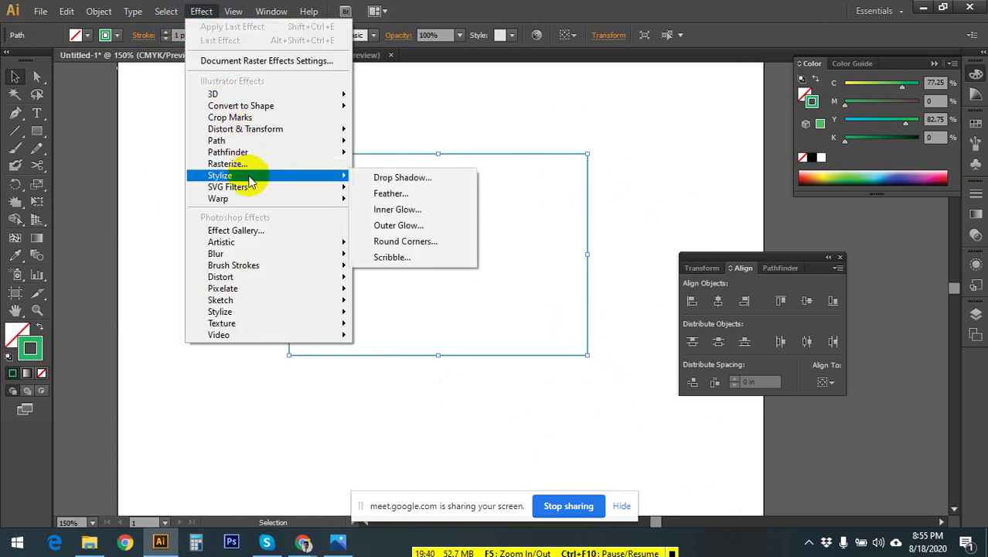
left_click(405, 241)
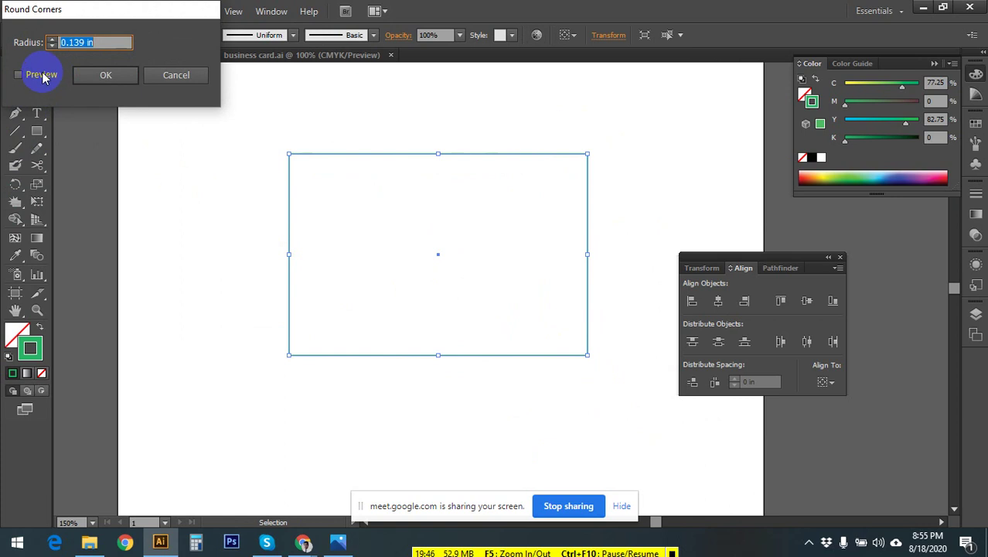
left_click(51, 43)
left_click(106, 75)
- Apply the Round Corners effect with a 0.25 in radius and preview on to the rectangle's lower-left half
left_click_drag(341, 391, 263, 338)
left_click(201, 11)
mouse_move(352, 176)
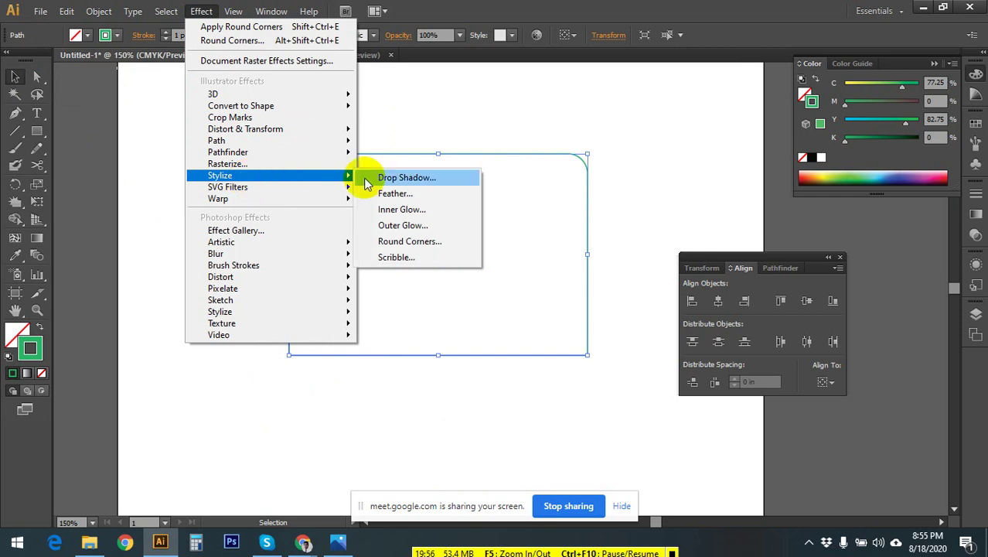
left_click(414, 240)
left_click(34, 74)
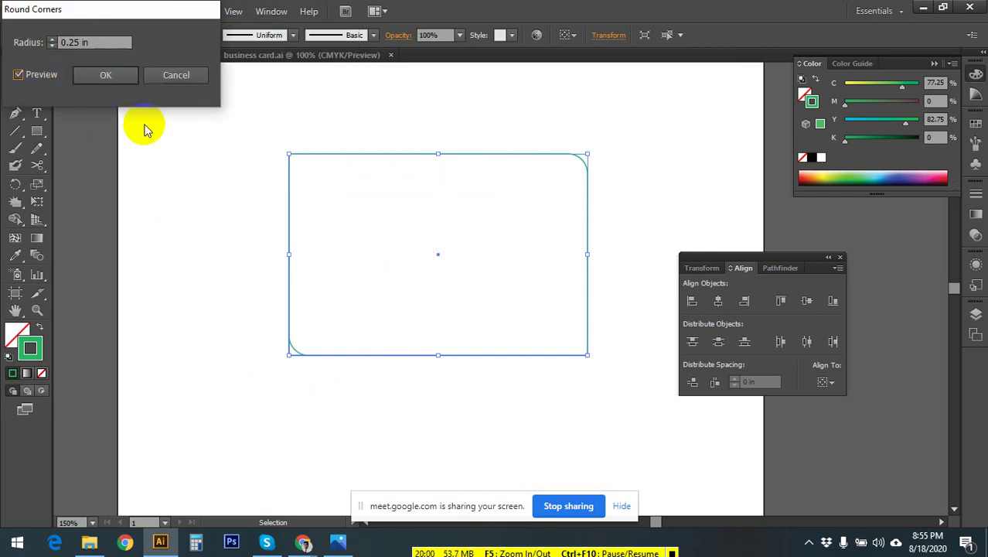
left_click(119, 78)
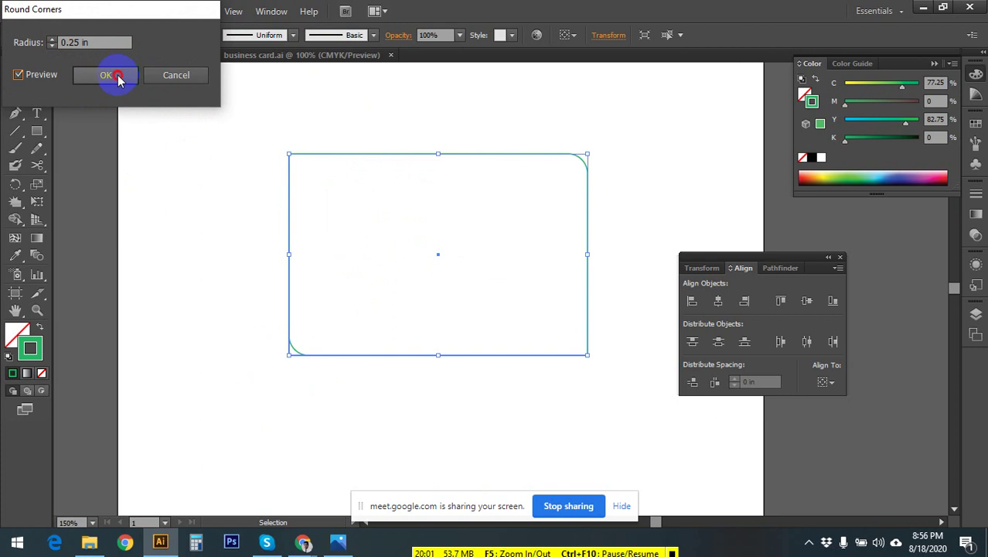
- Pull the upper-right half of the rectangle away from the lower-left half and undo the move
left_click(324, 379)
left_click_drag(254, 121, 154, 205)
left_click(328, 158)
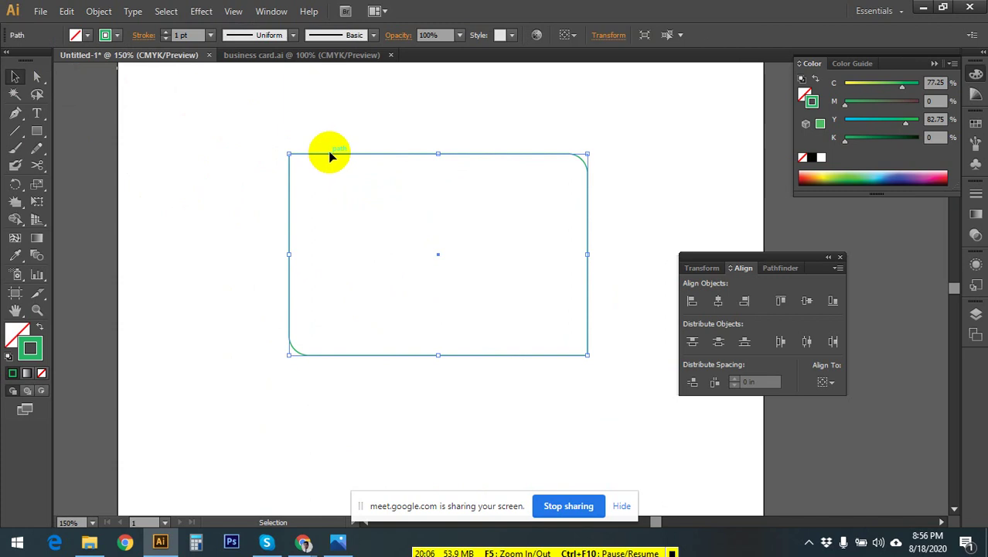
left_click_drag(328, 159, 360, 126)
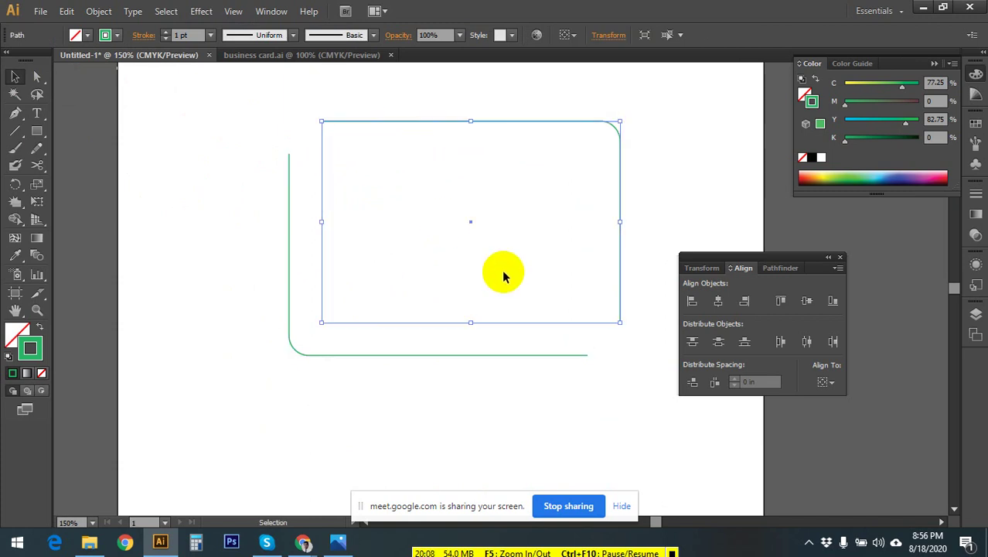
- Select both halves of the rectangle and expand their appearance
left_click_drag(254, 126, 595, 408)
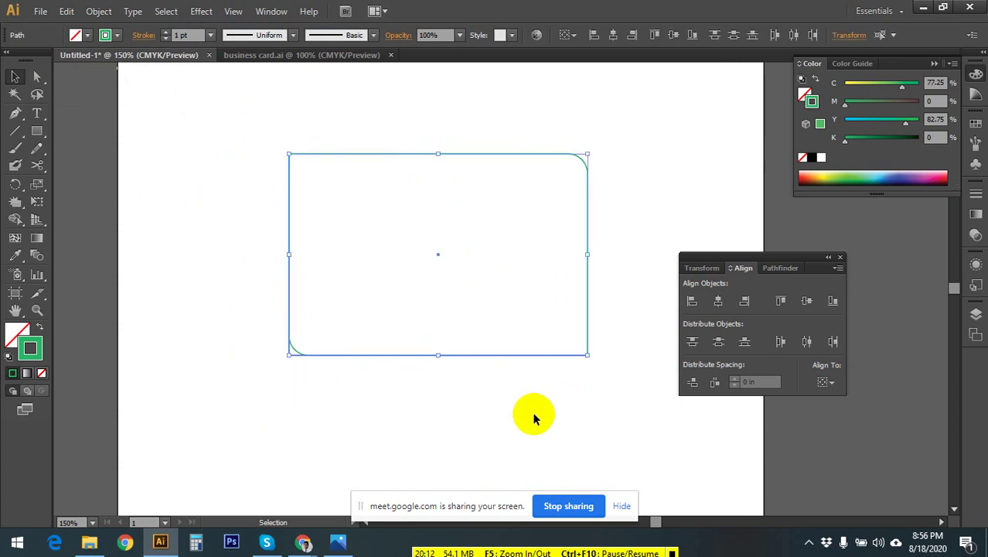
left_click(97, 11)
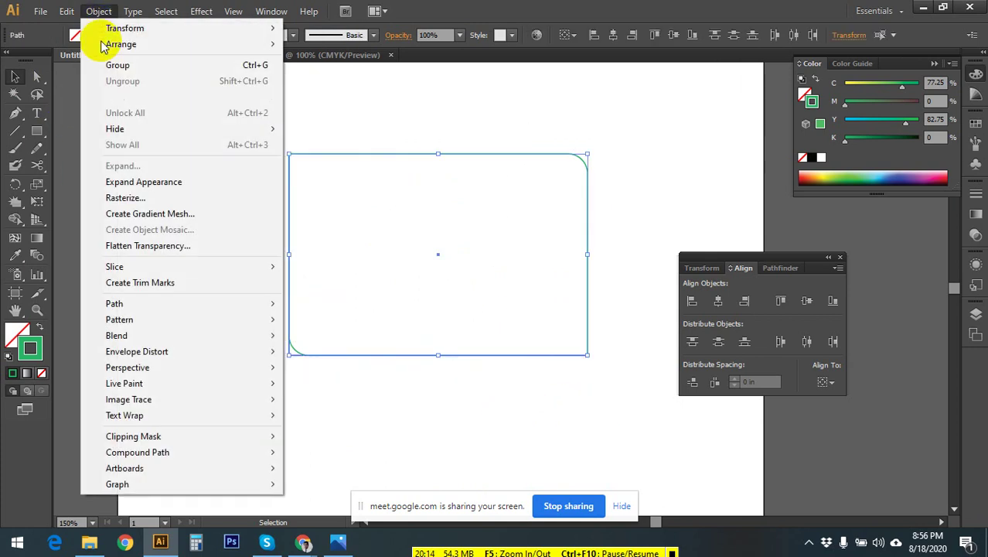
left_click(174, 182)
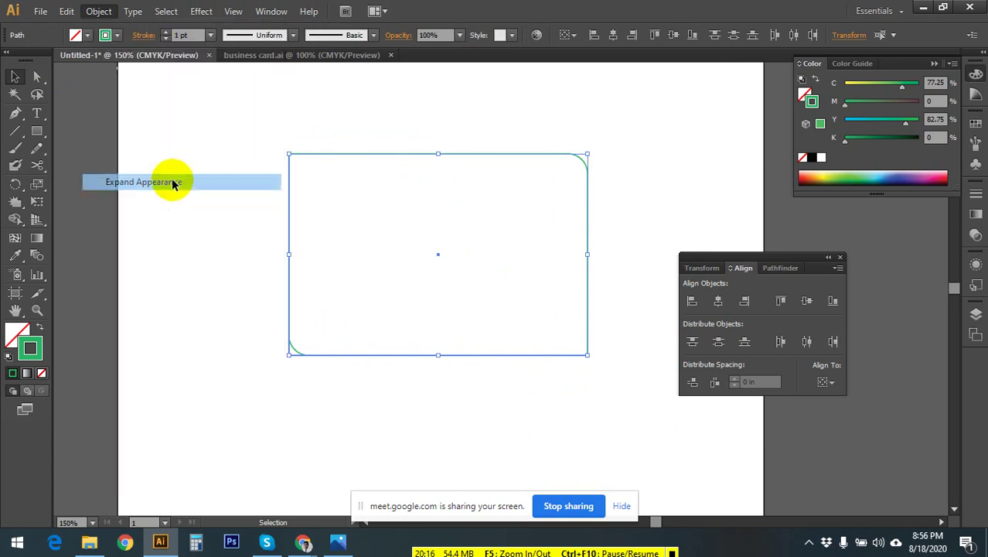
- Join the two halves into one path and move the joined shape slightly to the left on the artboard
left_click(97, 11)
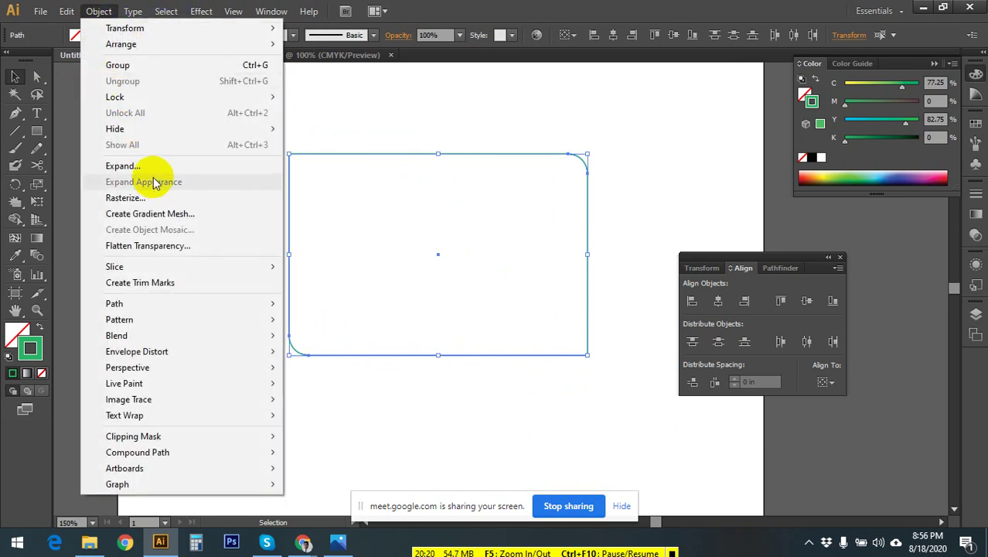
mouse_move(146, 305)
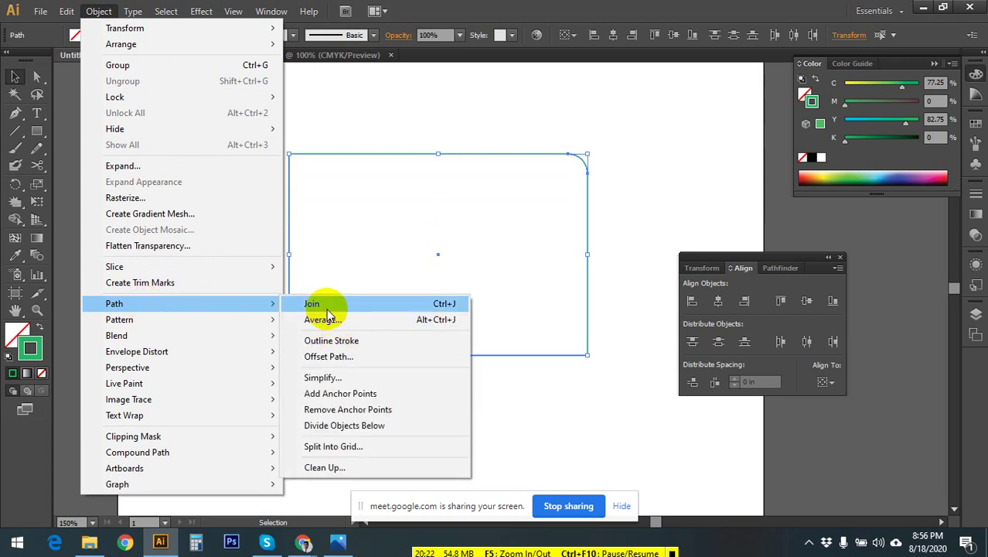
left_click(326, 307)
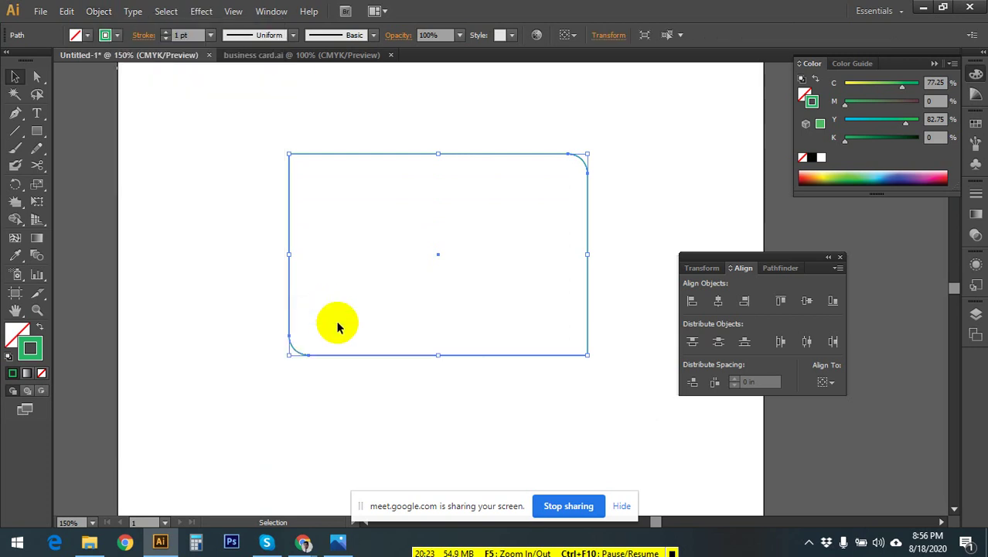
left_click(317, 408)
left_click(551, 357)
left_click_drag(551, 358, 520, 376)
left_click(98, 11)
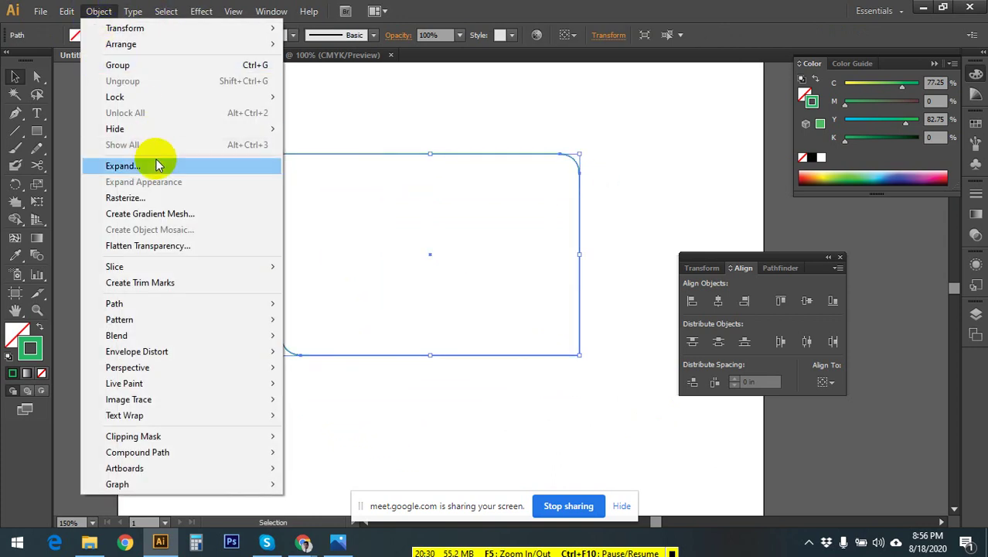
mouse_move(158, 304)
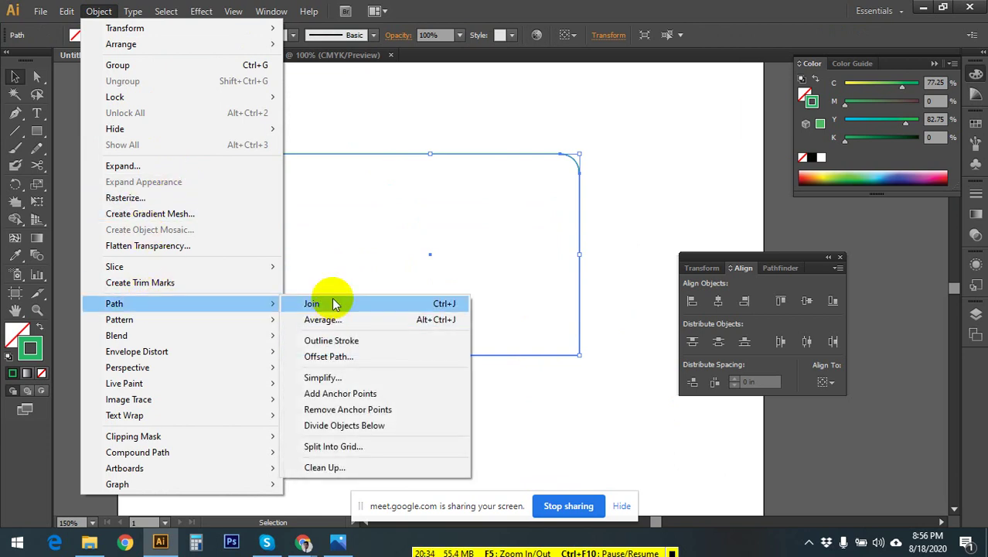
left_click(617, 135)
left_click(231, 138)
left_click_drag(230, 138, 607, 414)
left_click(526, 379)
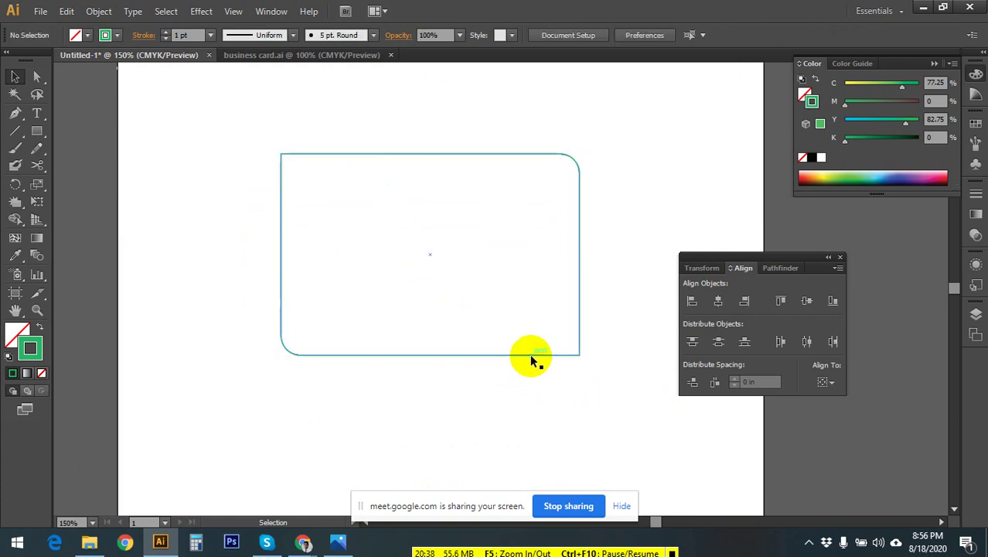
- Swap the joined shape's fill and stroke to give it a solid green fill without an outline, and deselect it
left_click(530, 355)
left_click(41, 326)
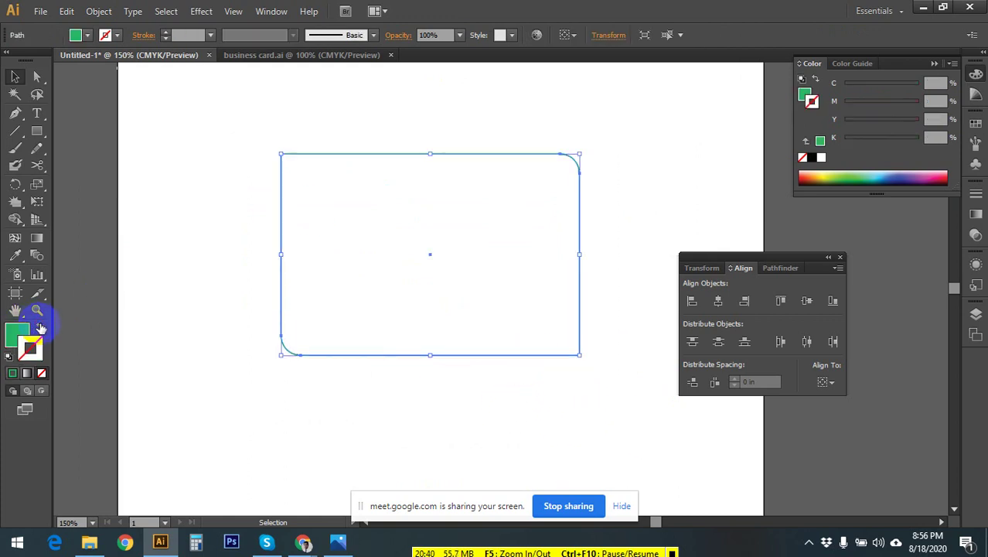
left_click(638, 446)
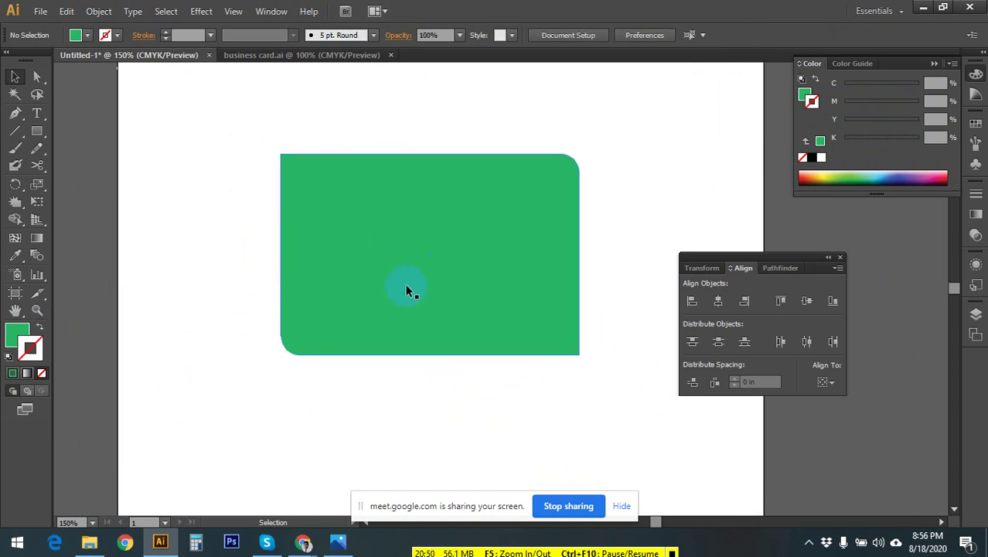
- Give the green shape a white-to-black linear gradient fill and a green outline
left_click(415, 256)
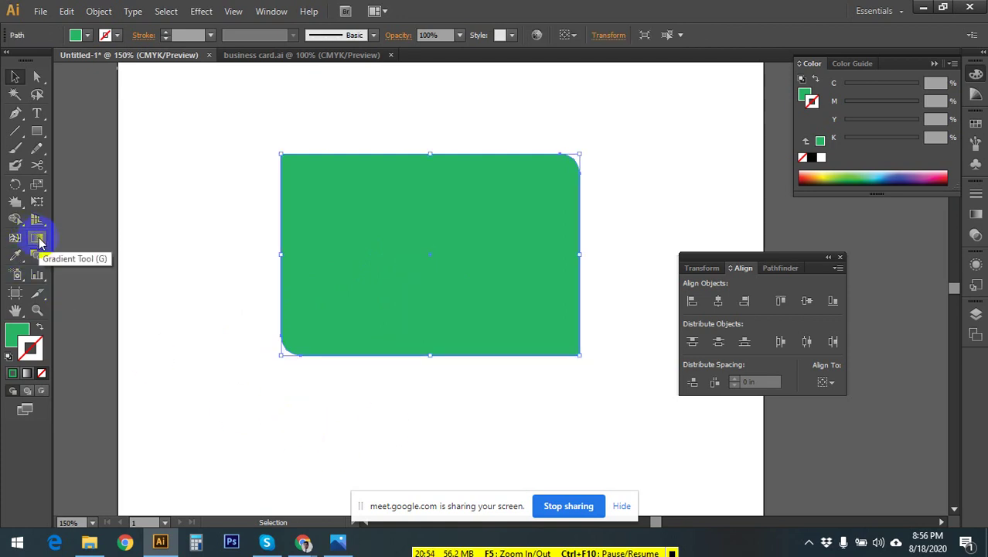
left_click(39, 242)
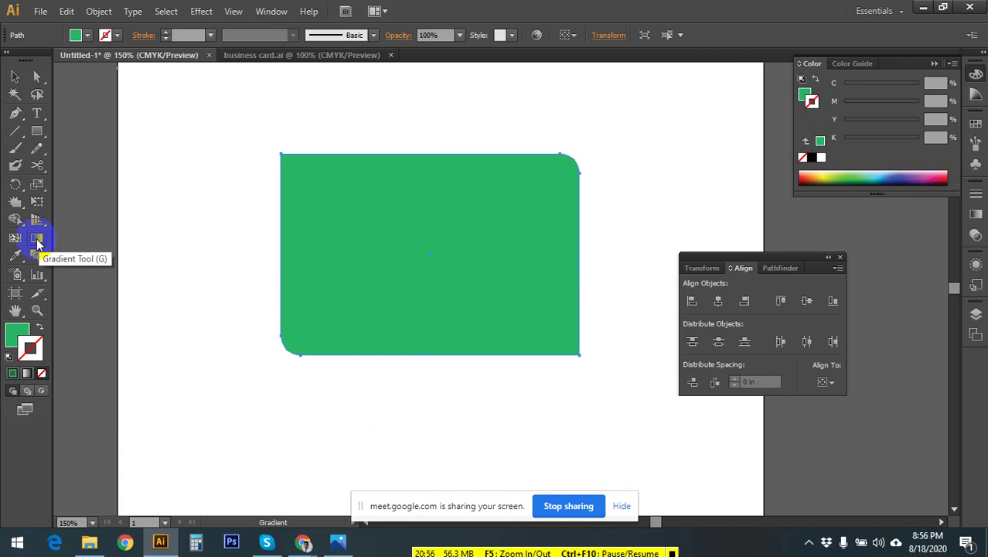
left_click(976, 216)
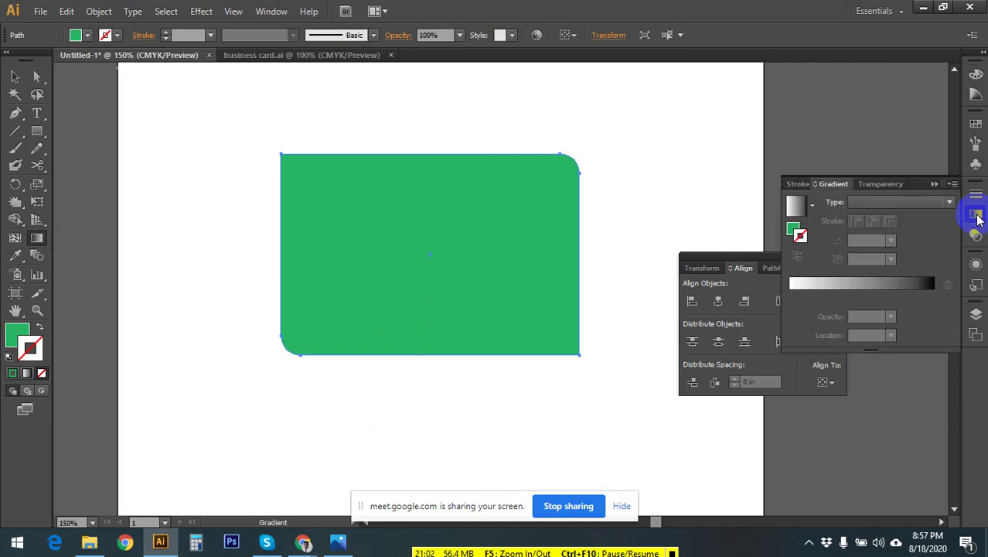
left_click(855, 286)
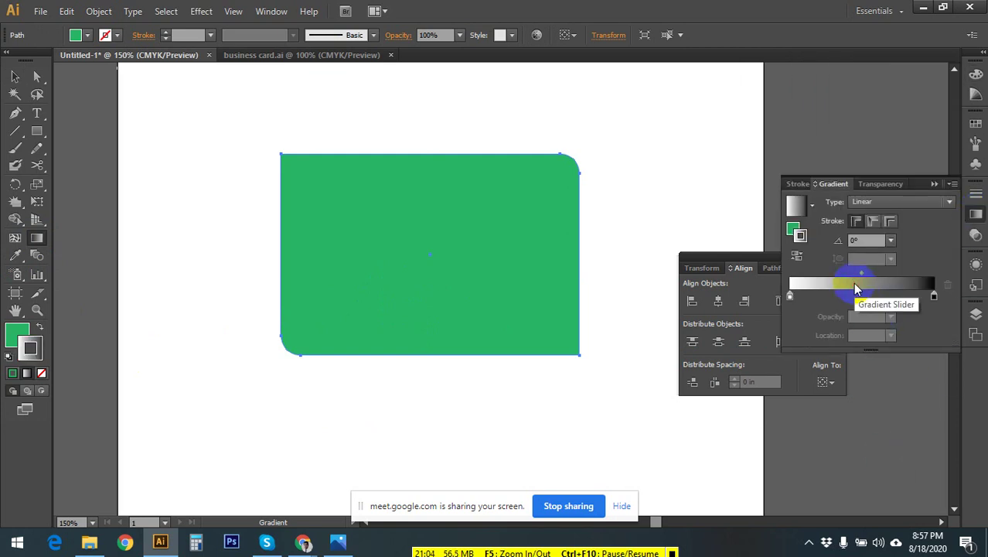
left_click(41, 338)
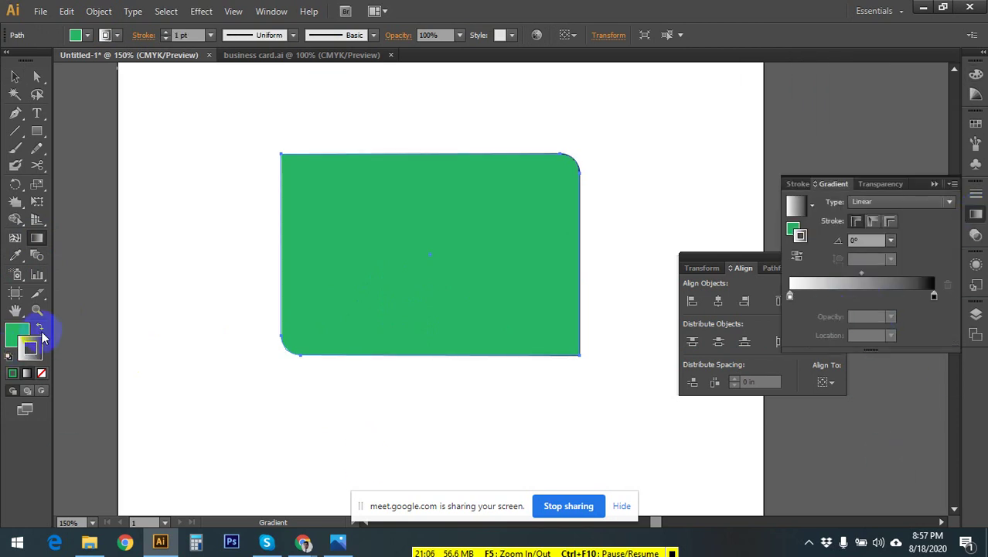
left_click(41, 330)
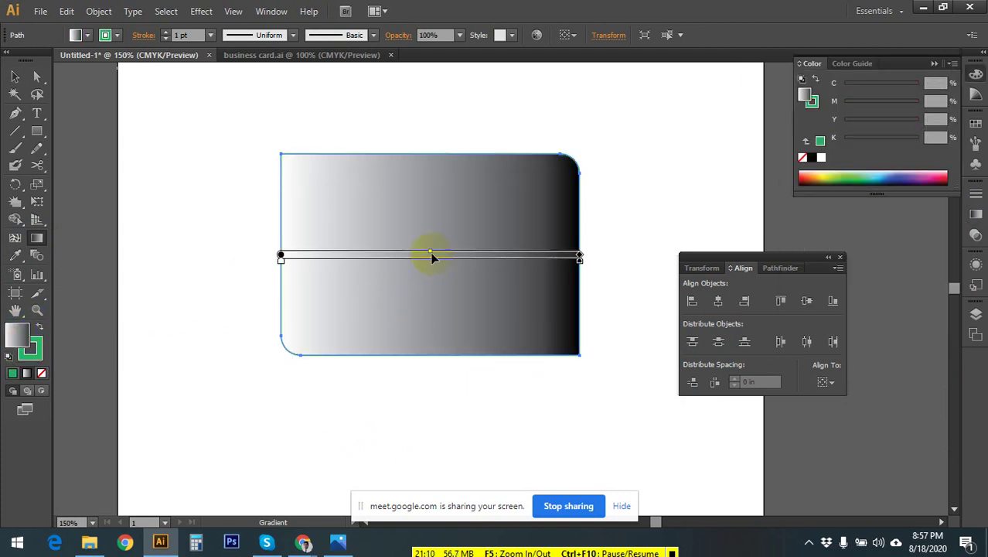
- Switch the gradient's black end stop to CMYK and colour it pure cyan with C 100 and K 0
left_click(976, 214)
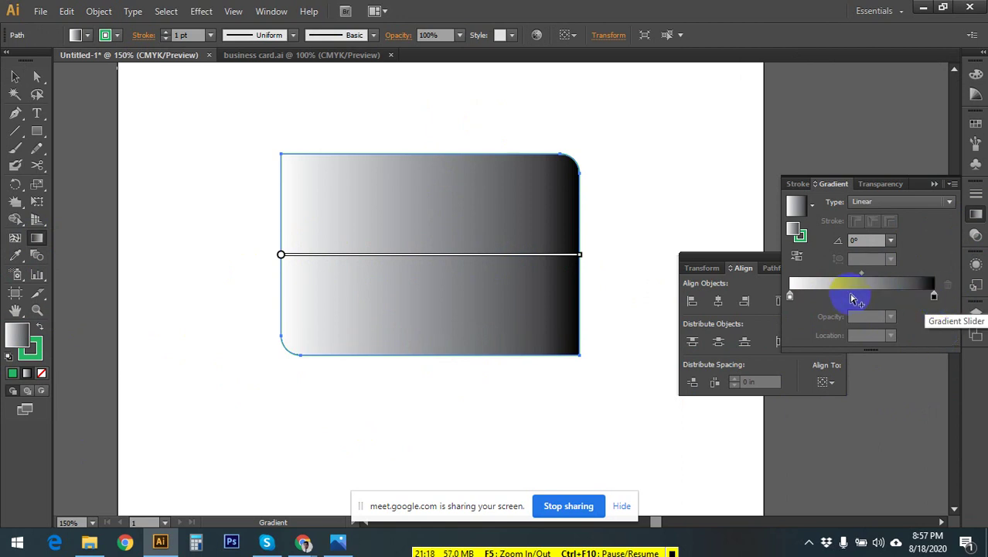
left_click(934, 298)
double_click(934, 297)
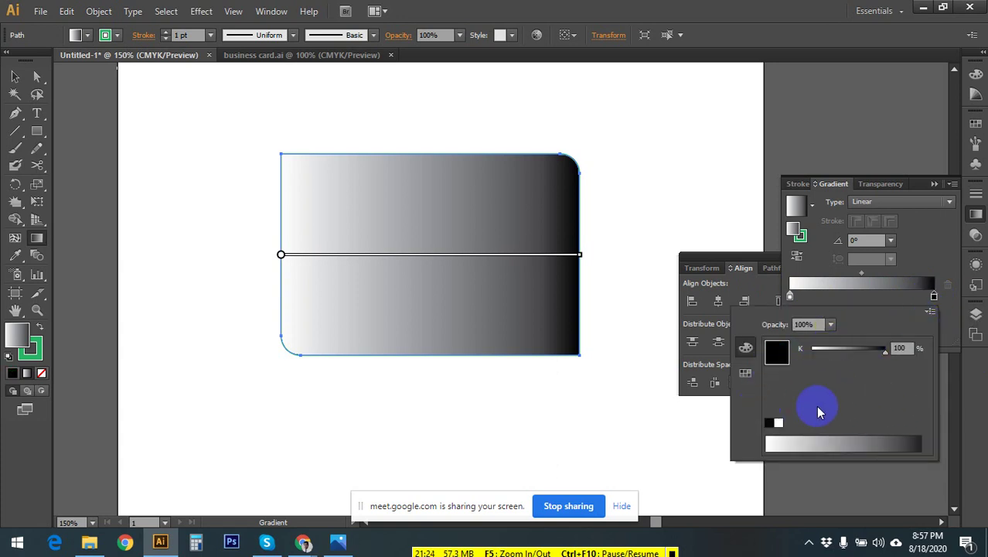
left_click(931, 312)
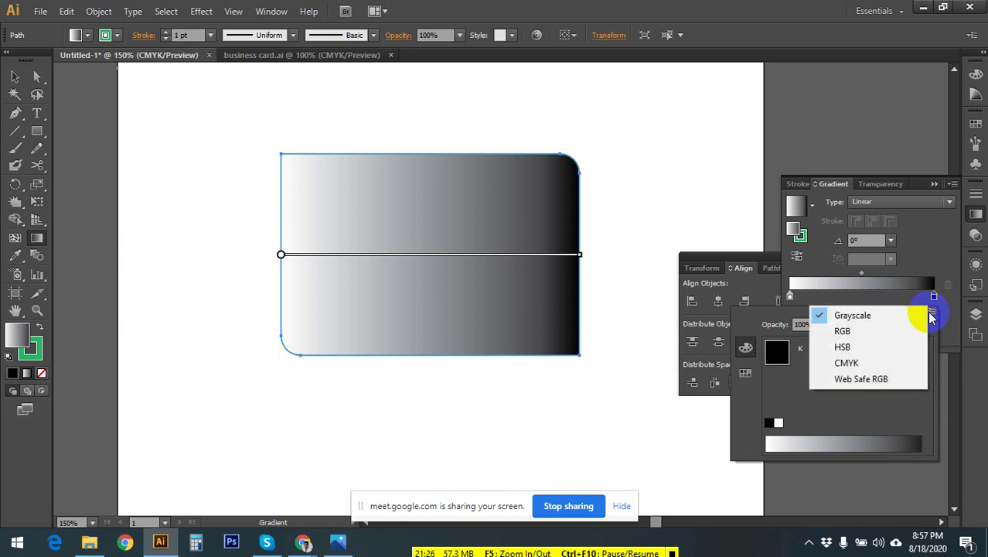
left_click(850, 364)
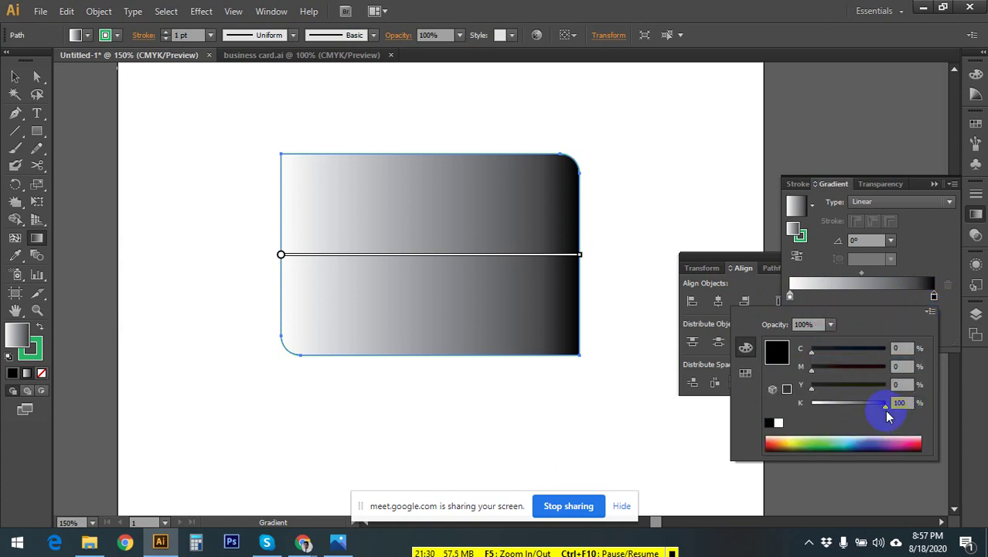
left_click_drag(885, 403, 811, 402)
left_click_drag(814, 355, 901, 356)
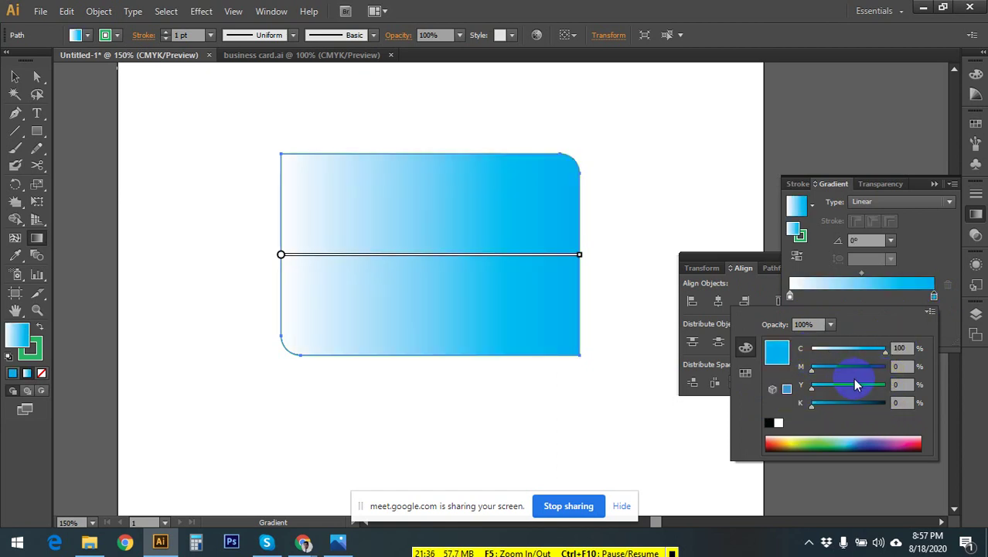
- Switch the gradient's white start stop to CMYK and colour it yellow with Y at 76
left_click(790, 301)
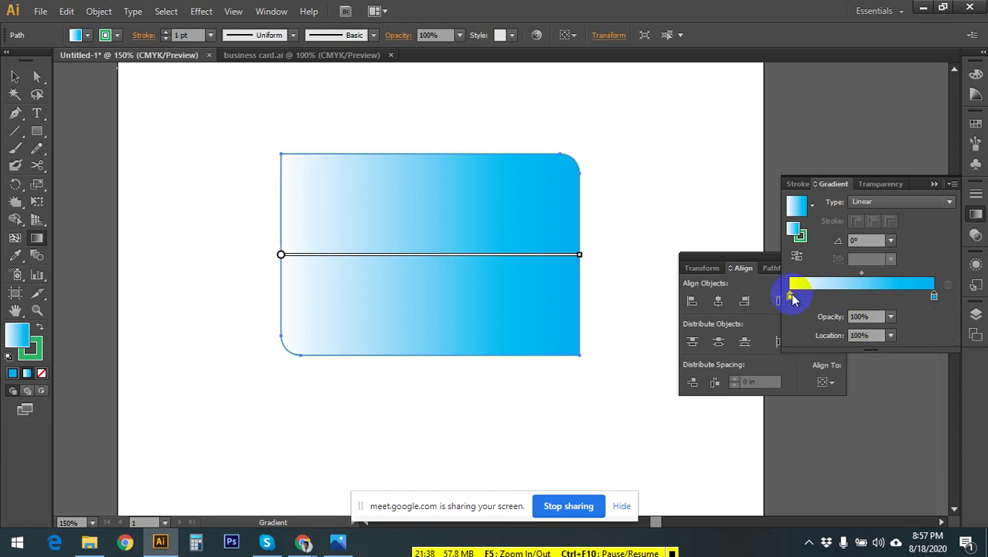
double_click(790, 298)
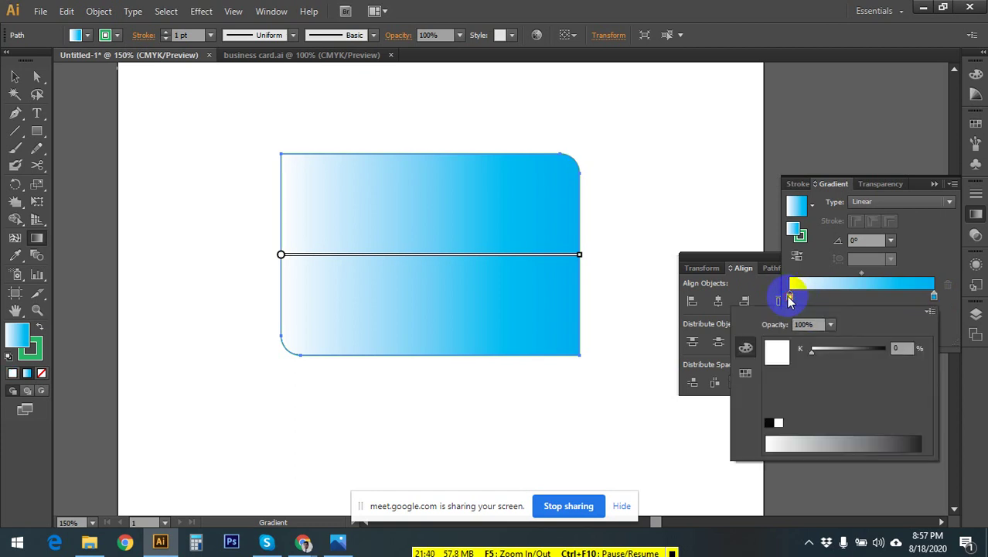
left_click(931, 312)
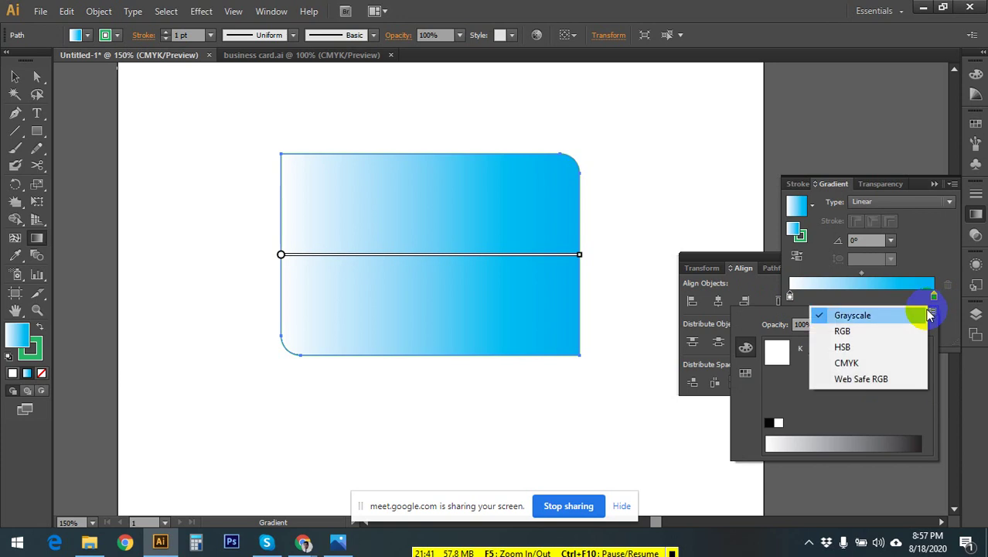
left_click(845, 362)
left_click_drag(811, 385, 870, 392)
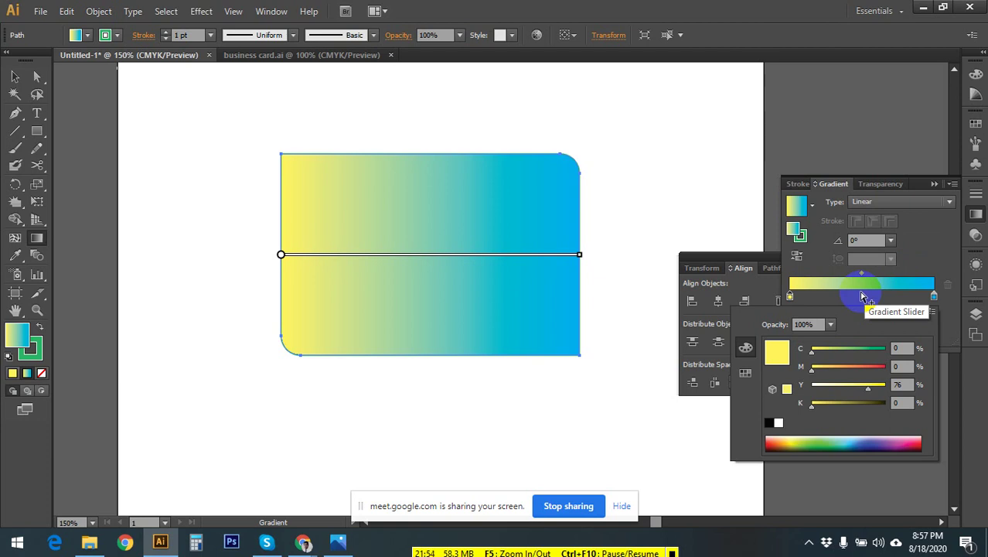
- Add a middle stop to the gradient and colour it pink with C 0, M 58, Y 0 and K 0
left_click(861, 297)
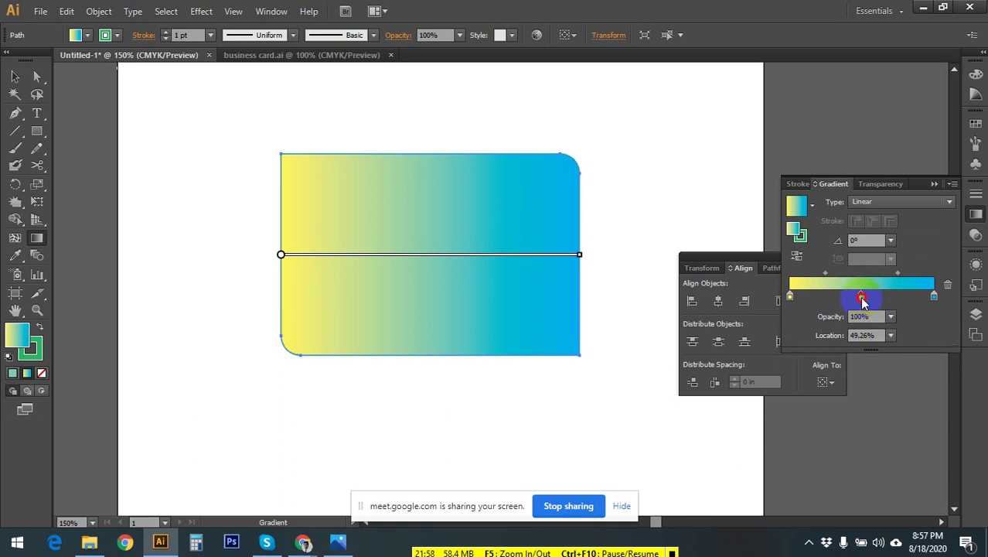
double_click(861, 296)
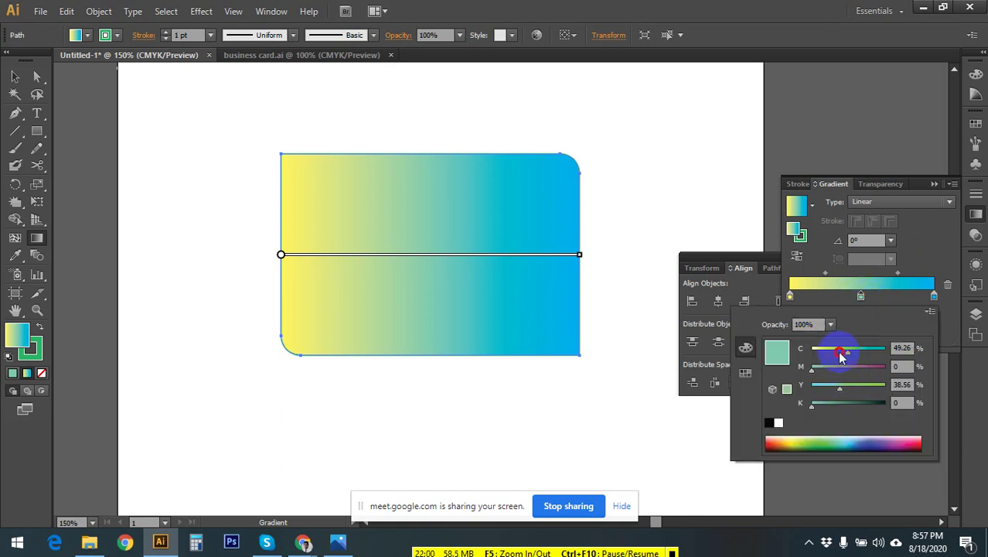
left_click_drag(842, 354, 811, 353)
left_click_drag(839, 393, 750, 397)
left_click_drag(809, 366, 854, 376)
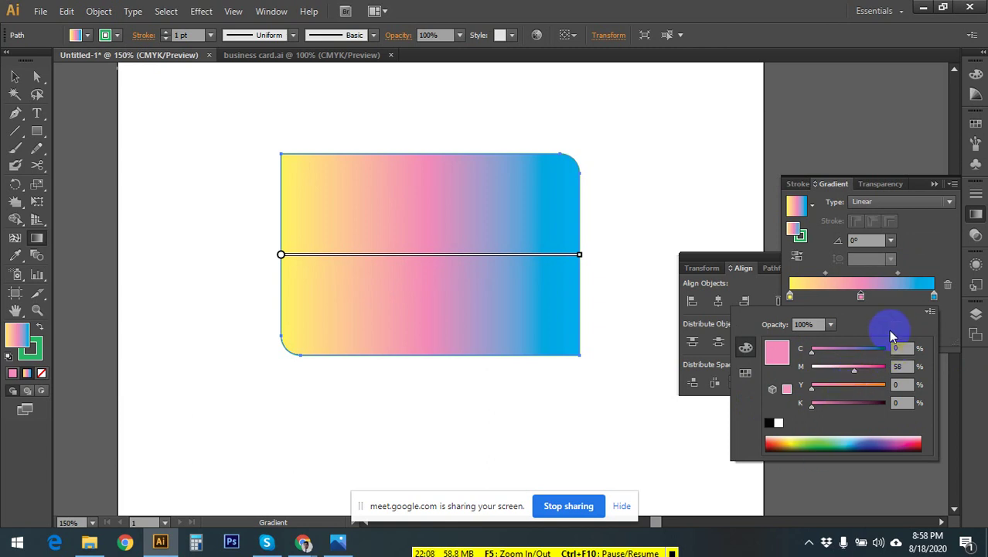
- Slide the pink stop along the shape's gradient towards the yellow end and return it to the middle
left_click(448, 267)
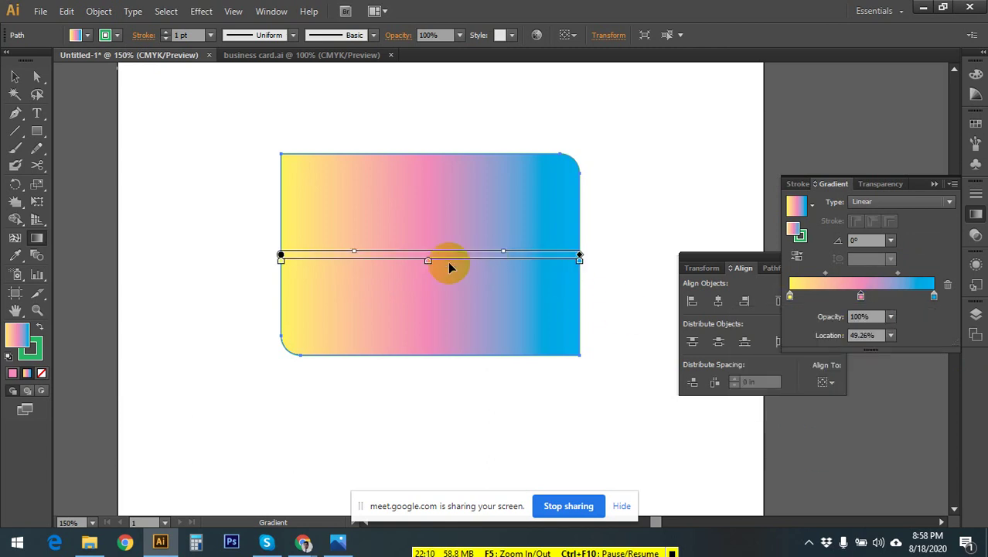
left_click_drag(406, 258, 426, 294)
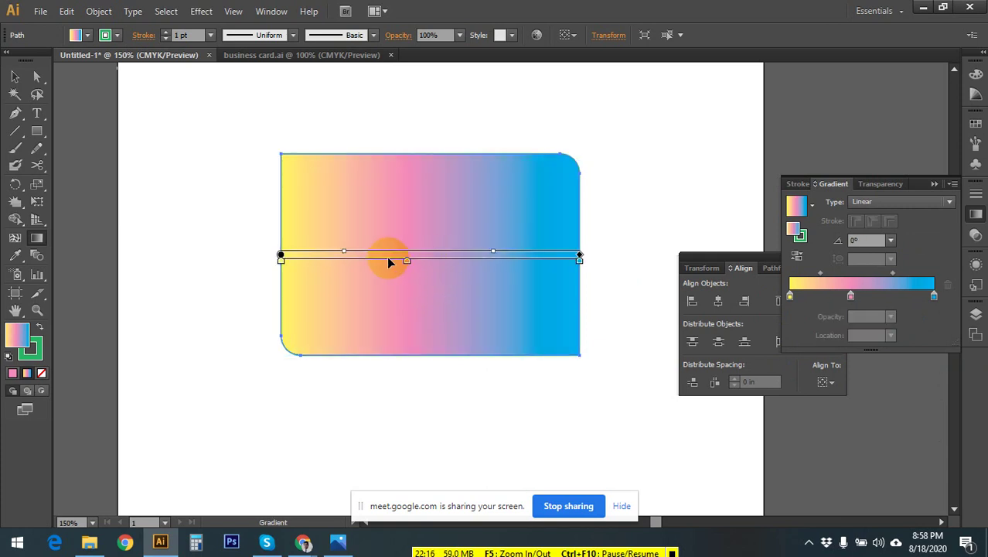
left_click(408, 262)
left_click_drag(409, 263, 427, 262)
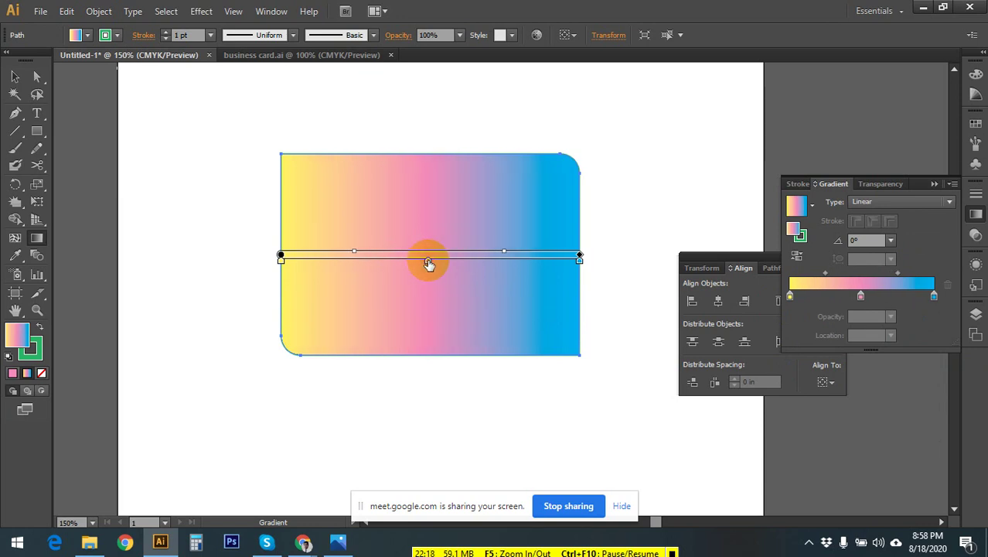
- Tilt the gradient to about -19.1° so it runs diagonally down towards the shape's lower-right corner, and deselect the shape
left_click_drag(581, 253, 583, 358)
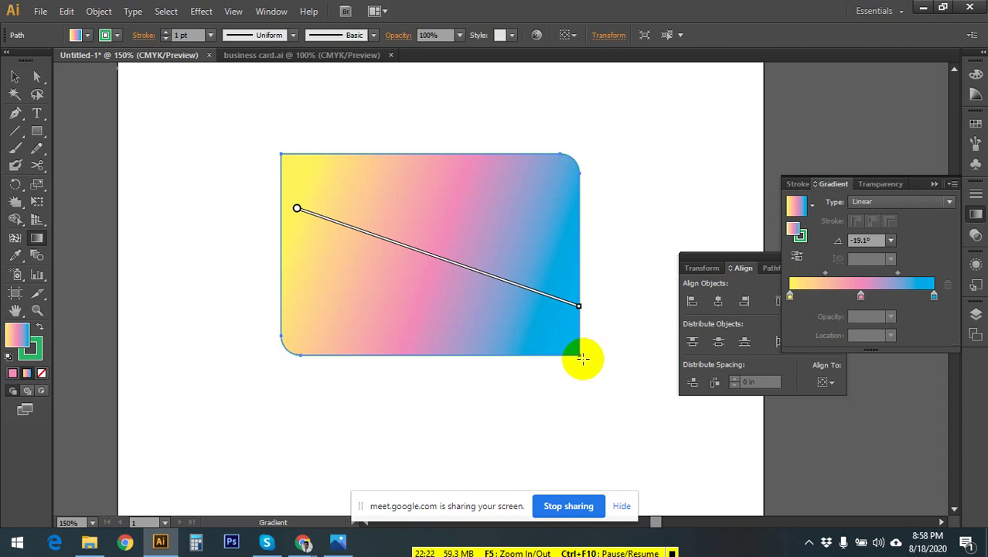
left_click(16, 76)
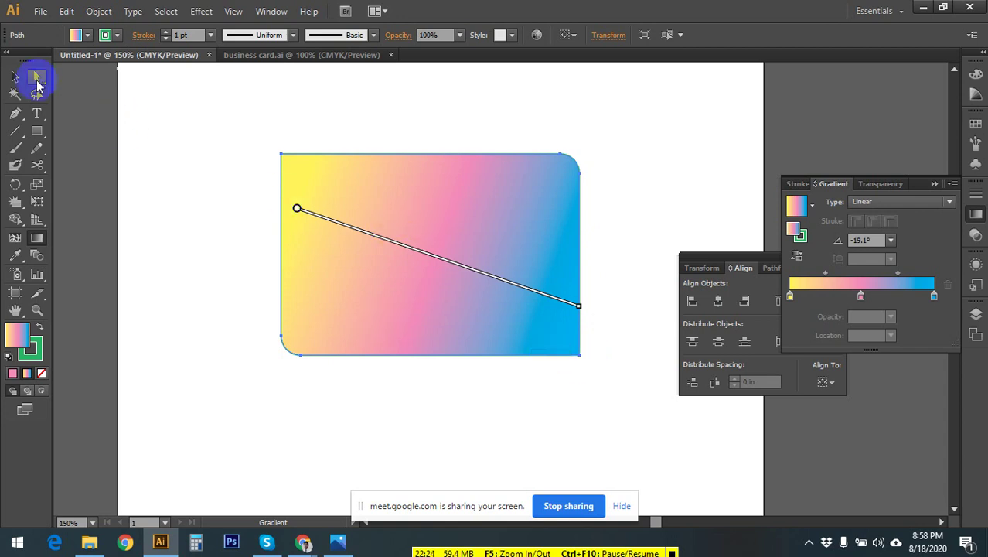
left_click(421, 116)
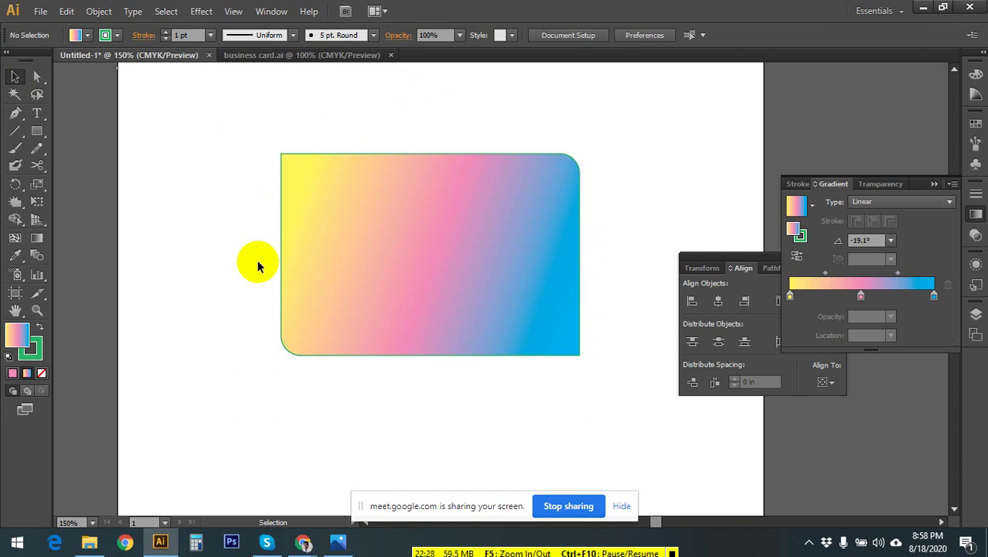
- Try distorting the gradient shape by pulling its upper-left corner outward and its lower-left corner downward
left_click(342, 248)
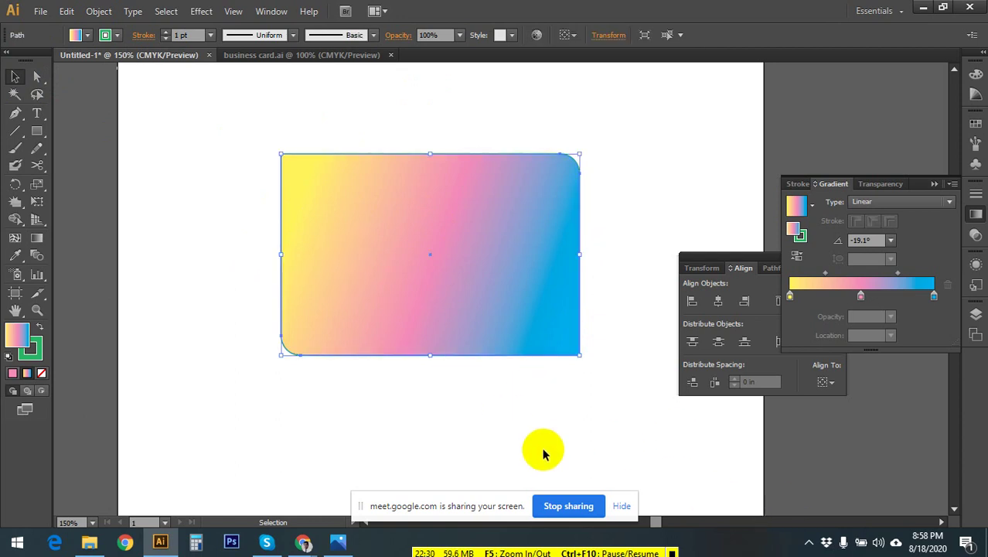
left_click(241, 309)
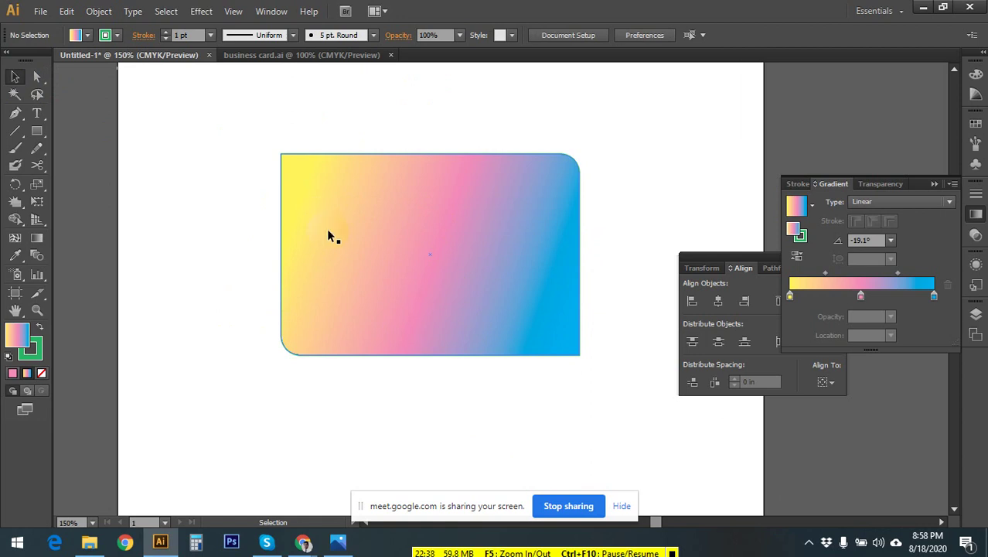
left_click(347, 232)
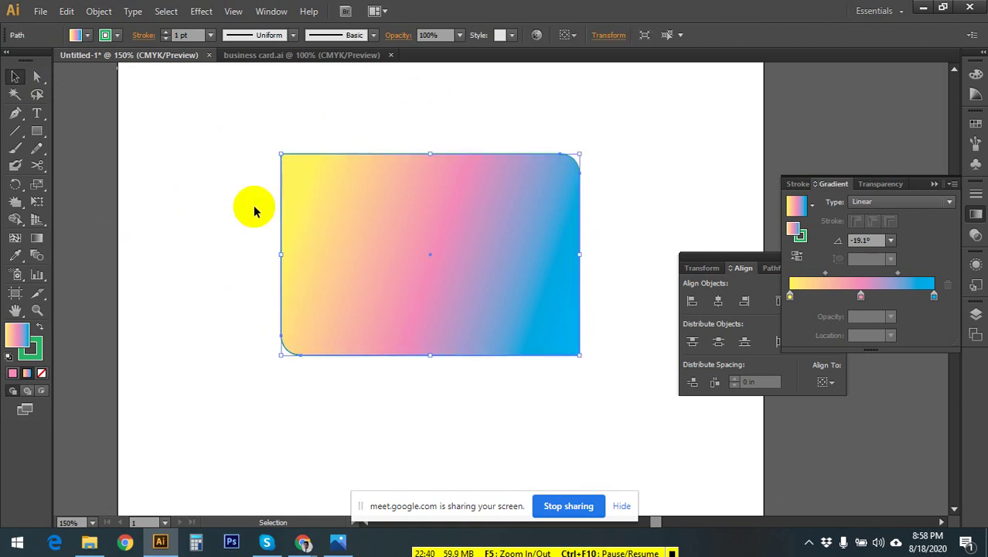
left_click(36, 77)
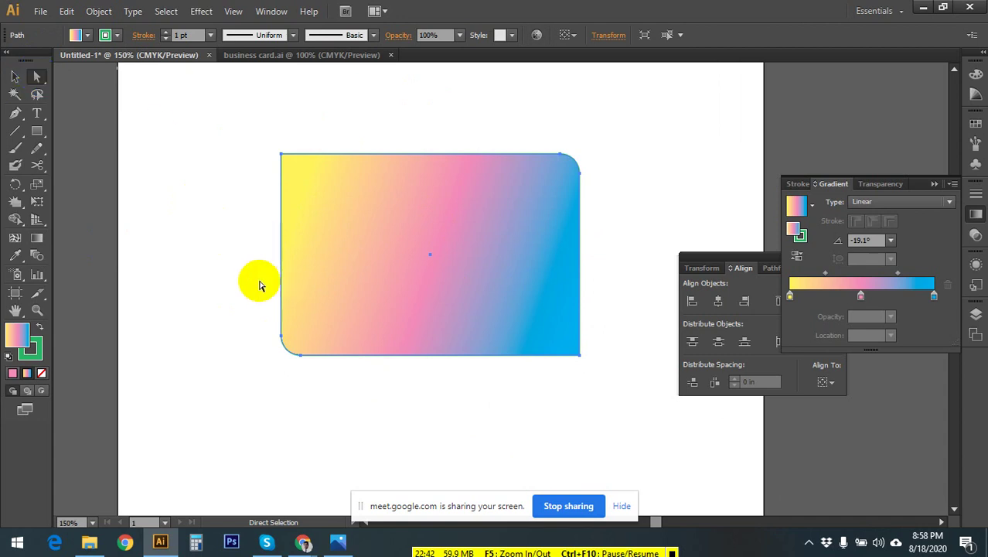
left_click(282, 154)
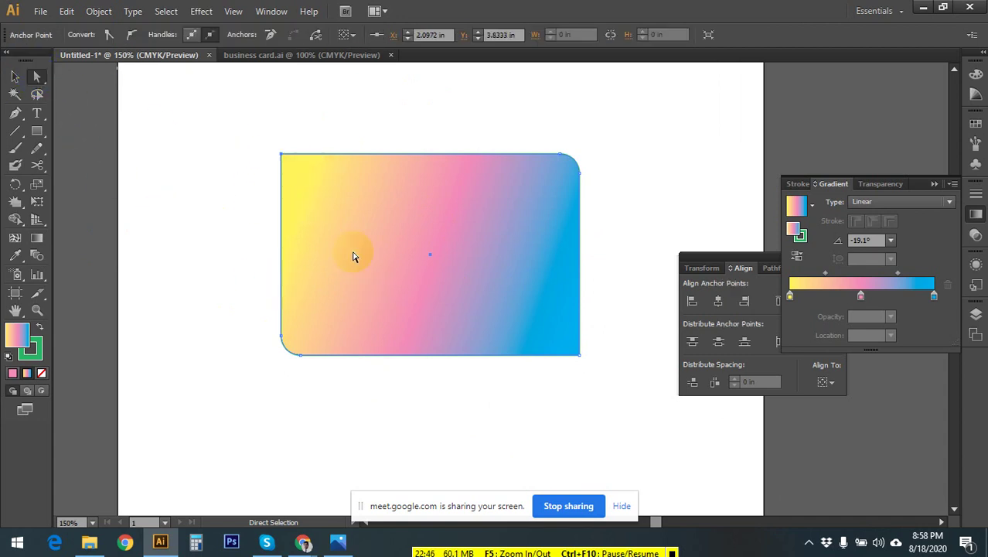
left_click_drag(282, 156, 271, 133)
left_click_drag(283, 355, 283, 388)
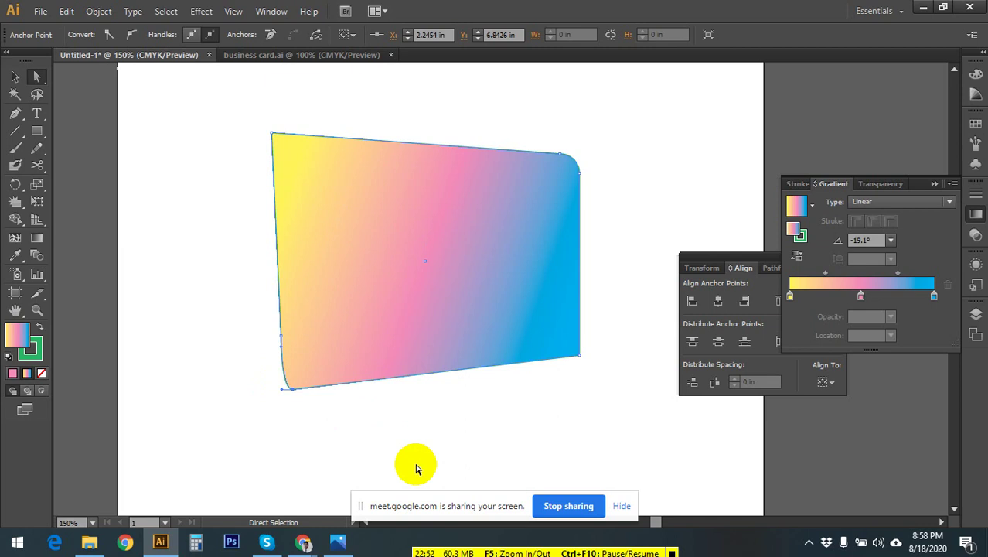
- Undo both corner moves on the gradient shape and deselect it
key("v")
key("ctrl+z")
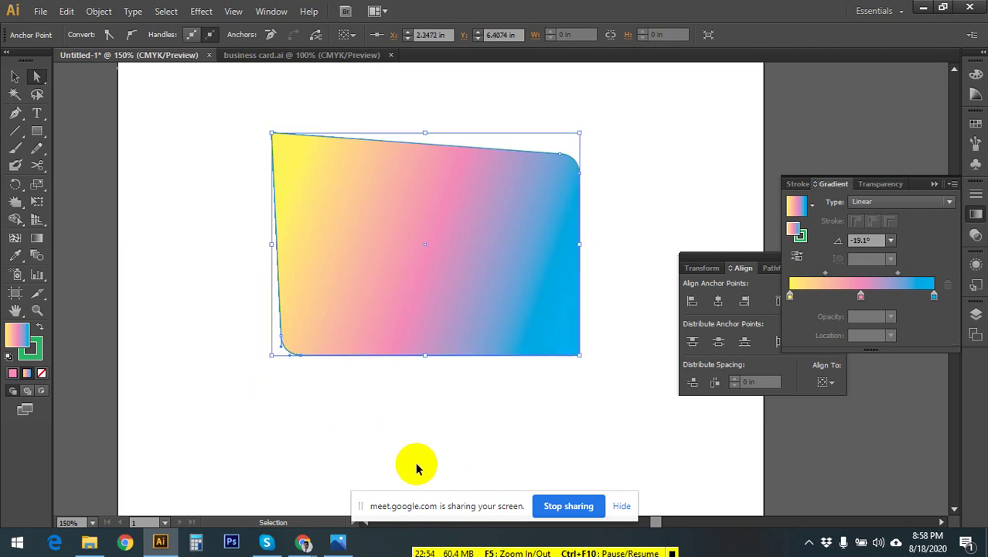
key("ctrl+z")
key("a")
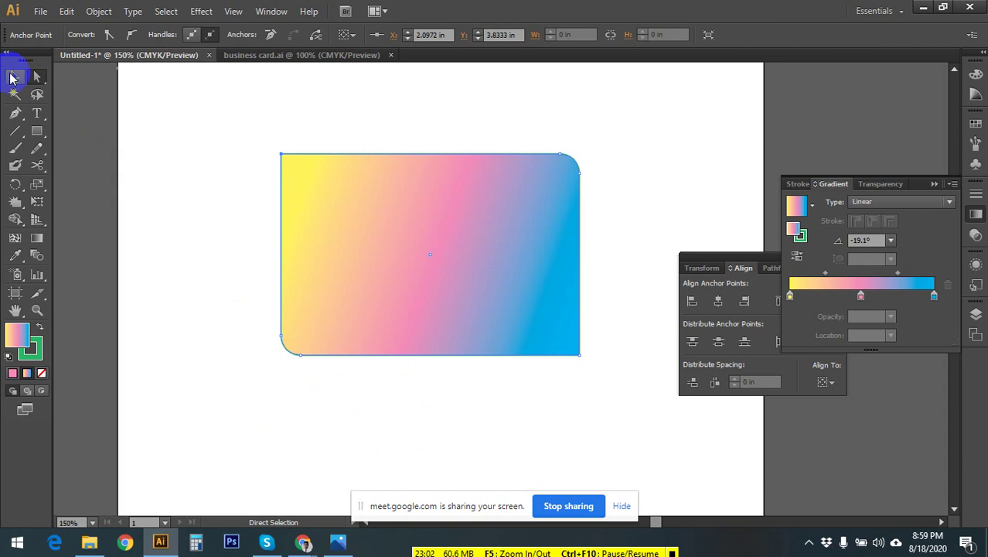
left_click(14, 77)
left_click(167, 215)
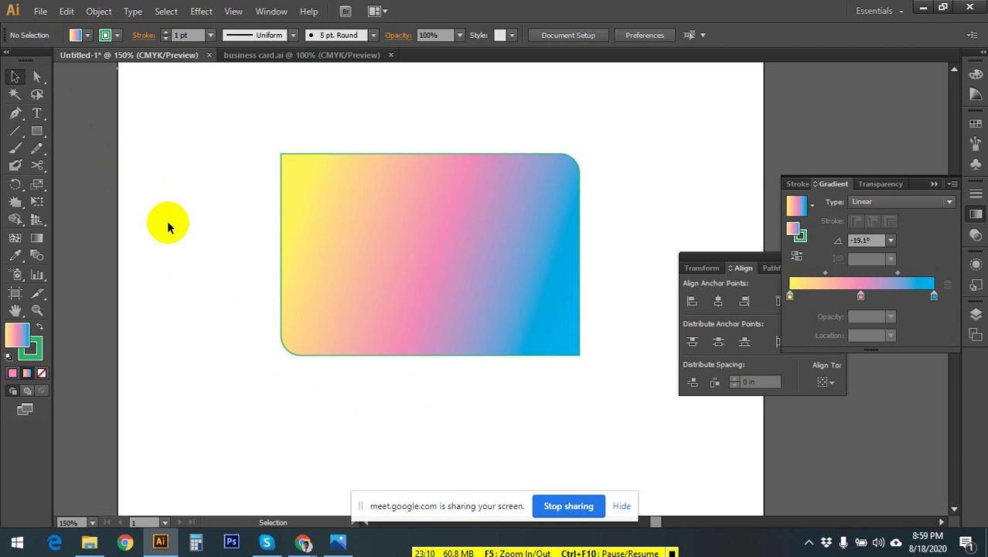
left_click(12, 239)
left_click(352, 342)
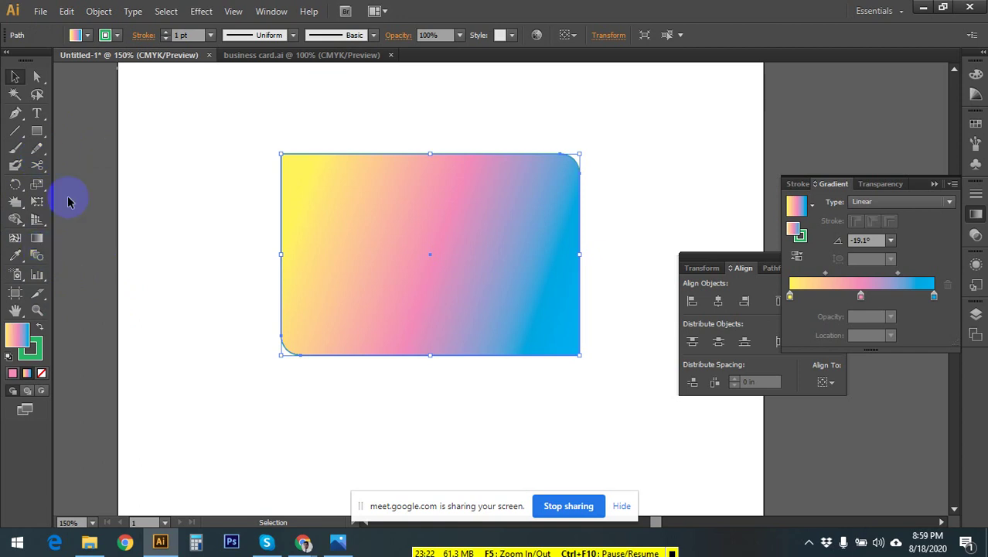
left_click(217, 226)
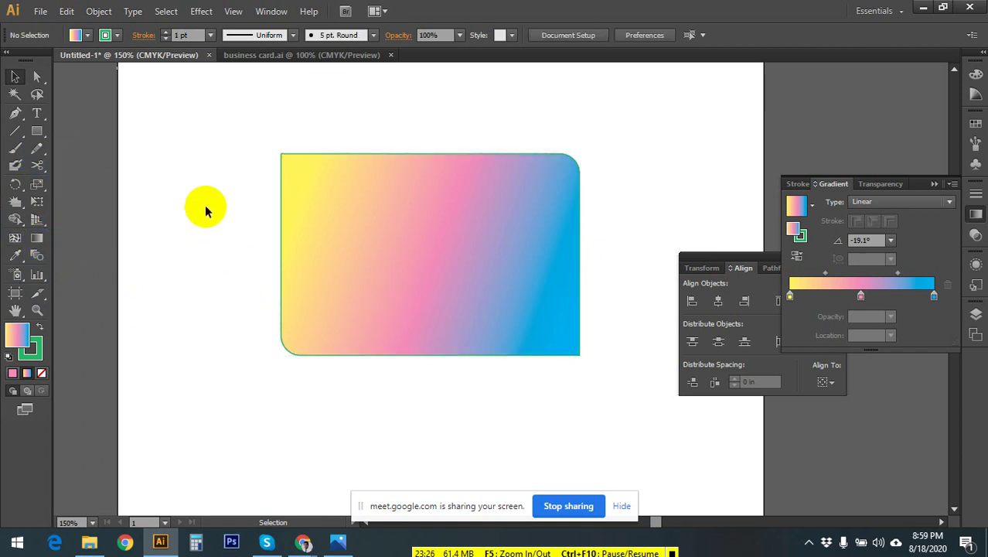
left_click(199, 11)
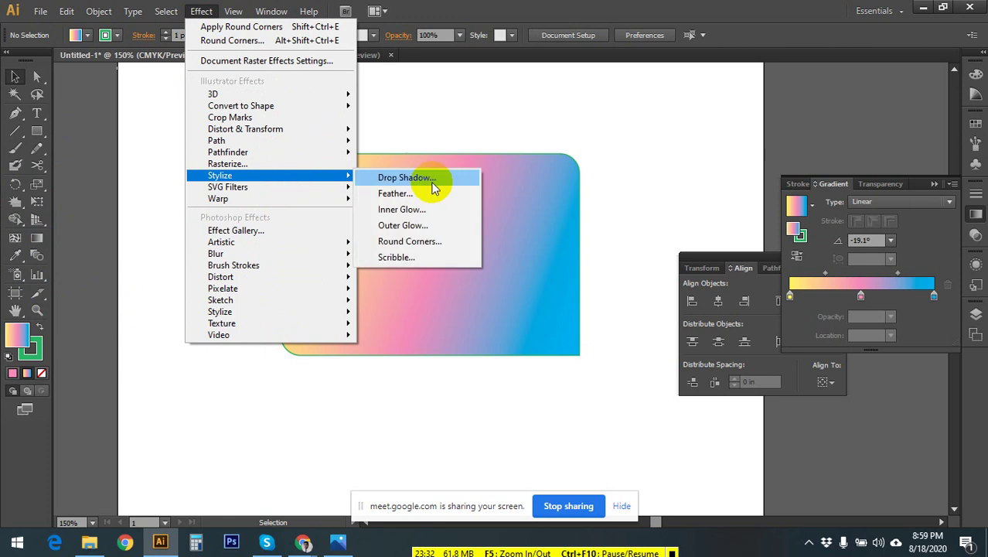
left_click(453, 122)
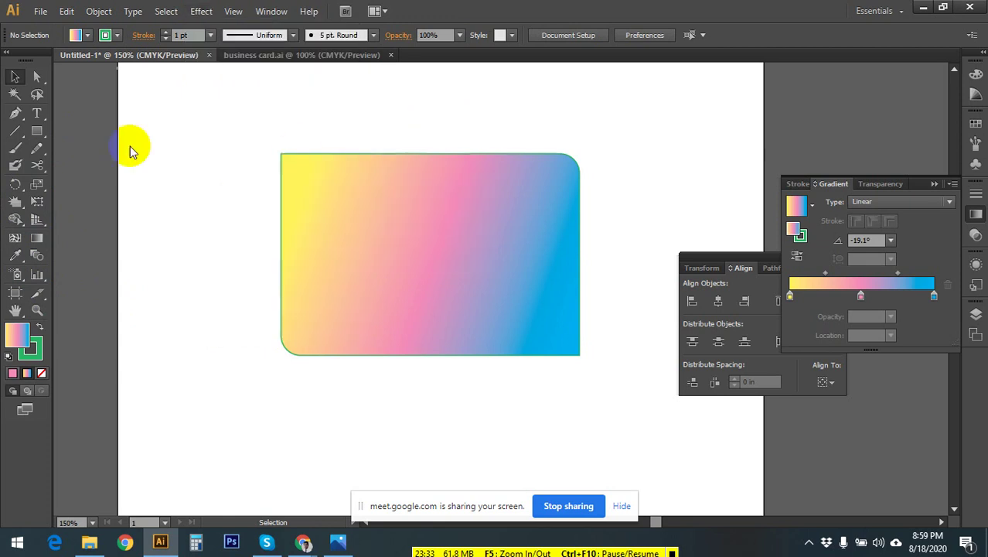
left_click(132, 11)
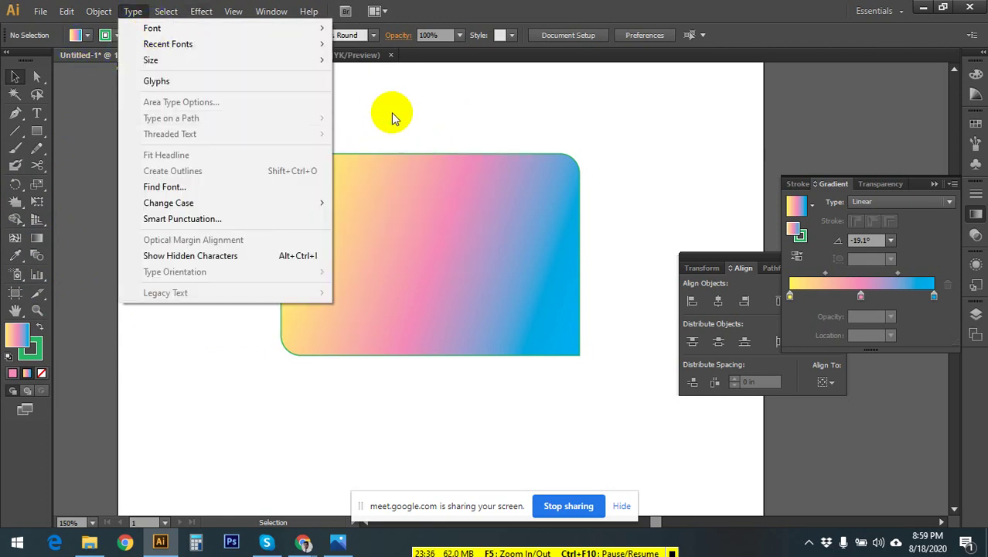
left_click(392, 118)
- Move the gradient shape lower on the artboard and add the text "cOLOUR" above it
left_click_drag(412, 183, 407, 313)
left_click(201, 186)
left_click(37, 113)
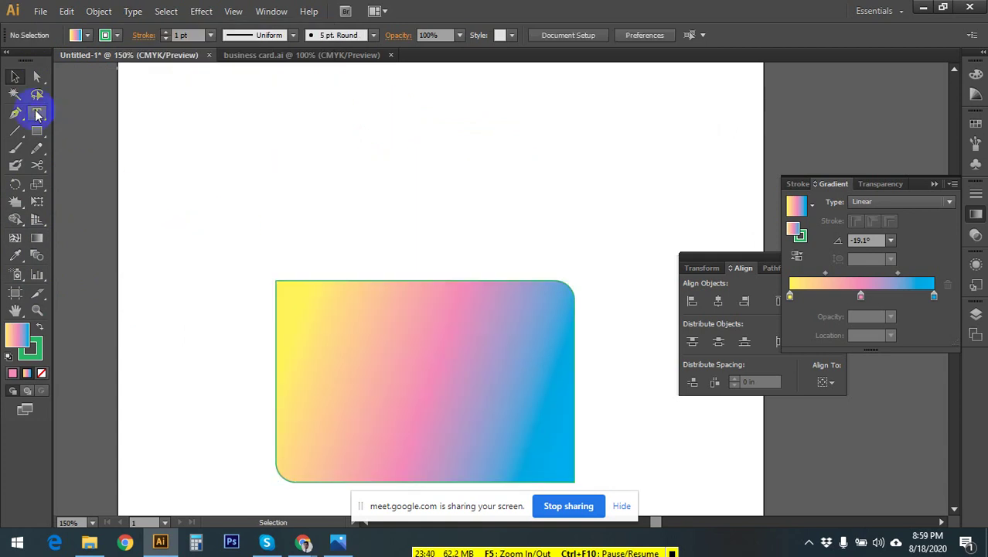
left_click(341, 170)
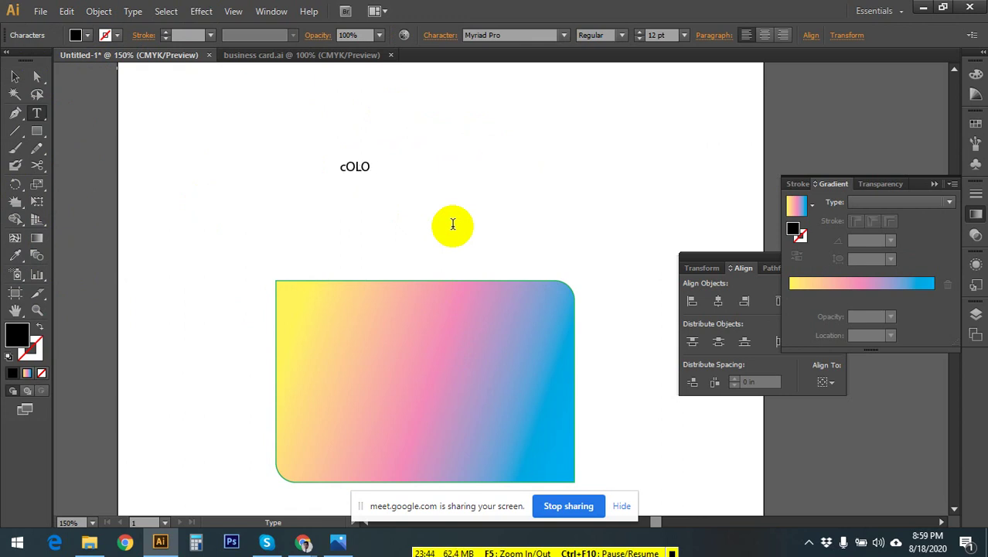
type("cOLOUR")
left_click_drag(340, 168, 347, 168)
left_click(16, 77)
left_click(383, 199)
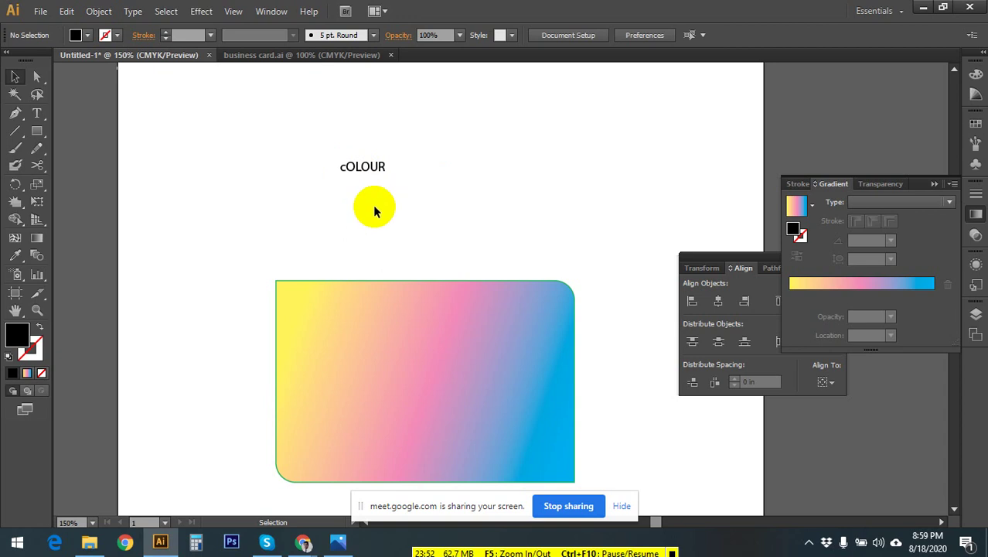
- Change the case of the "cOLOUR" text to UPPERCASE and deselect it
left_click(342, 164)
left_click(132, 11)
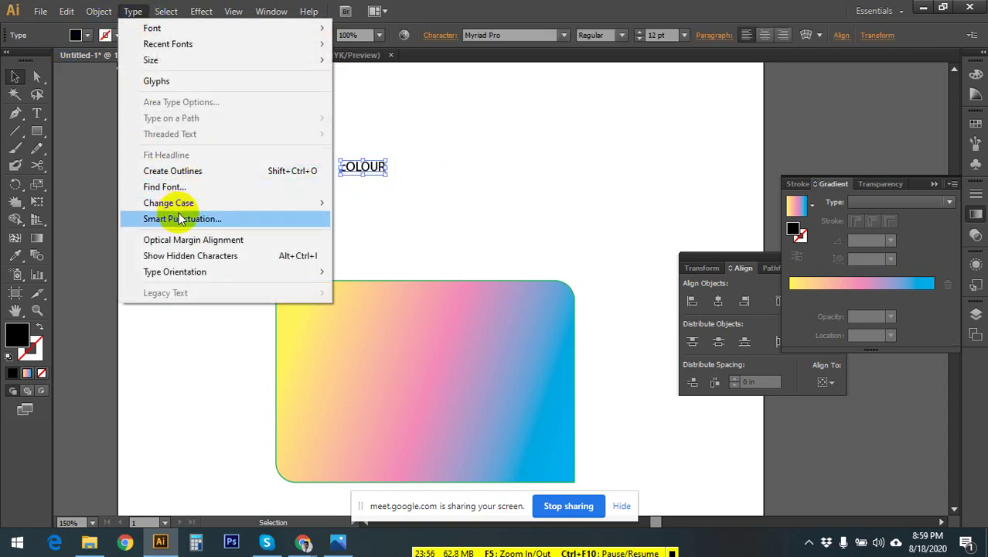
mouse_move(195, 204)
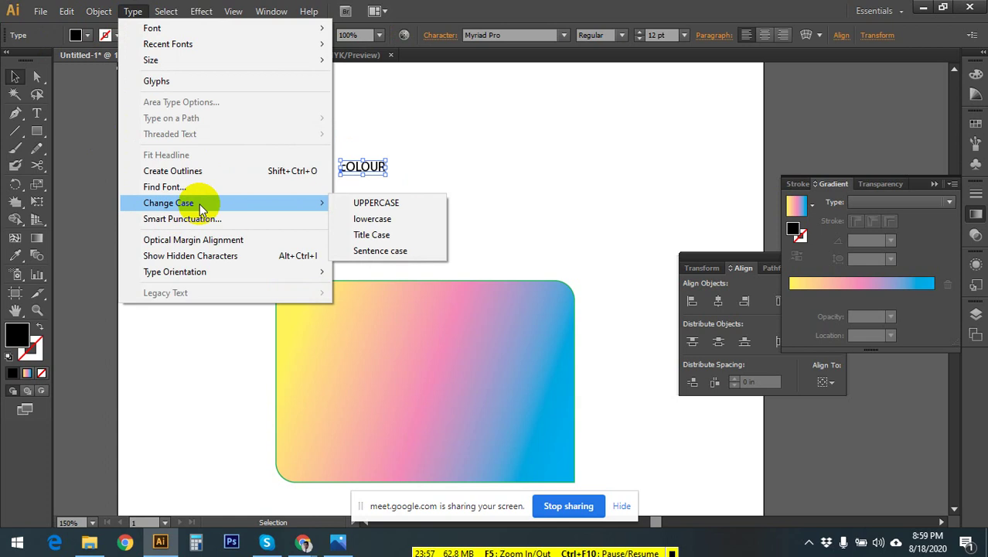
left_click(434, 207)
left_click(403, 196)
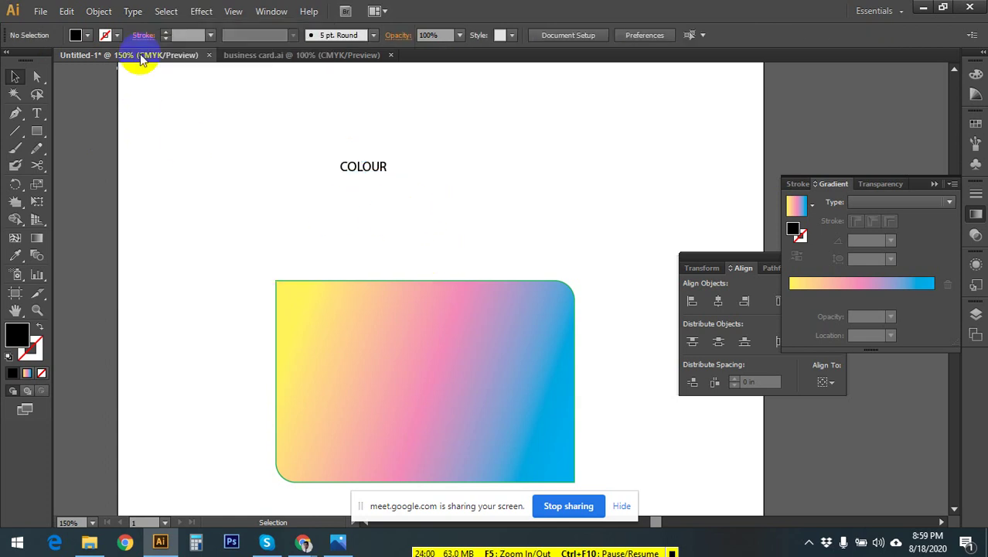
- Scale the COLOUR text up to about 50 pt and deselect it
left_click(373, 169)
left_click(133, 11)
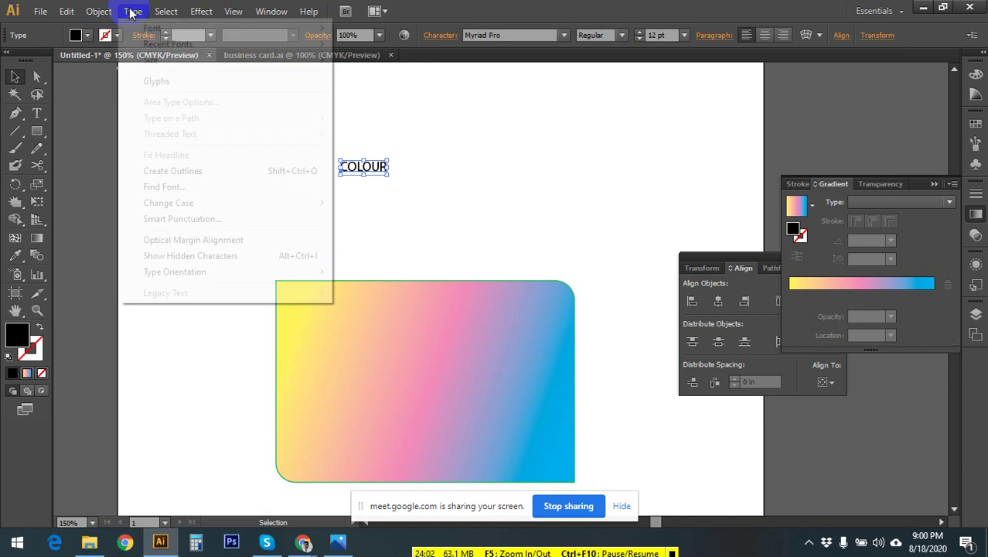
mouse_move(198, 207)
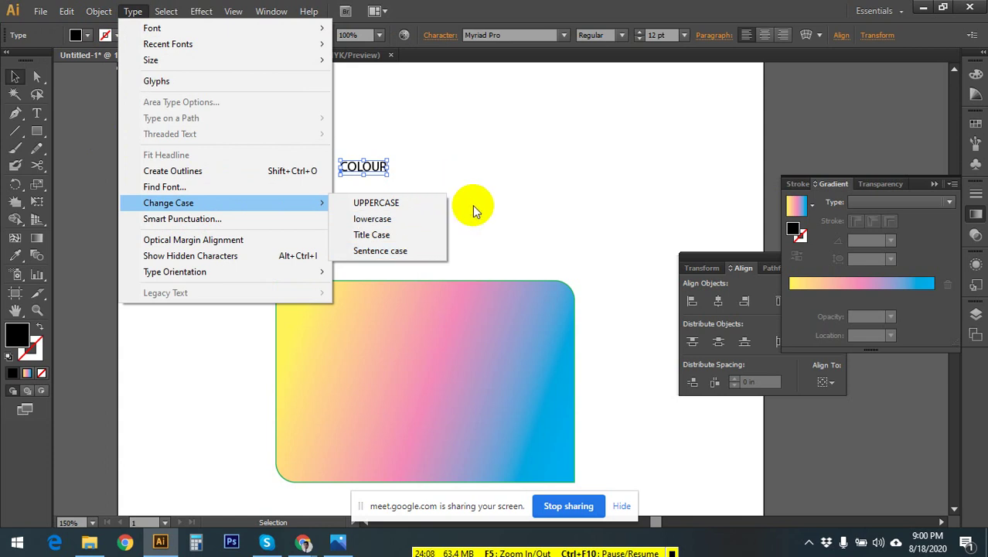
left_click(455, 137)
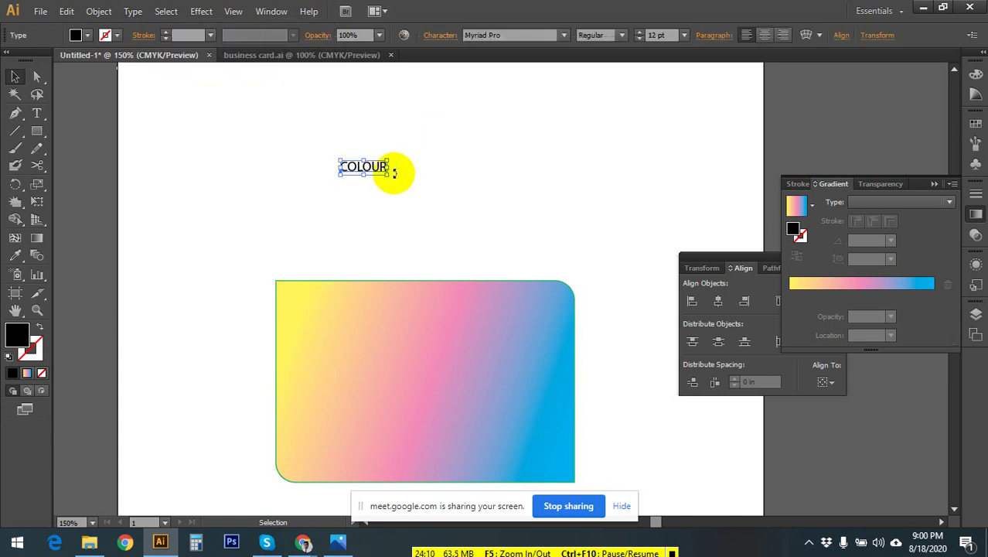
left_click_drag(389, 175, 530, 236)
left_click(352, 114)
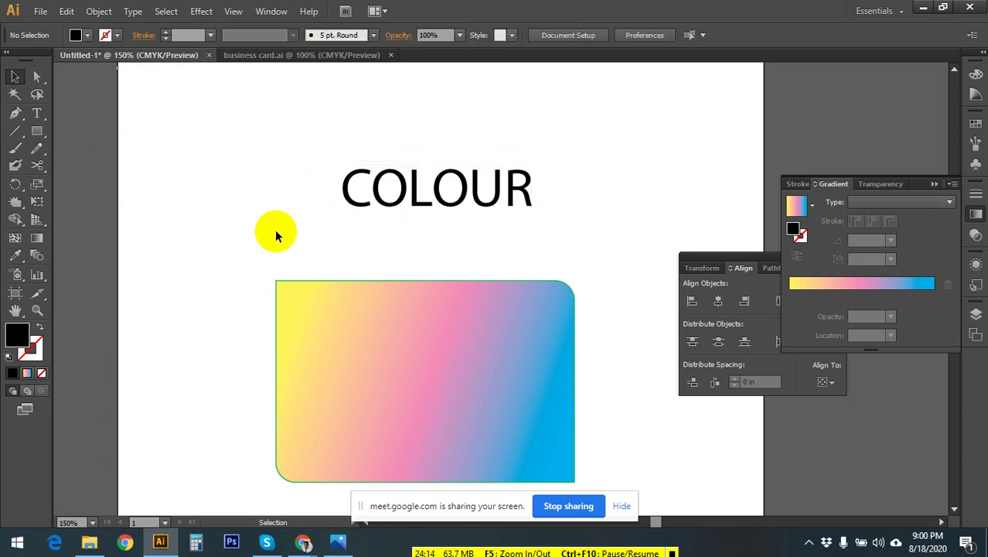
- Change the font of the COLOUR text above the gradient shape to Nexa Bold
left_click(430, 199)
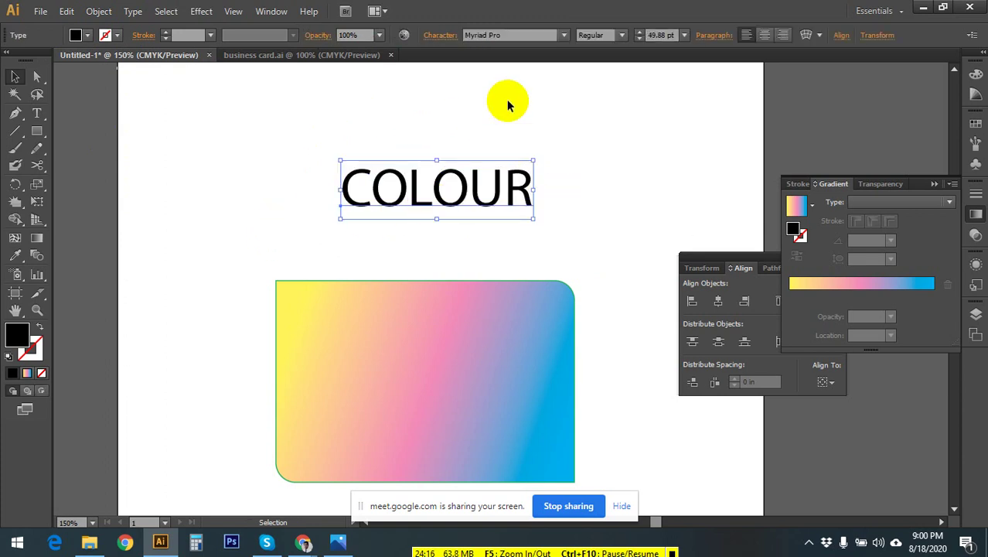
left_click(526, 36)
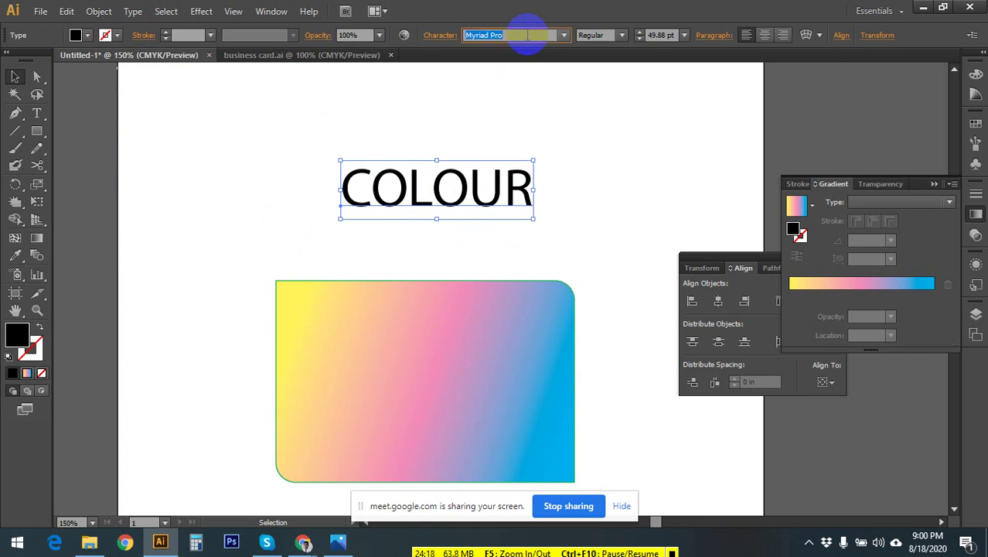
scroll(526, 35, "down", 3)
scroll(526, 36, "down", 1)
left_click(606, 215)
left_click(523, 188)
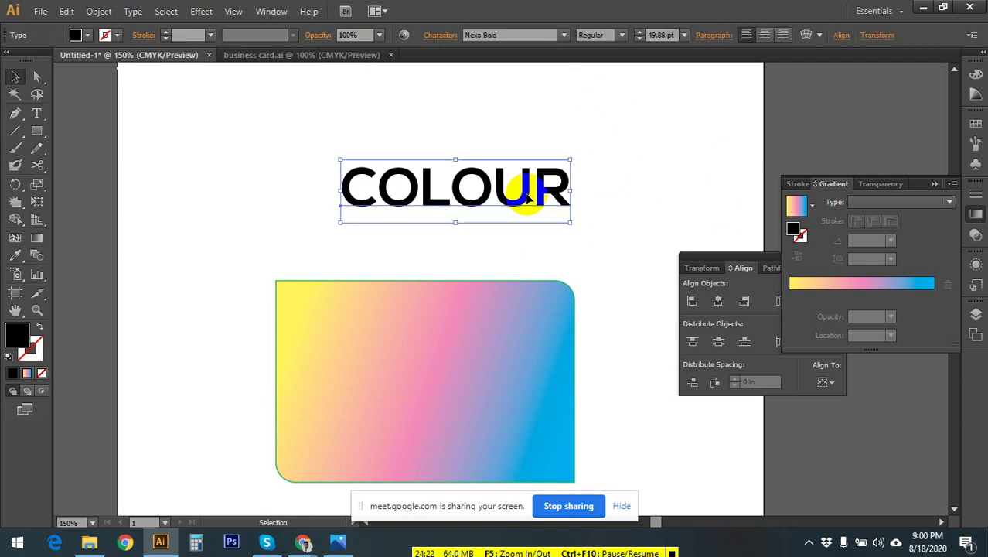
- Fill the COLOUR text with red at C 0, M 100, Y 100, K 0 and deselect it
left_click(975, 74)
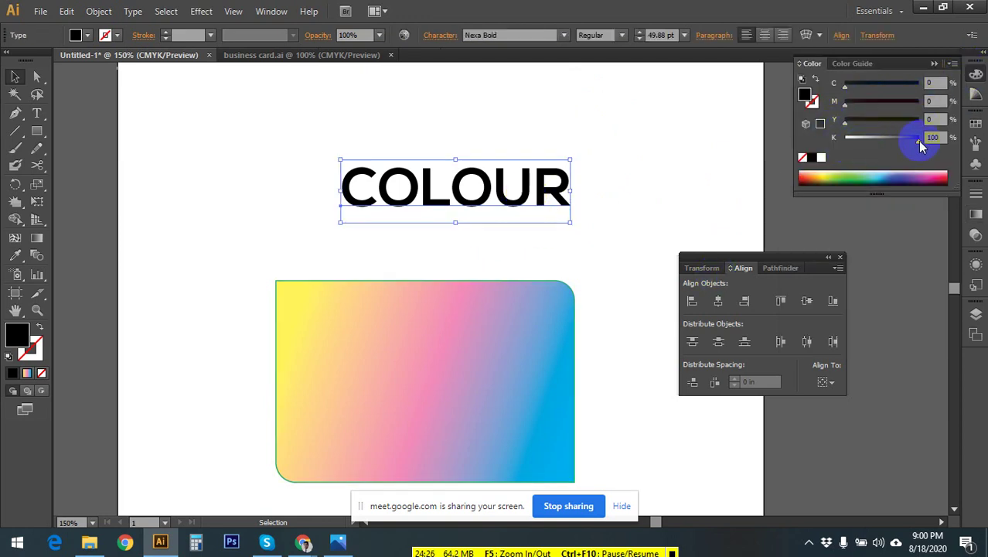
left_click(821, 157)
left_click_drag(849, 129, 920, 126)
left_click_drag(844, 108, 946, 120)
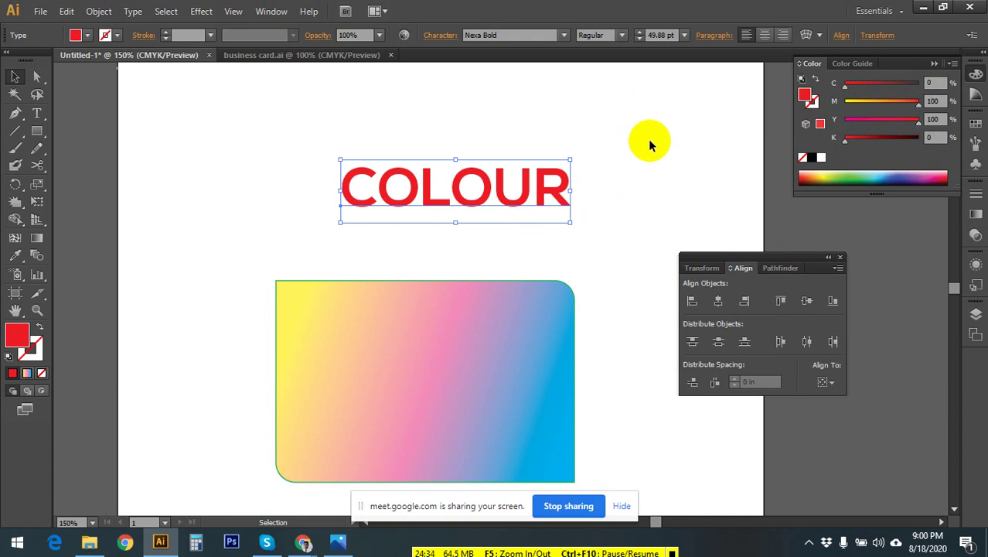
left_click(638, 197)
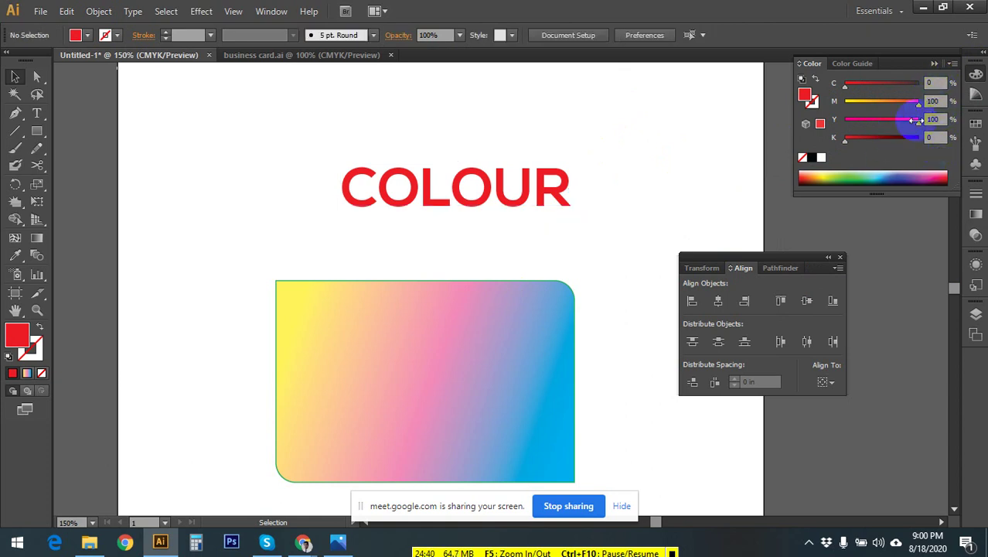
- Recolour the COLOUR text green with C 100, M 0, Y 100, and dark blue with C 100, M 100, Y 0
left_click(547, 181)
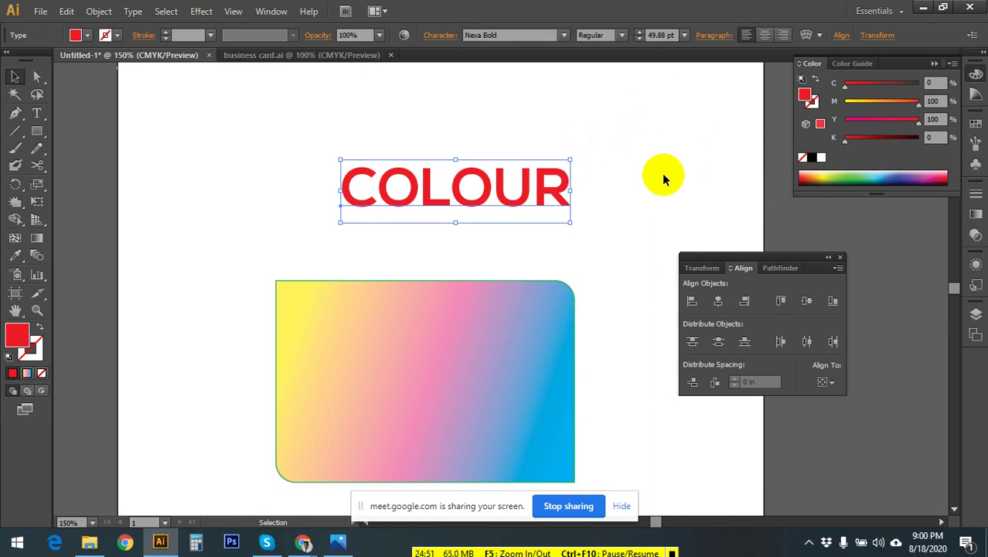
left_click(936, 100)
left_click(938, 84)
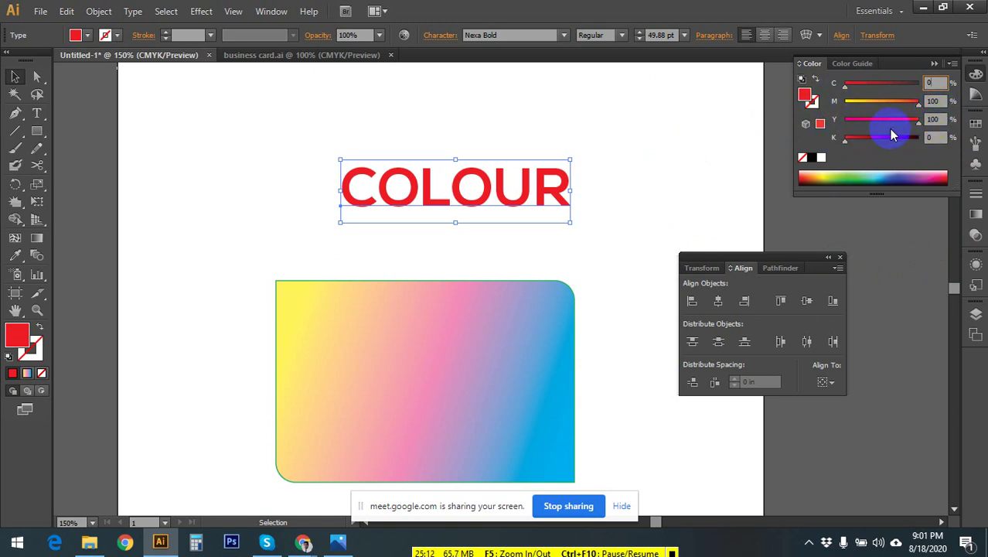
left_click_drag(911, 101, 931, 102)
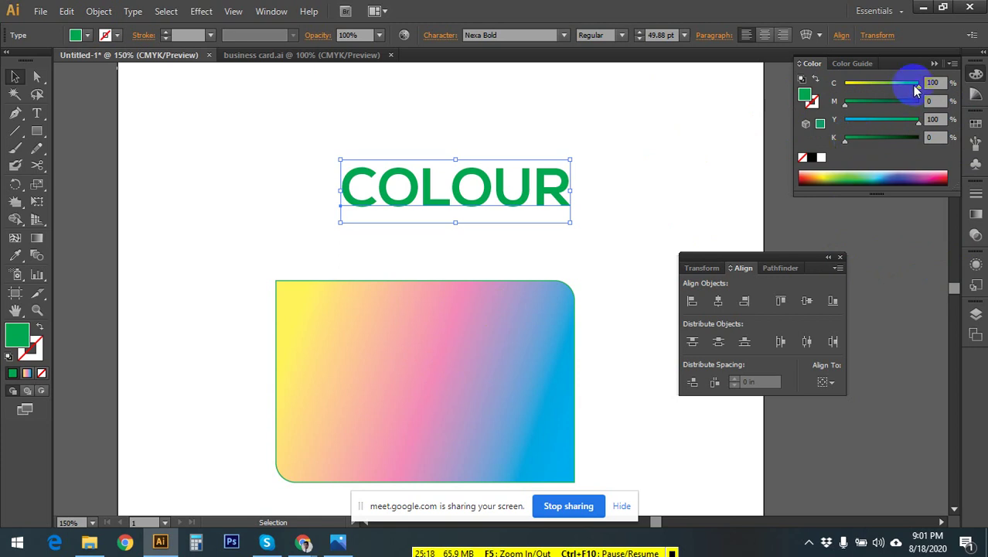
left_click_drag(920, 122, 956, 122)
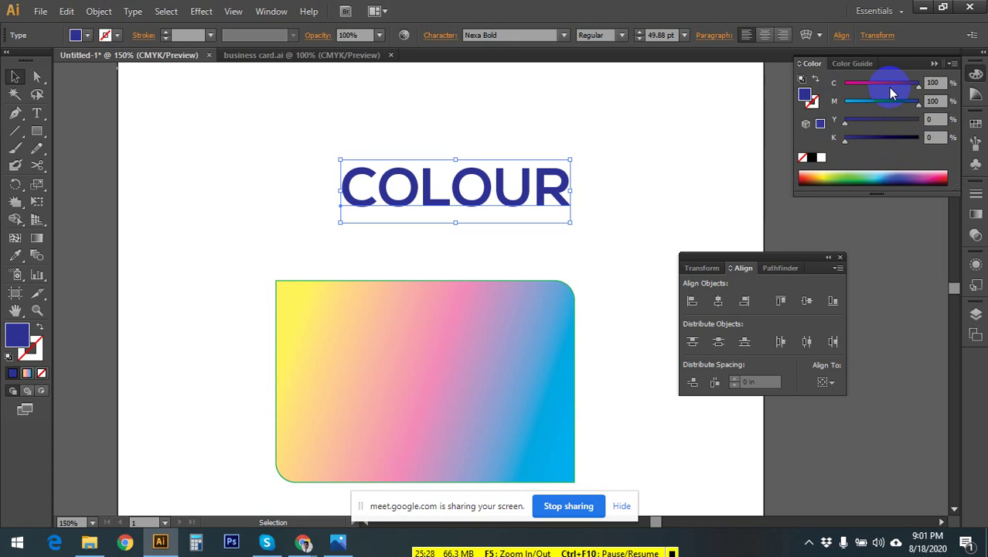
- Cycle the COLOUR text fill through pure cyan, pure magenta and pure yellow, each at 100%
left_click_drag(921, 111, 757, 102)
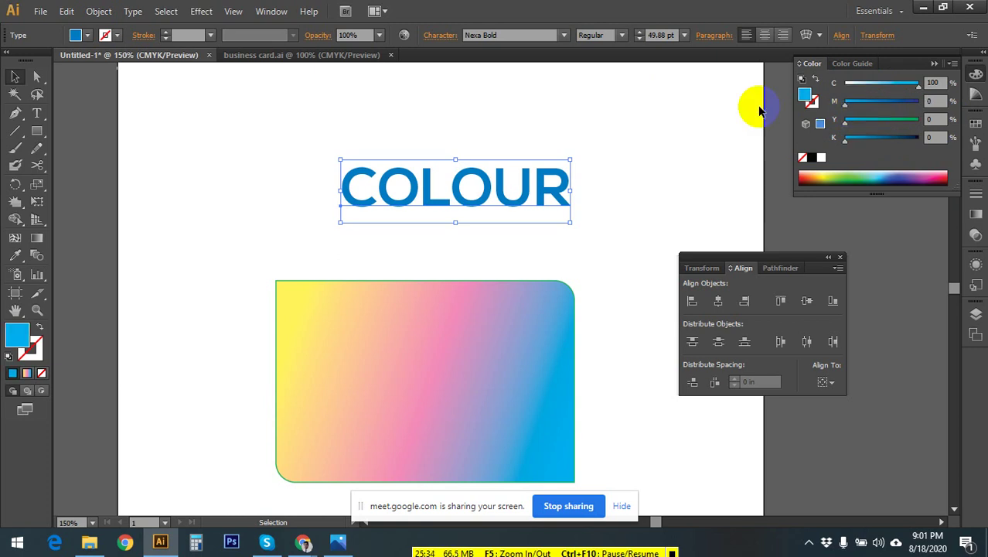
left_click_drag(846, 105, 819, 72)
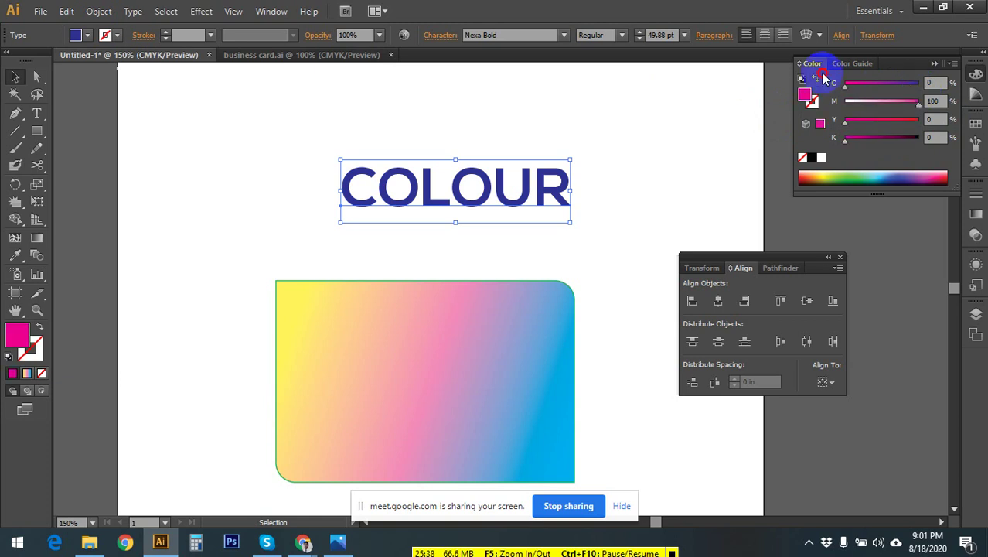
left_click_drag(913, 100, 917, 122)
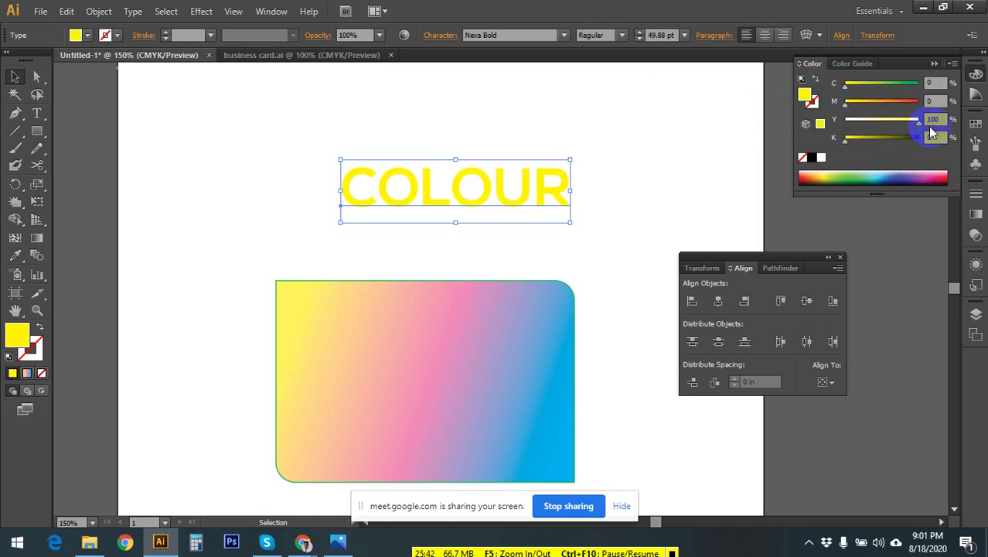
- Set the magenta value of the COLOUR text fill to 60% for an orange colour, and deselect the text
left_click(936, 100)
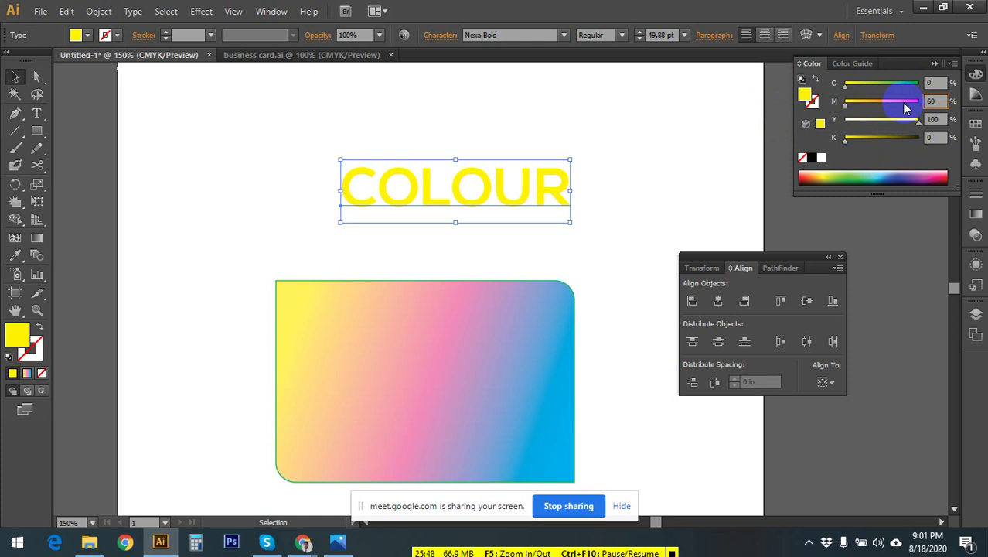
left_click(926, 82)
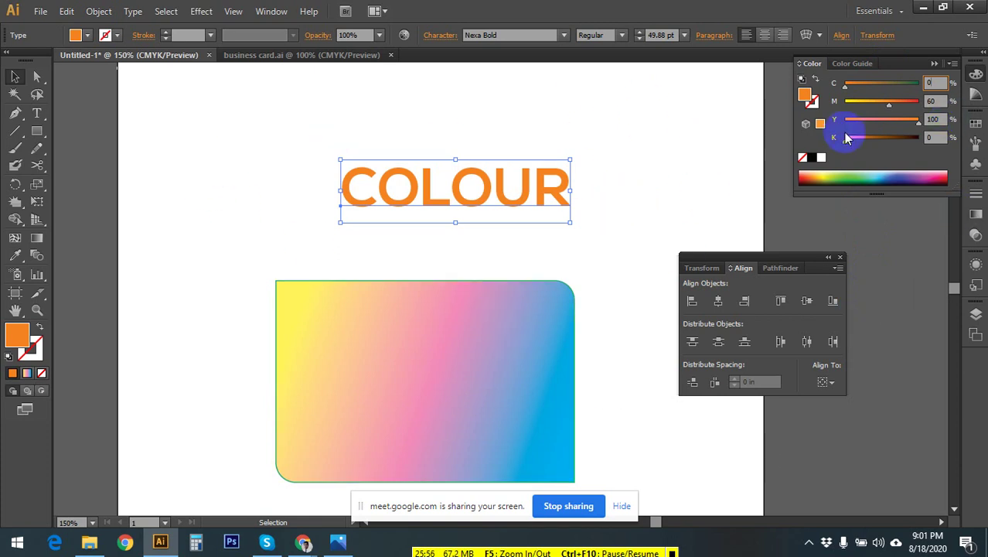
left_click(287, 133)
scroll(329, 321, "down", 1)
scroll(227, 309, "up", 1)
left_click_drag(271, 162, 635, 243)
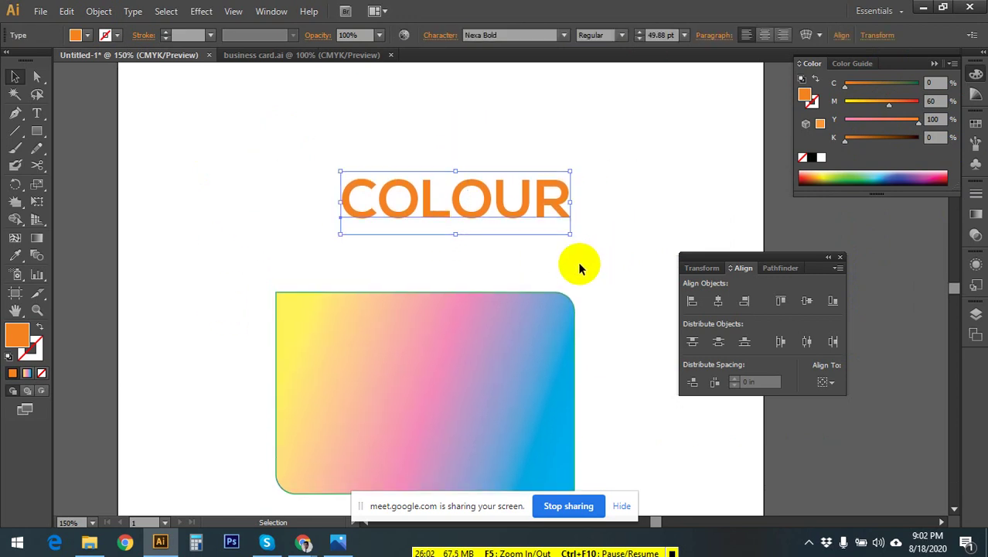
left_click(613, 173)
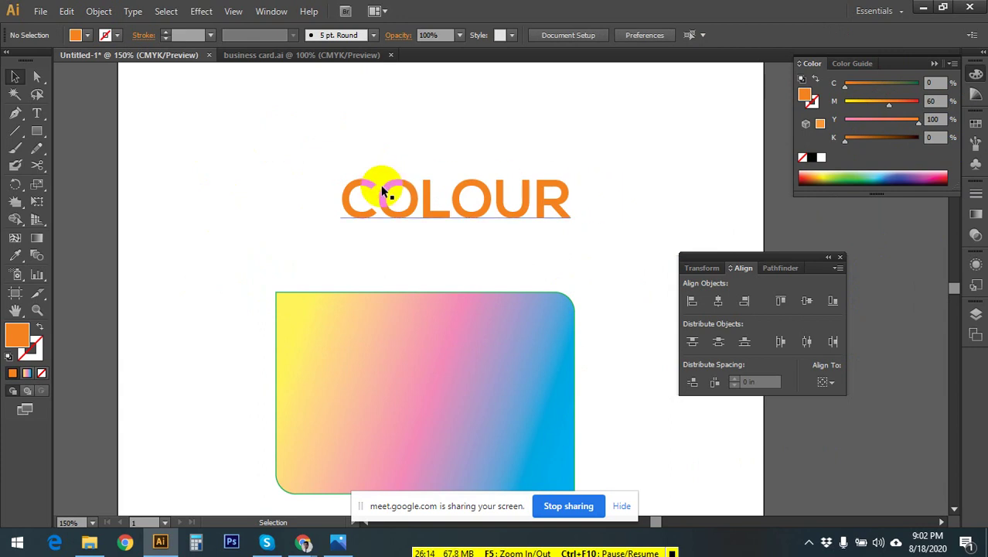
scroll(325, 232, "down", 2)
scroll(212, 287, "up", 3)
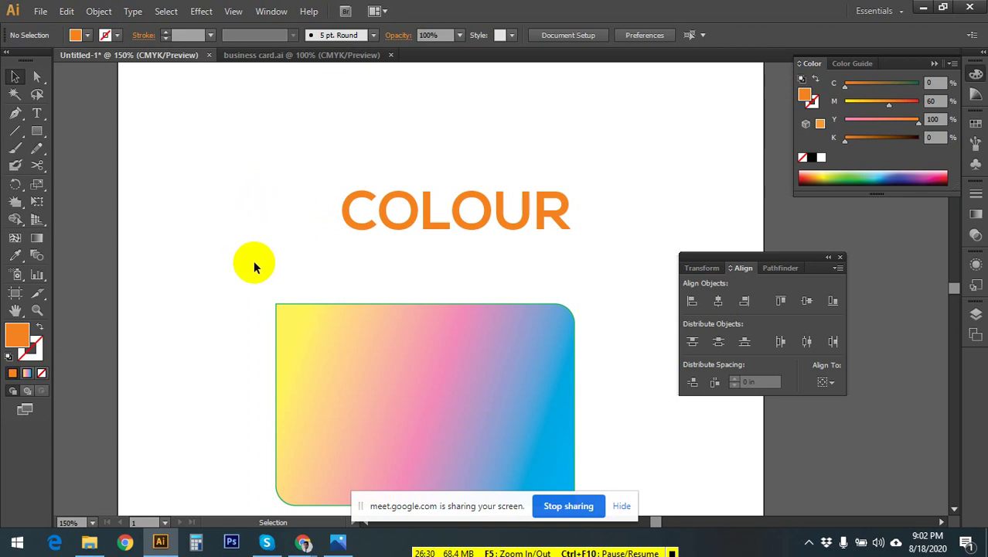
- Switch to the Google Meet window in Chrome to check the class chat and return to Illustrator
left_click(304, 542)
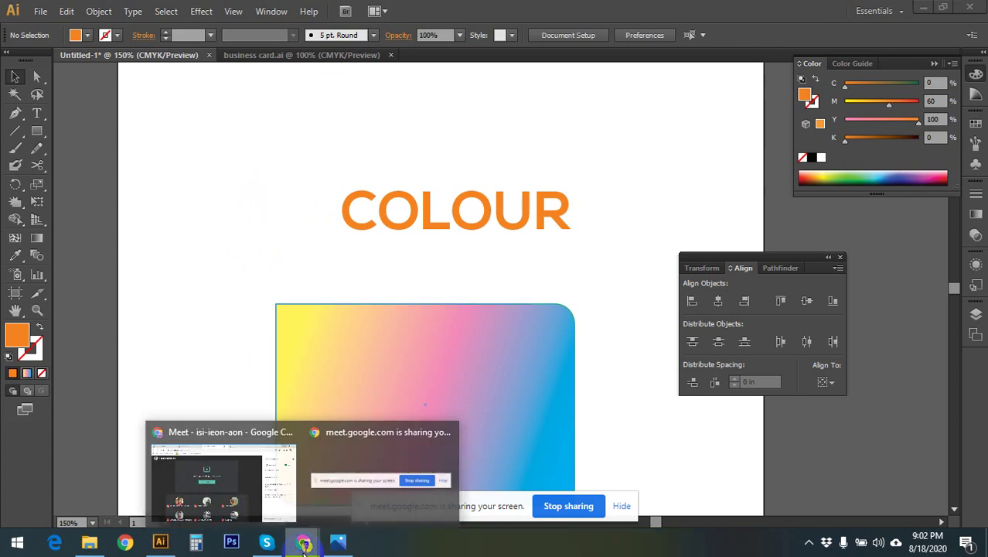
left_click(259, 471)
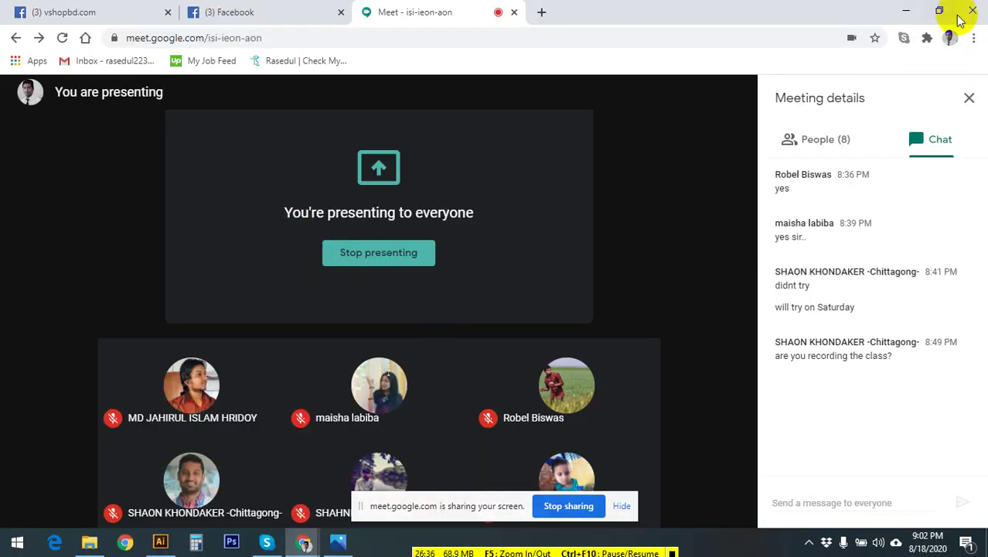
left_click(906, 11)
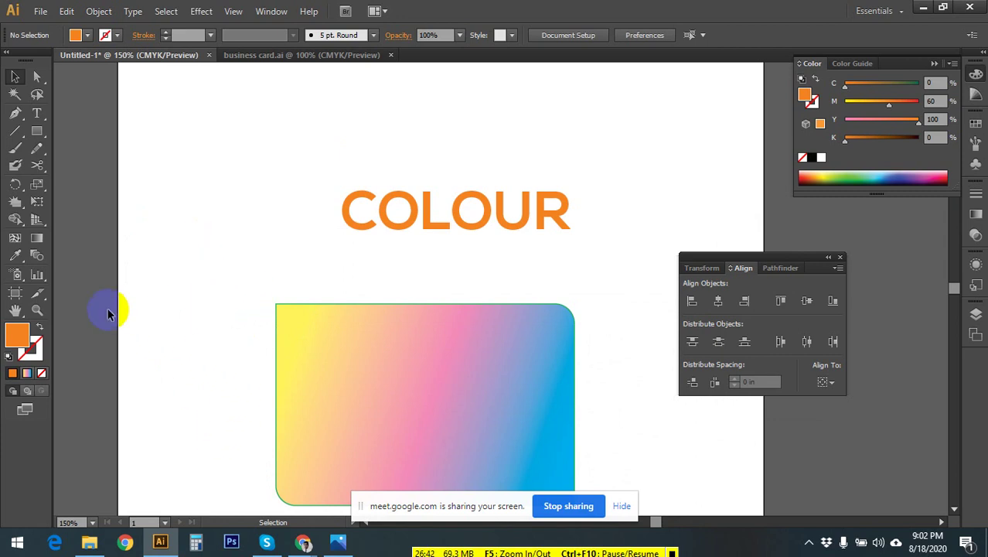
scroll(212, 258, "down", 2)
scroll(213, 322, "up", 3)
scroll(214, 323, "down", 2)
scroll(214, 313, "up", 2)
scroll(214, 314, "down", 3)
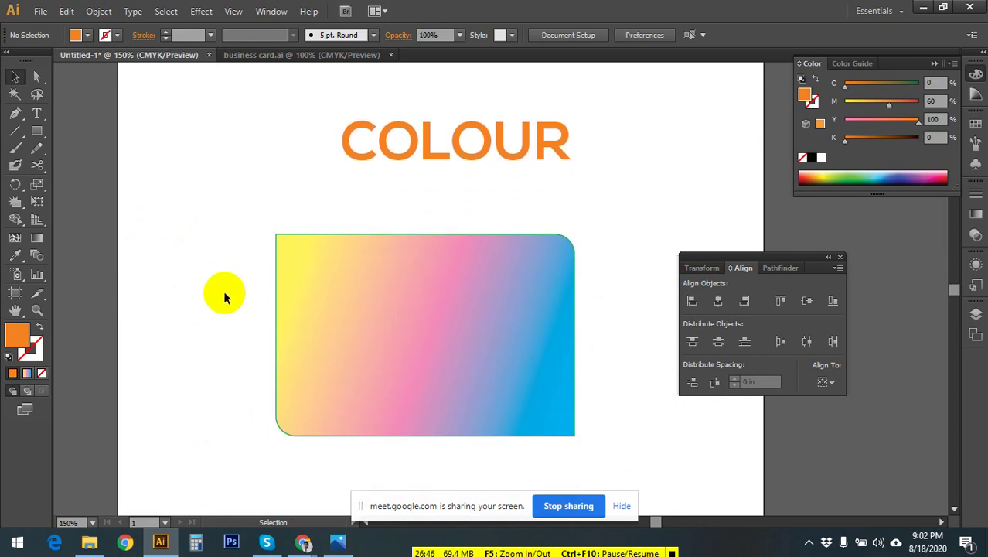